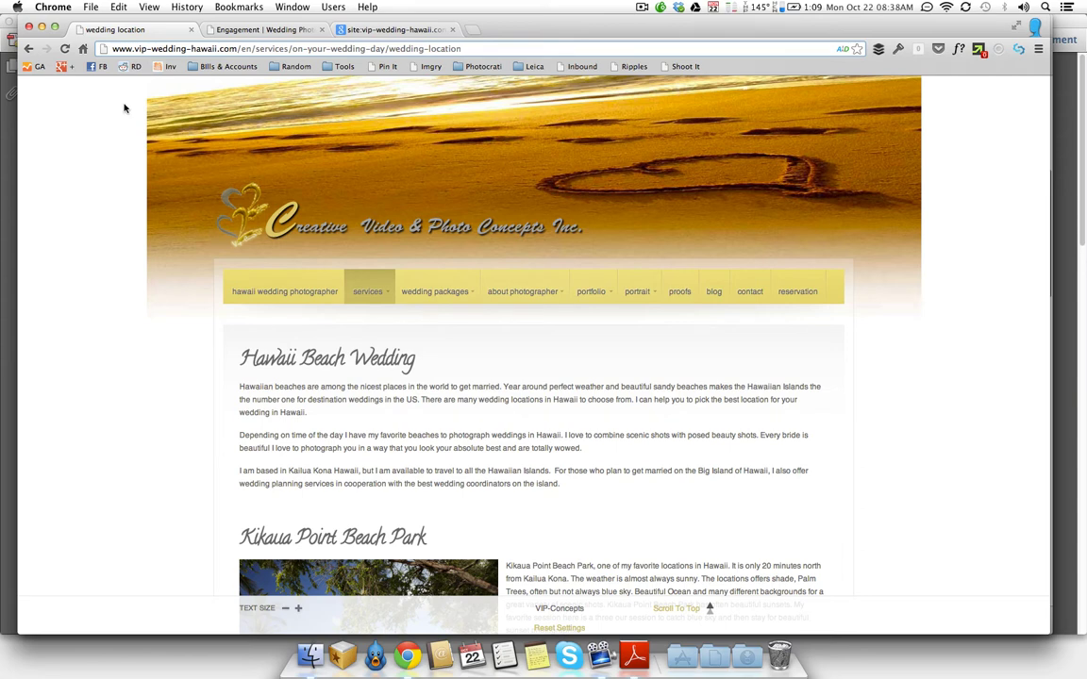
Step: Open the home page of vip-wedding-hawaii.com and consult the "Domain is indexable" item of the SEO audit checklist in Adobe Reader
key("Return")
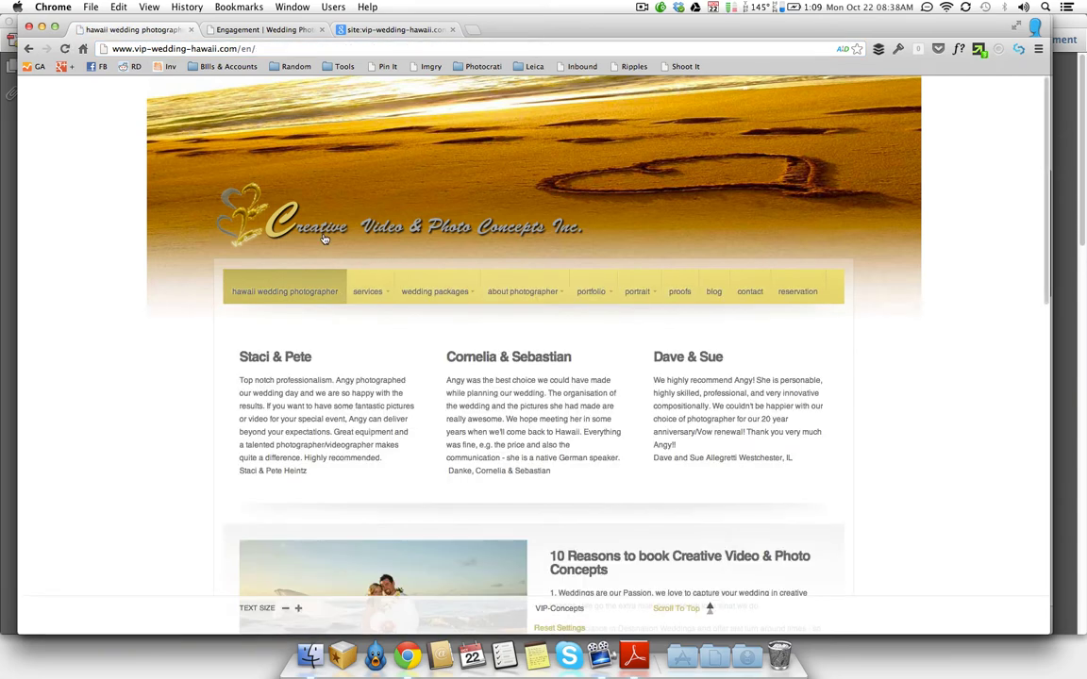
mouse_move(462, 316)
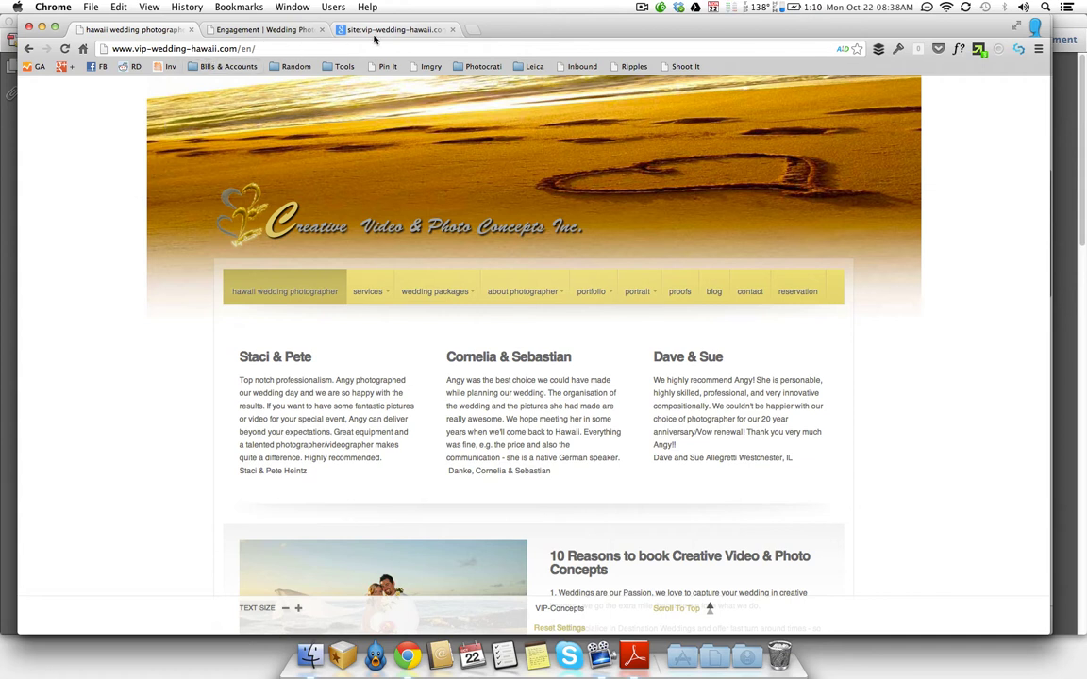
left_click(634, 655)
left_click_drag(227, 244, 375, 245)
left_click(357, 244)
key("super+Tab")
Step: Review the Google results for site:vip-wedding-hawaii.com to check whether the domain's pages are indexed
left_click(373, 29)
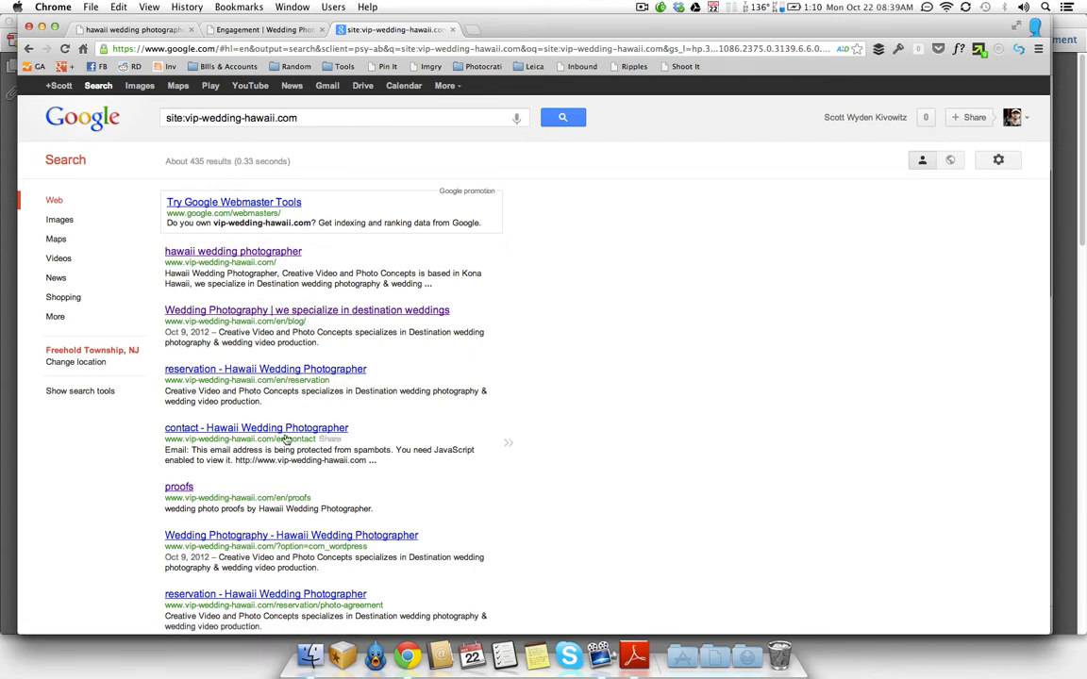
scroll(260, 486, "down", 3)
scroll(261, 486, "down", 2)
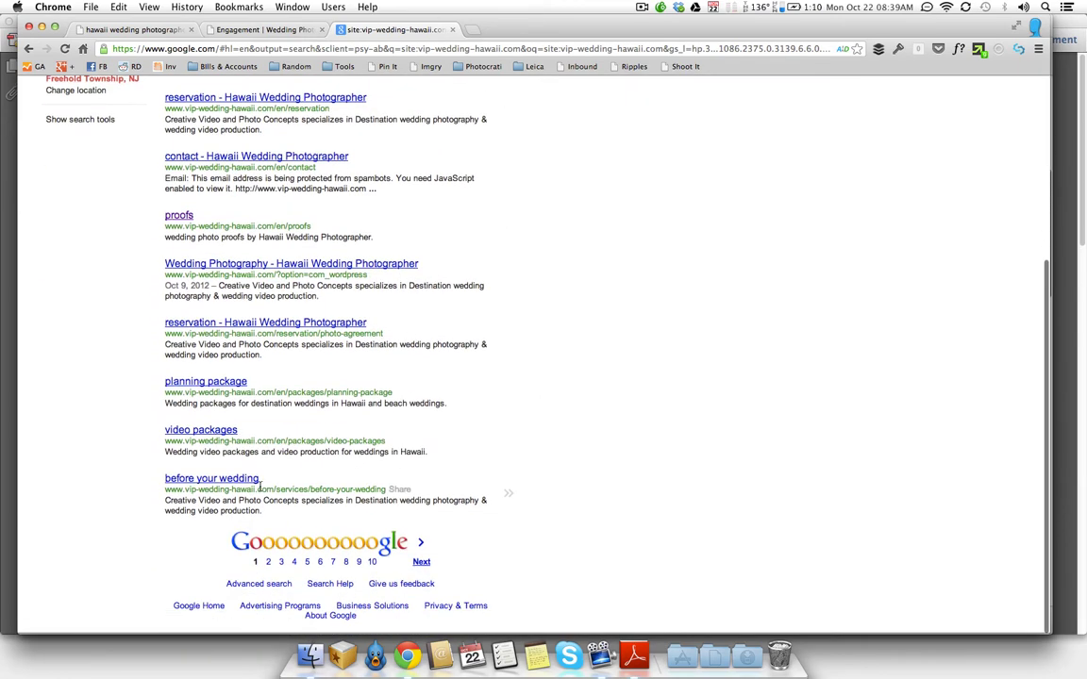
scroll(262, 424, "up", 6)
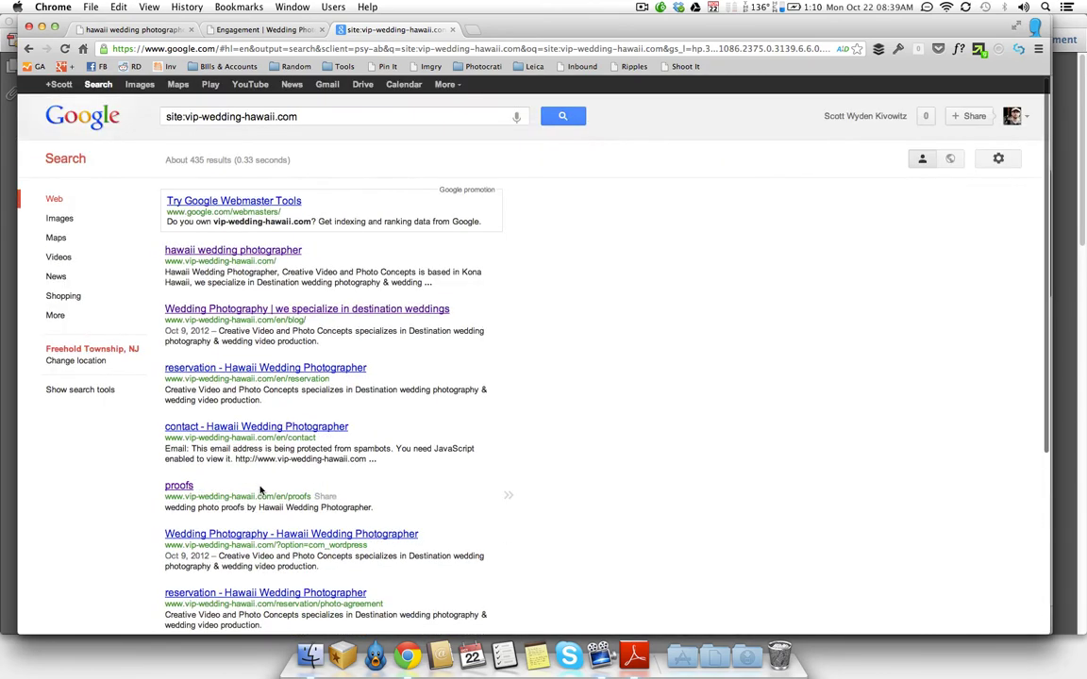
Step: Return to the wedding site's home page in Chrome after consulting the basic SEO audit checklist in Adobe Reader
left_click(147, 32)
key("super+Tab")
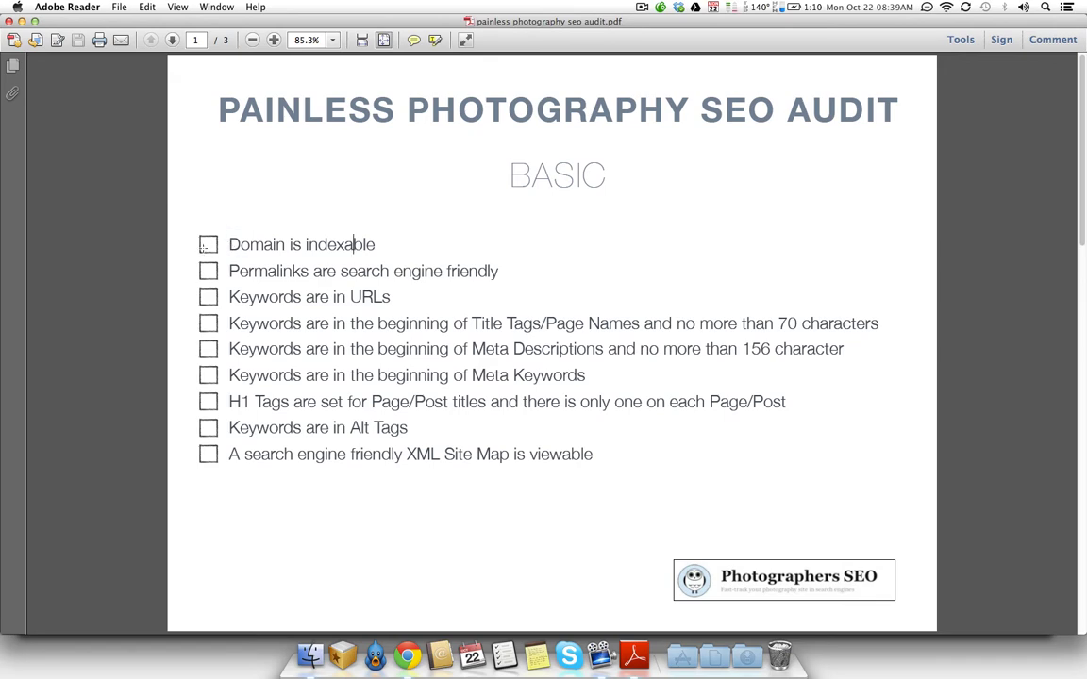
key("super+Tab")
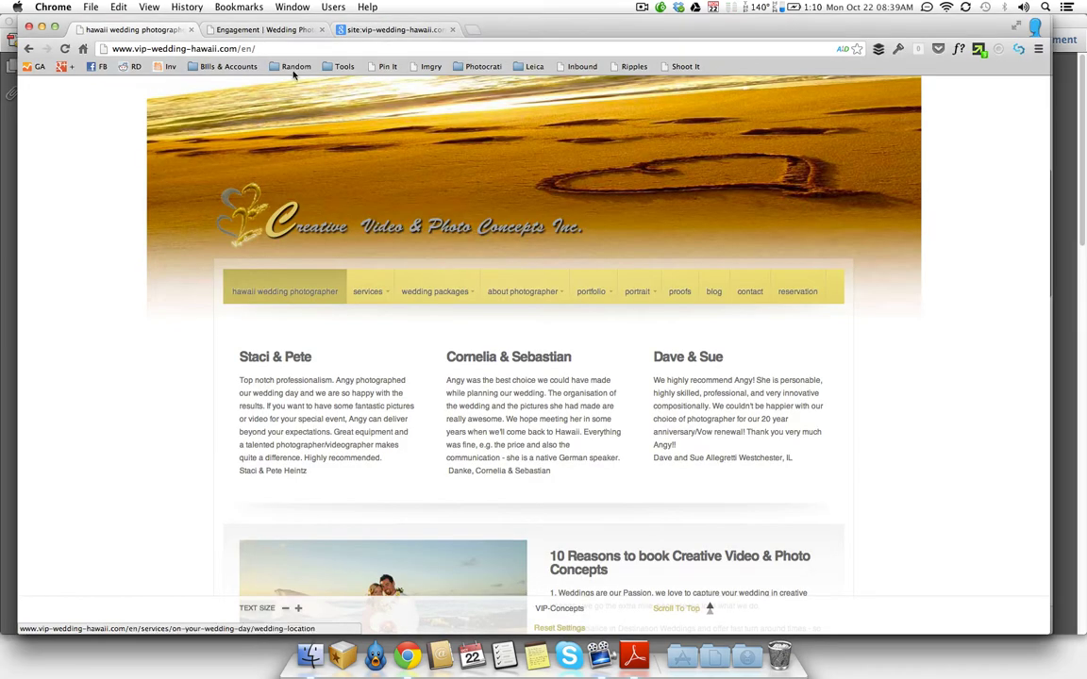
Step: Open the wedding packages page listed among the site's "before your wedding" services
left_click_drag(241, 49, 263, 51)
left_click(263, 49)
scroll(273, 359, "down", 2)
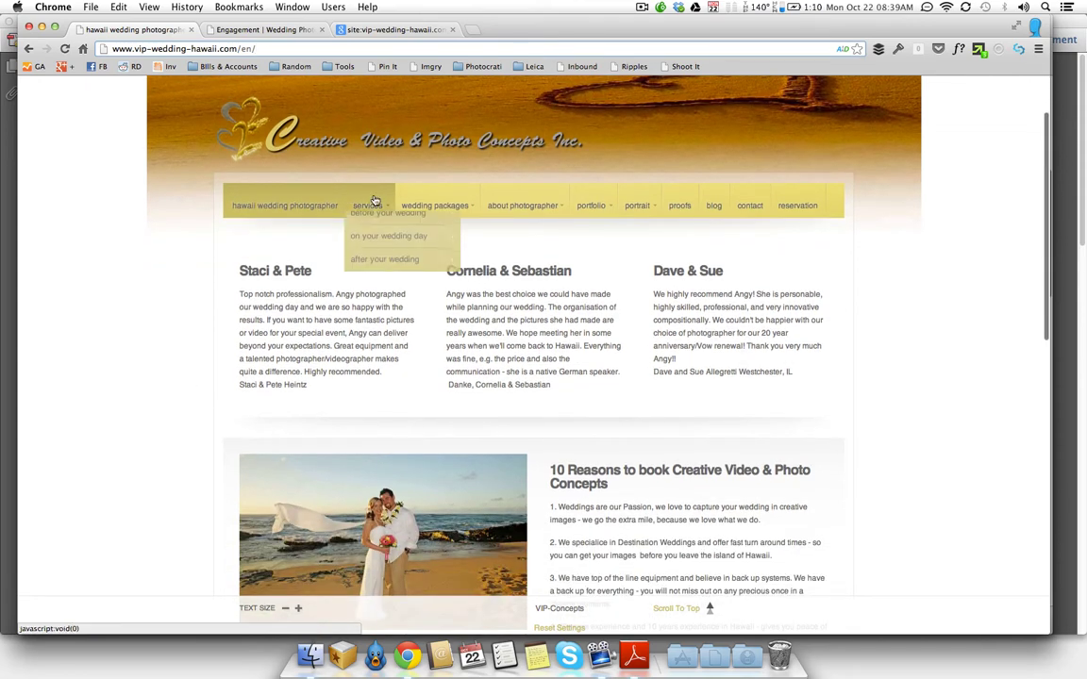
mouse_move(414, 265)
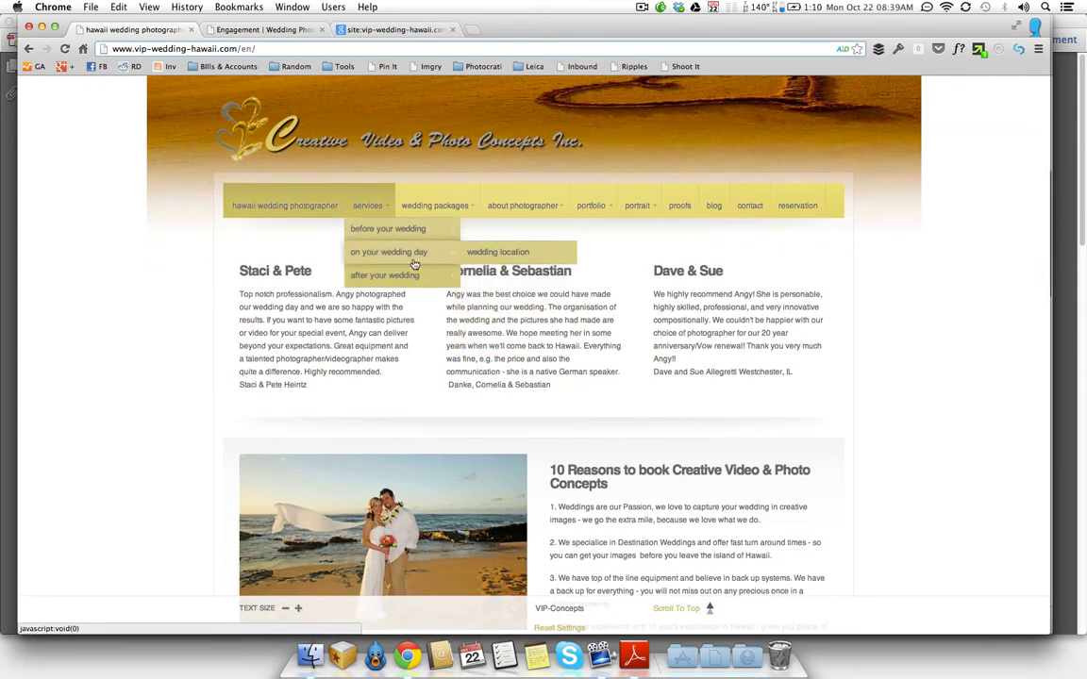
mouse_move(431, 233)
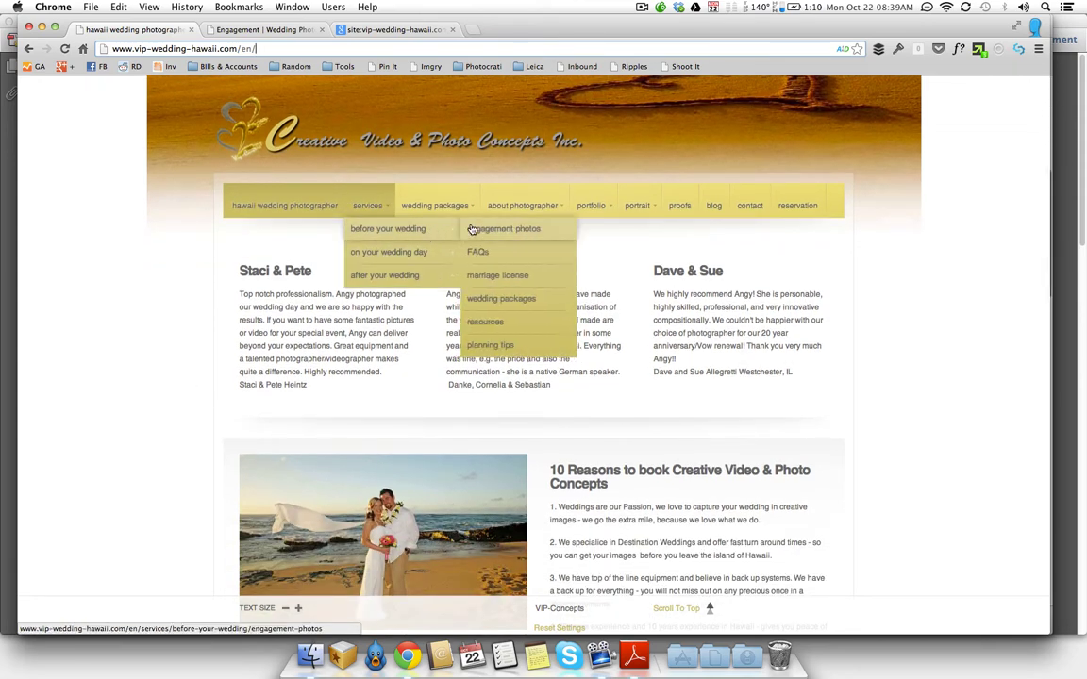
left_click(509, 300)
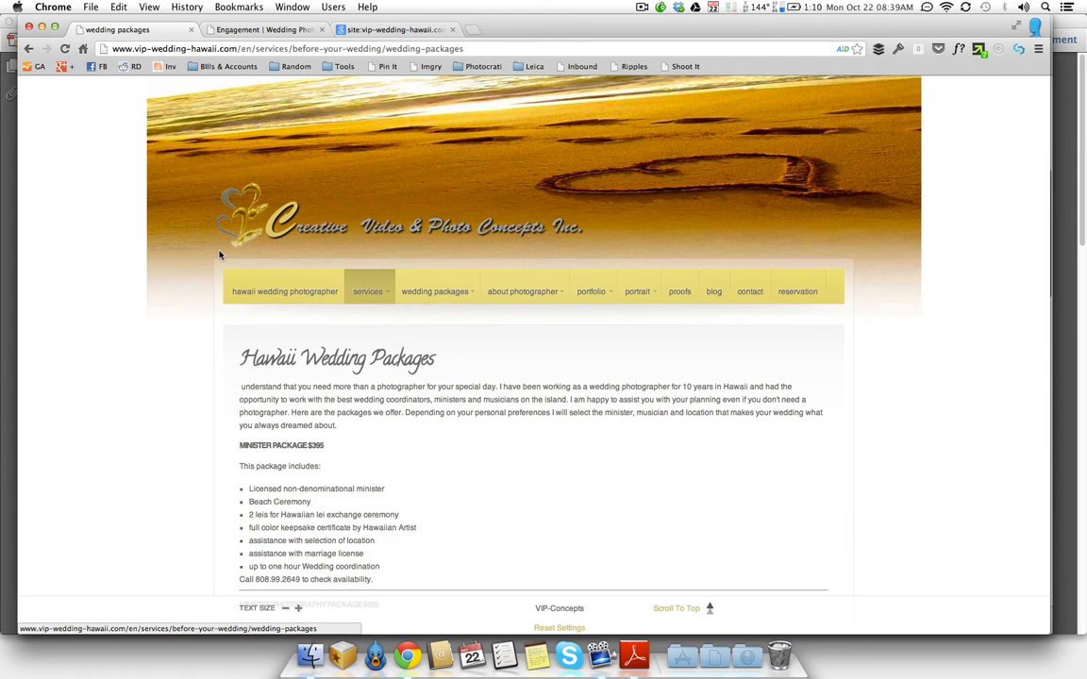
left_click_drag(241, 48, 393, 64)
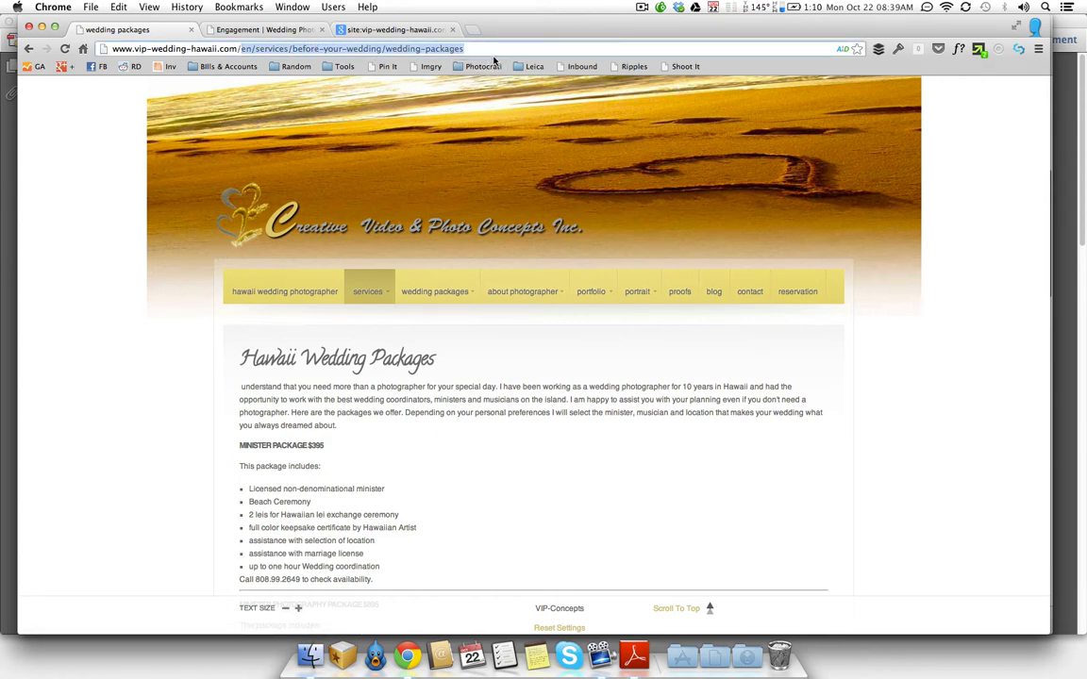
left_click_drag(384, 48, 239, 48)
key("BackSpace")
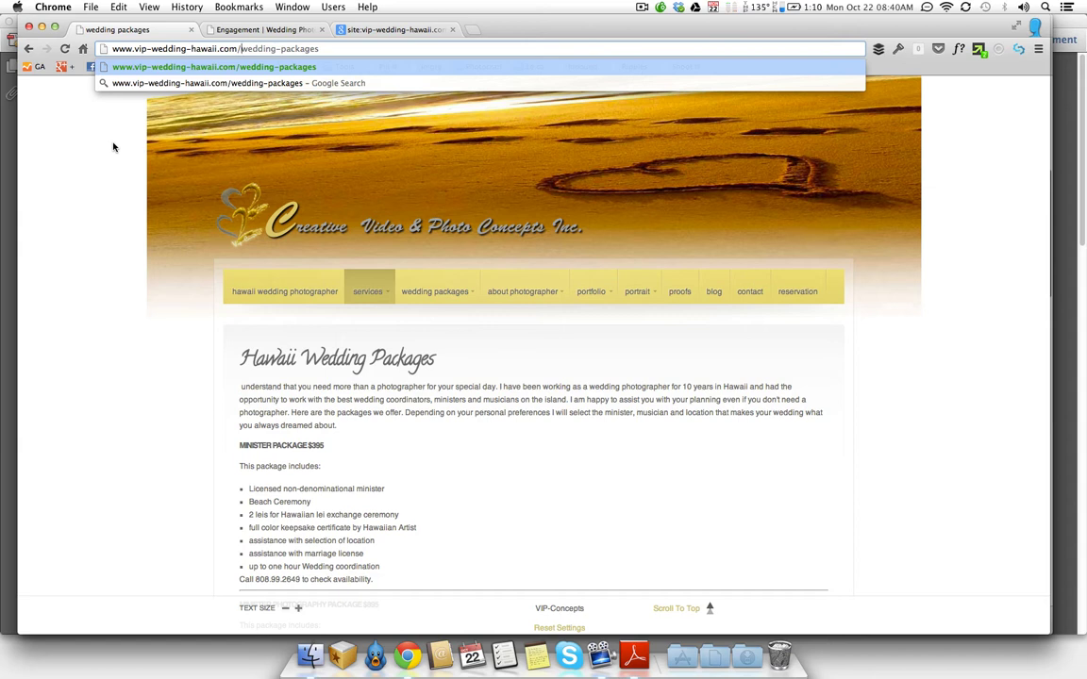
Step: Consult the "Permalinks are search engine friendly" item of the audit checklist in Adobe Reader and return to Chrome
key("super+Tab")
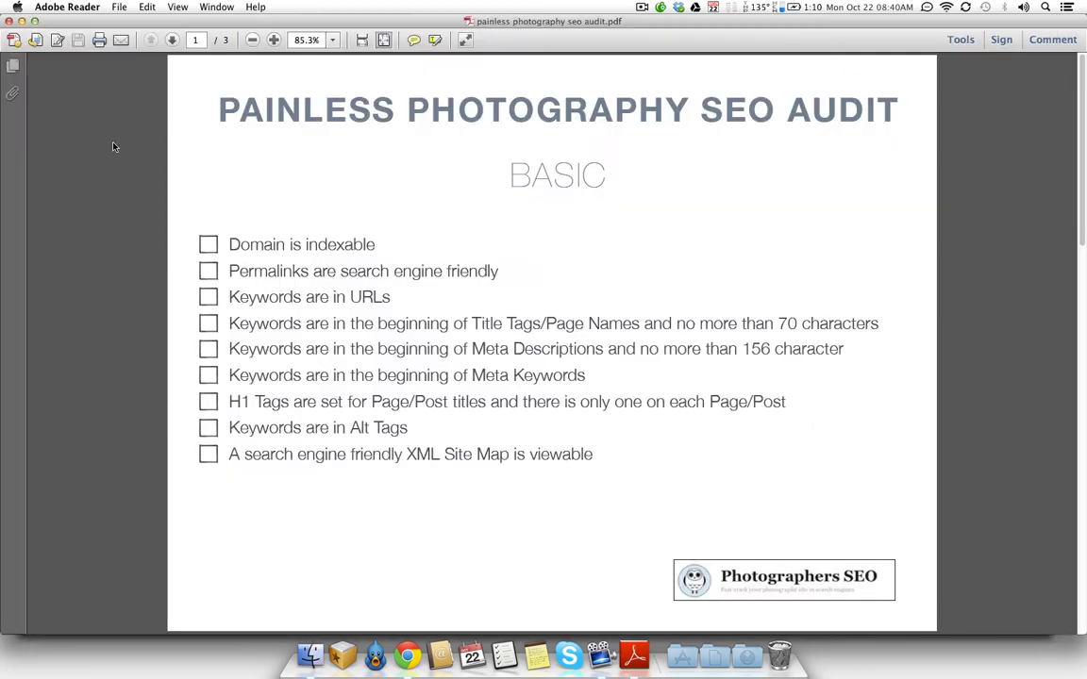
key("super+w")
left_click(359, 259)
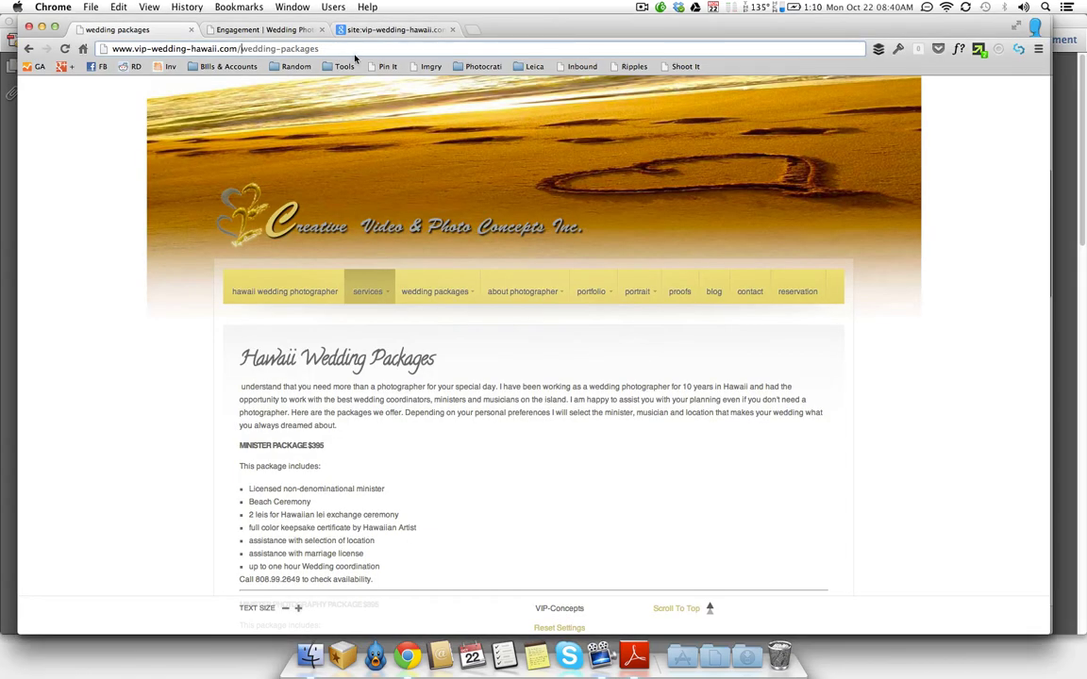
Step: Open the Engagement post from the wedding site's blog
left_click(713, 300)
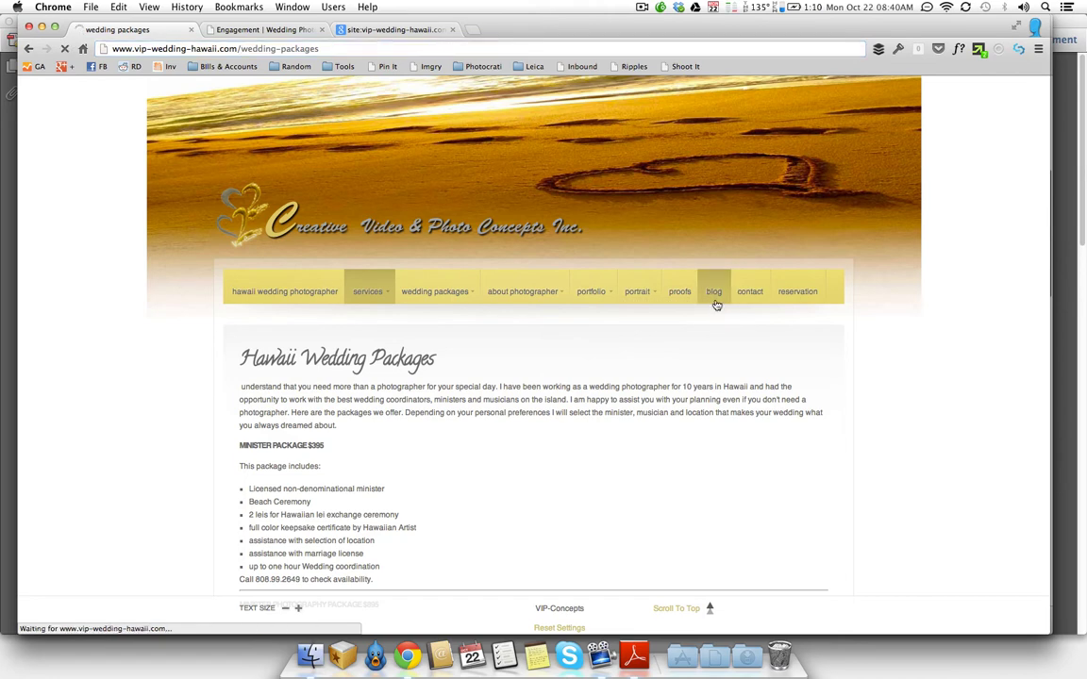
scroll(558, 404, "down", 1)
scroll(557, 403, "down", 5)
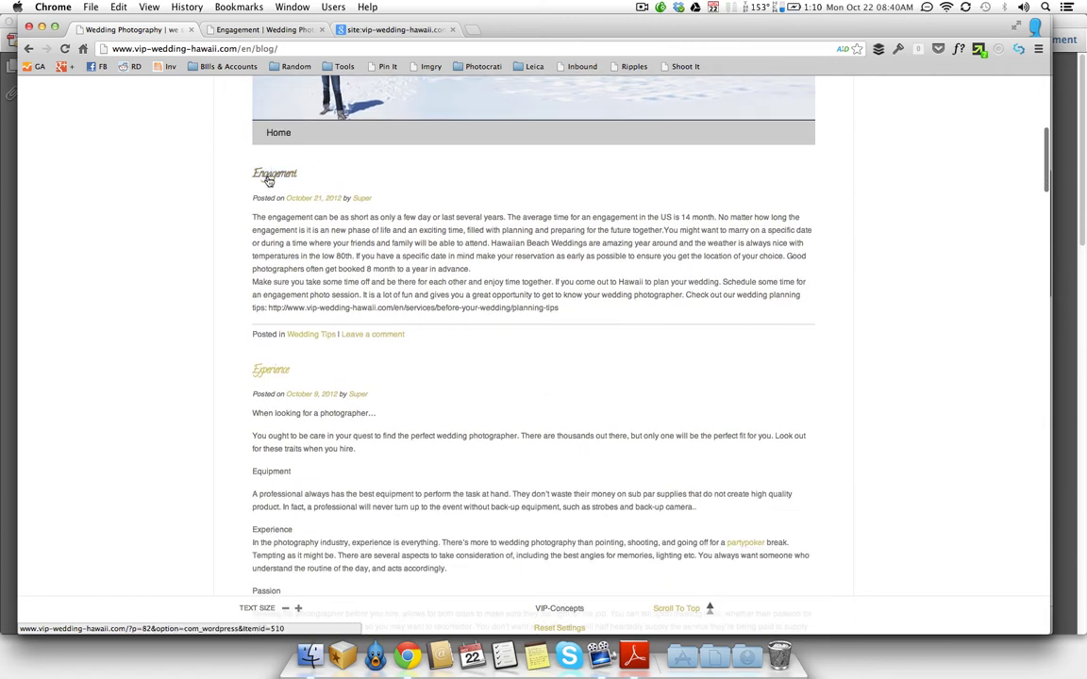
left_click(269, 181)
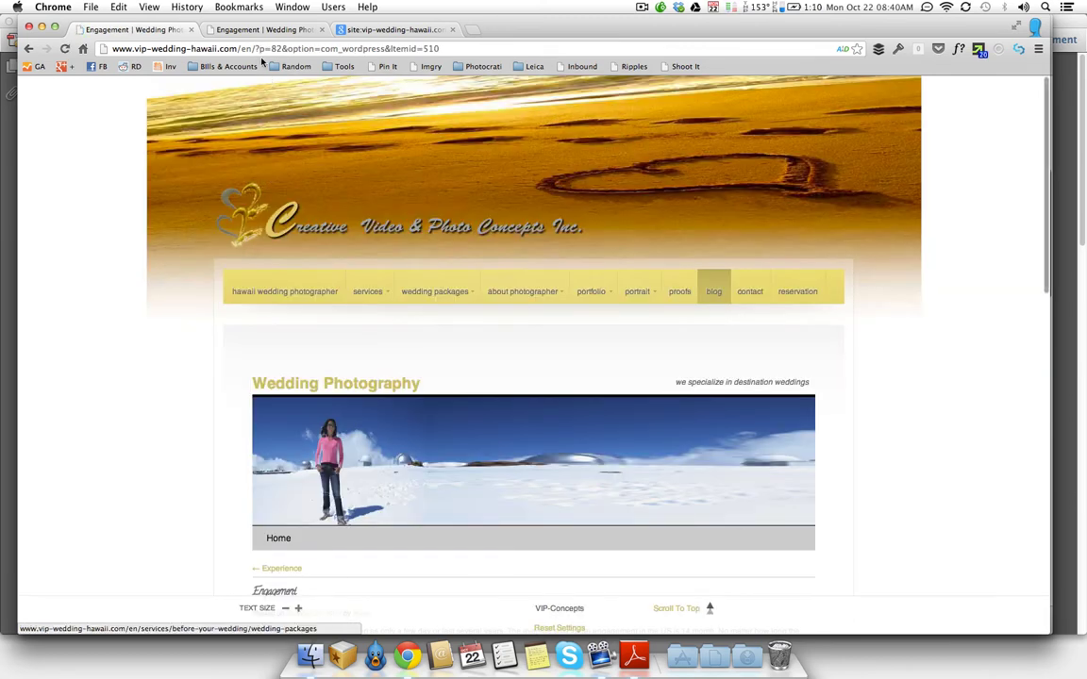
Step: Highlight the query string ?p=82&option=com_wordpress&Itemid=510 in the Engagement post's address to examine the permalink
mouse_move(258, 48)
left_mouse_down()
mouse_move(418, 48)
mouse_move(244, 38)
mouse_move(260, 53)
left_mouse_up()
left_click(453, 48)
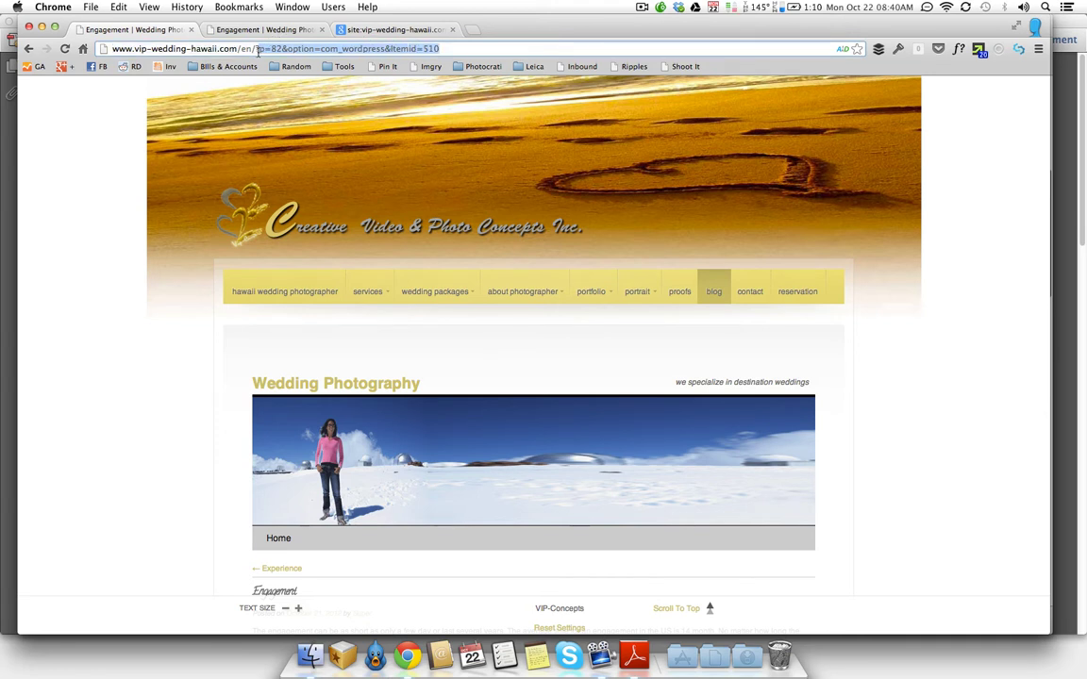
left_click(138, 189)
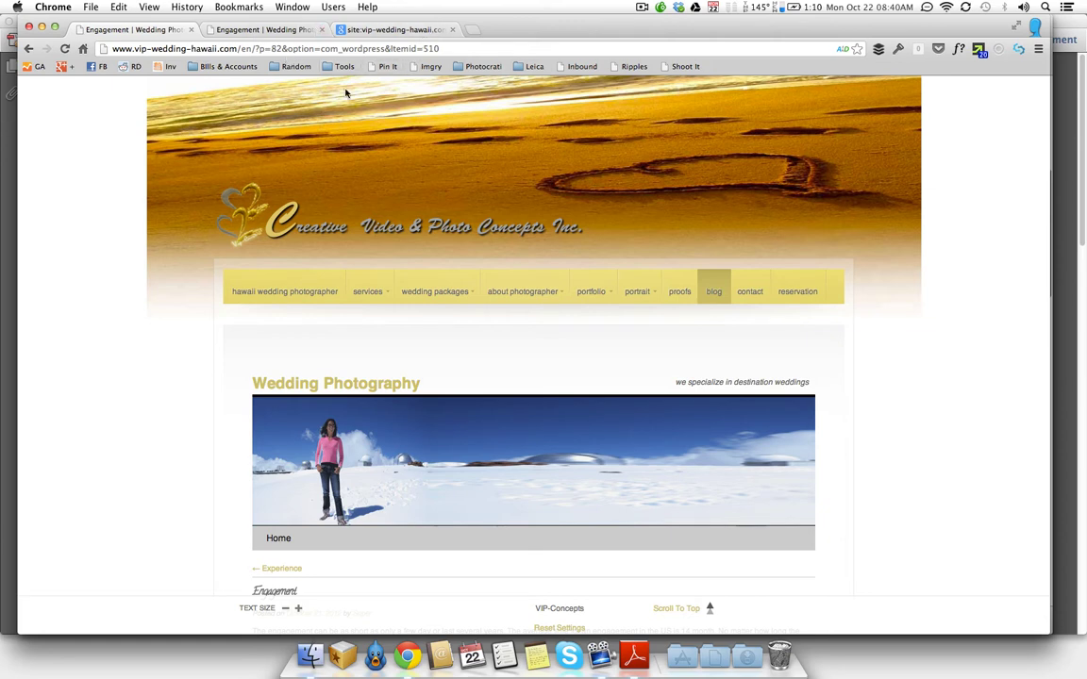
Step: Highlight the Engagement post's title on the page to compare it with the post's permalink
scroll(200, 240, "down", 5)
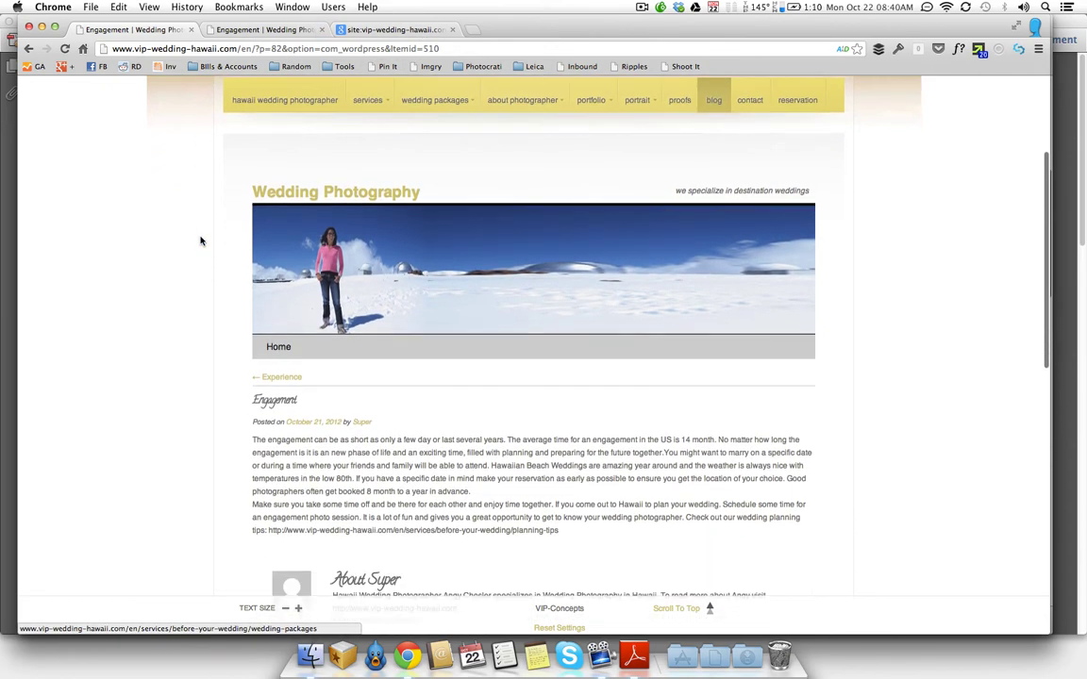
scroll(200, 241, "down", 1)
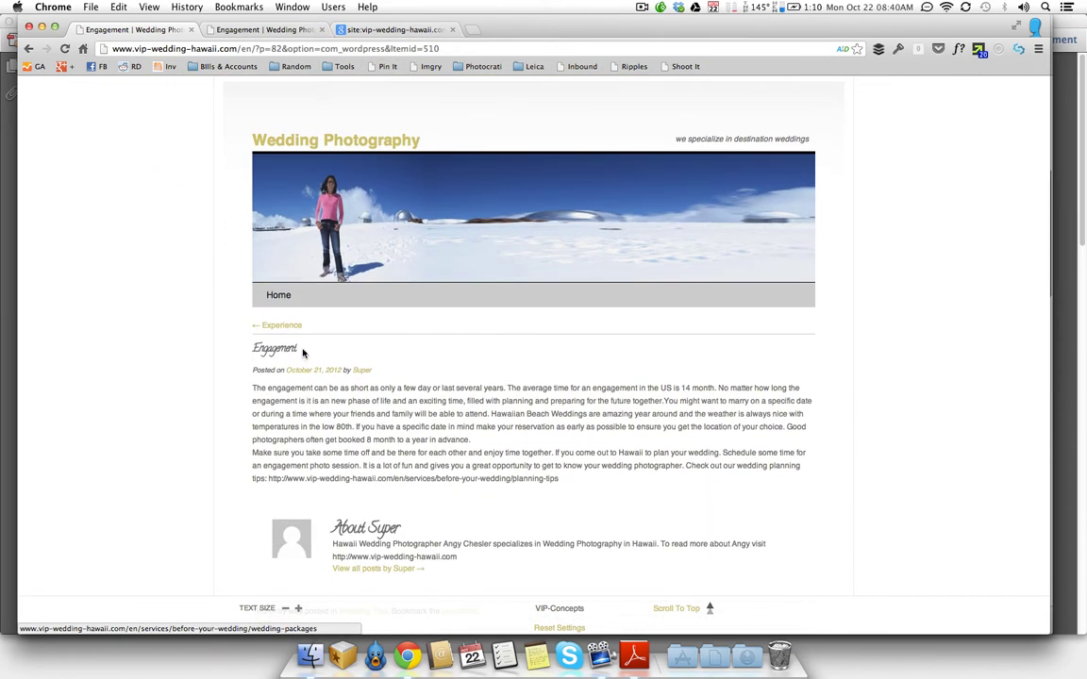
left_click_drag(251, 348, 298, 348)
scroll(298, 348, "up", 5)
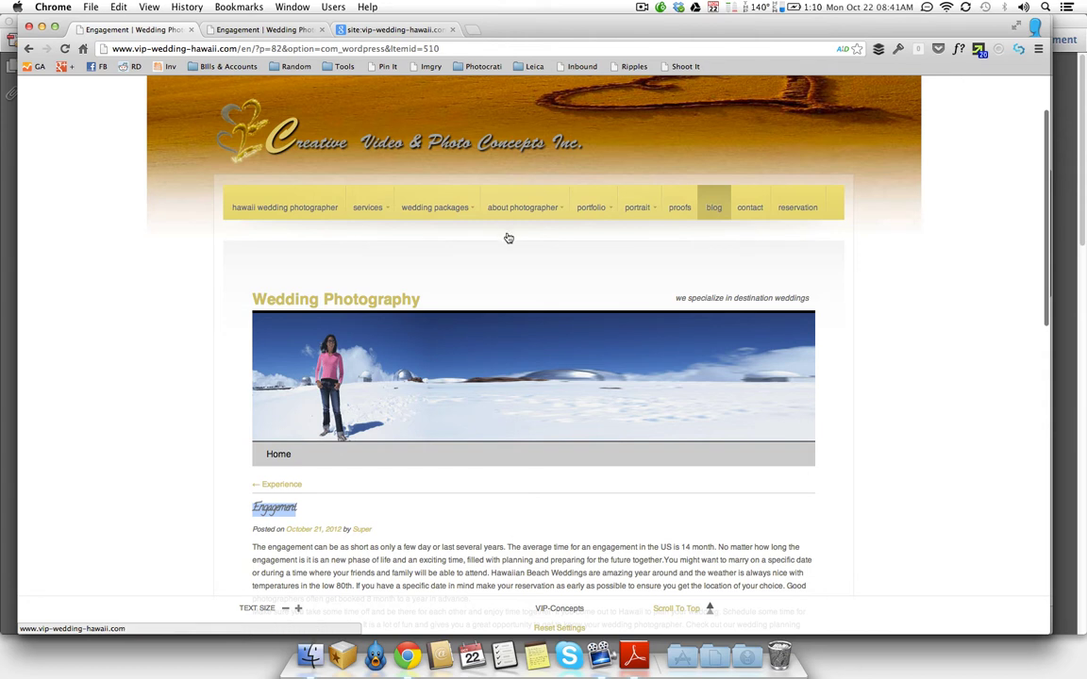
mouse_move(403, 184)
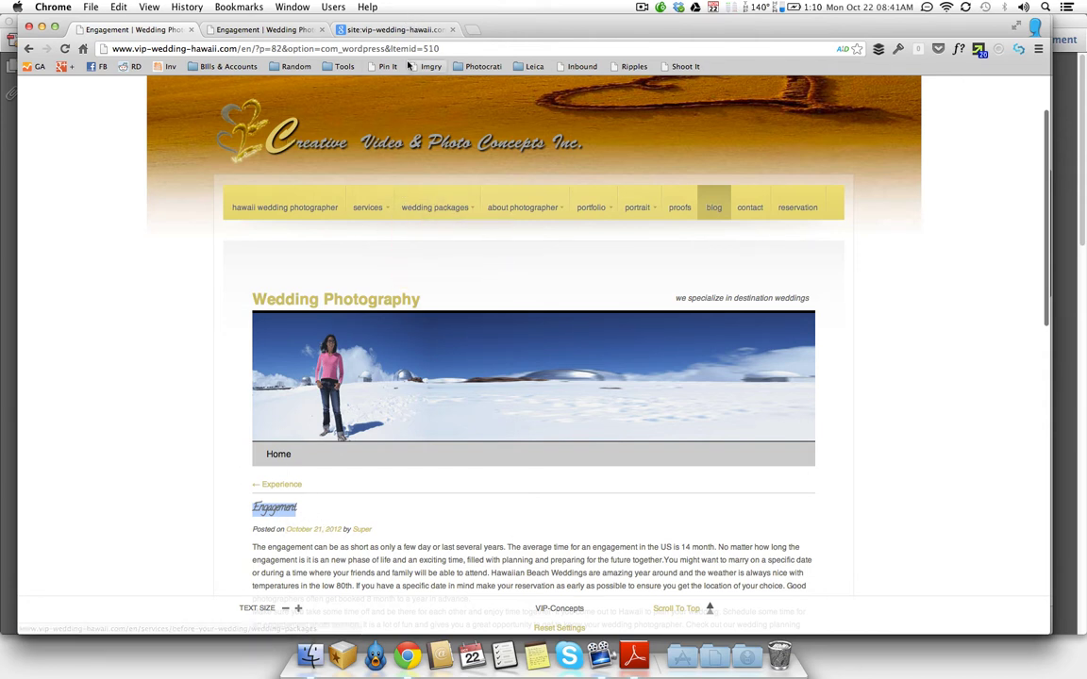
Step: Consult the "Keywords are in URLs" checklist item in Adobe Reader, and open the site's photography packages page in Chrome
key("super+Tab")
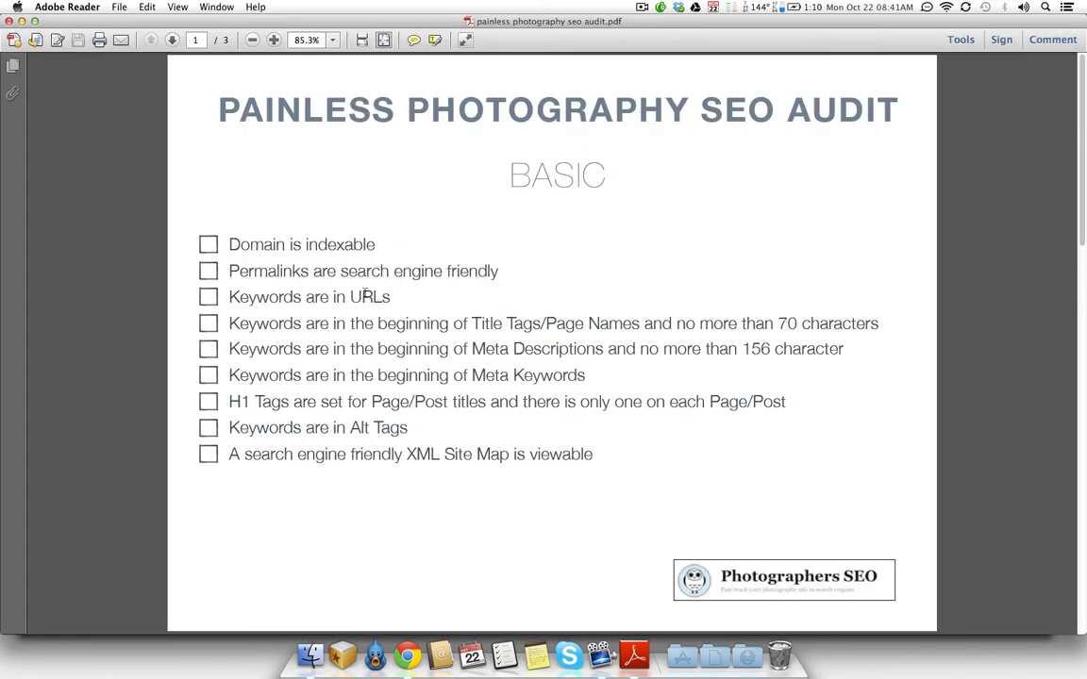
key("super+Tab")
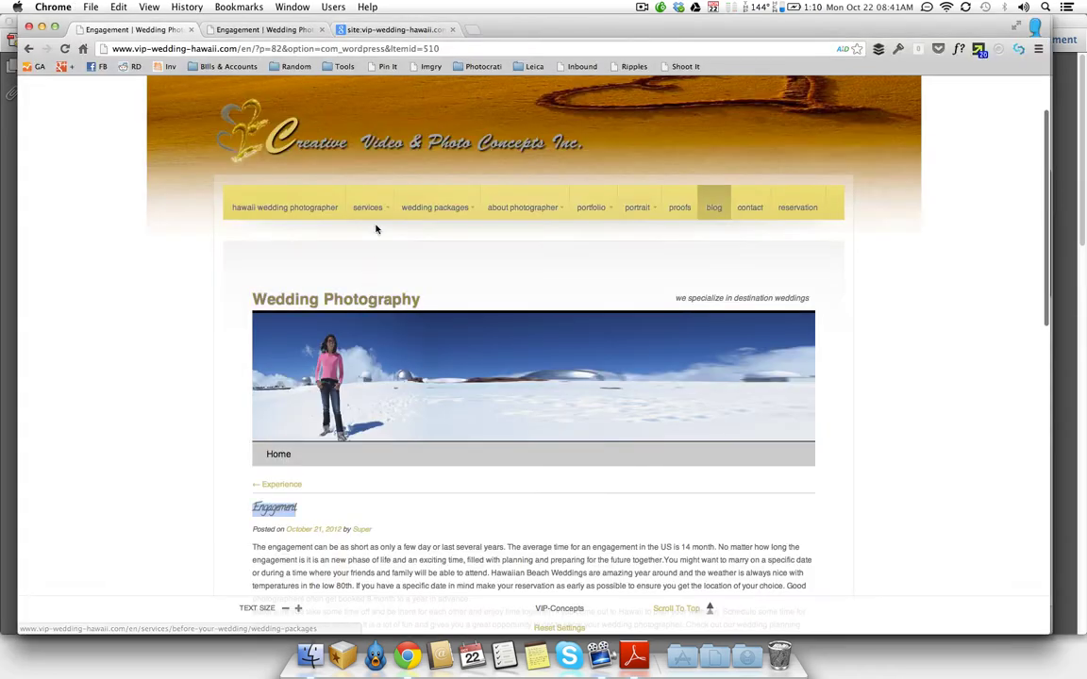
left_click(316, 159)
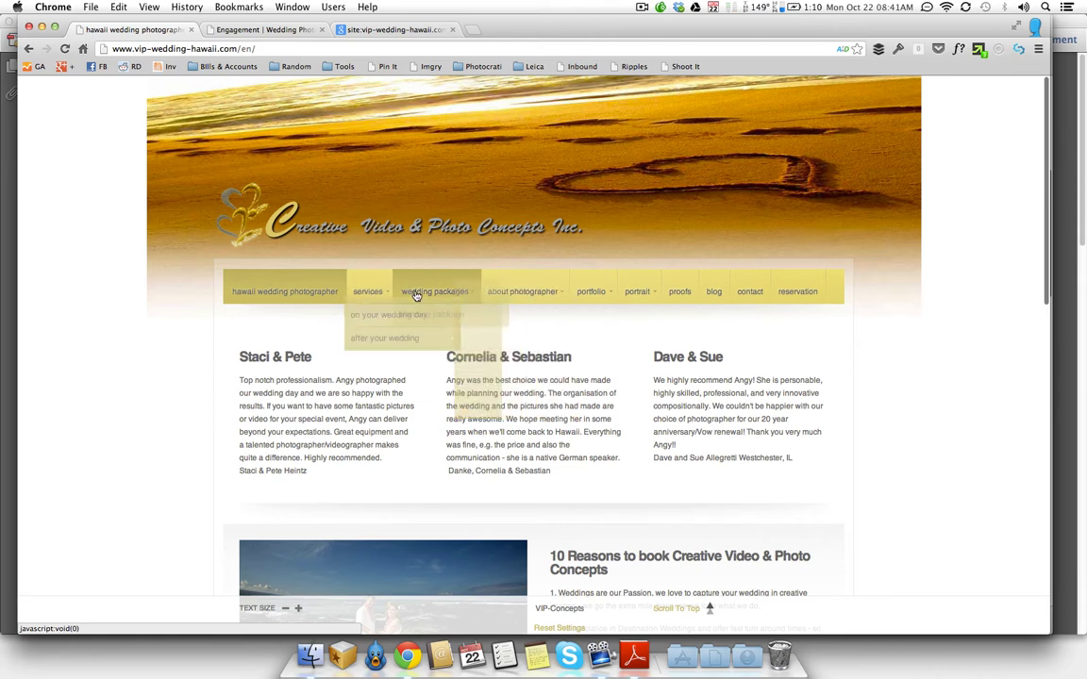
left_click(425, 315)
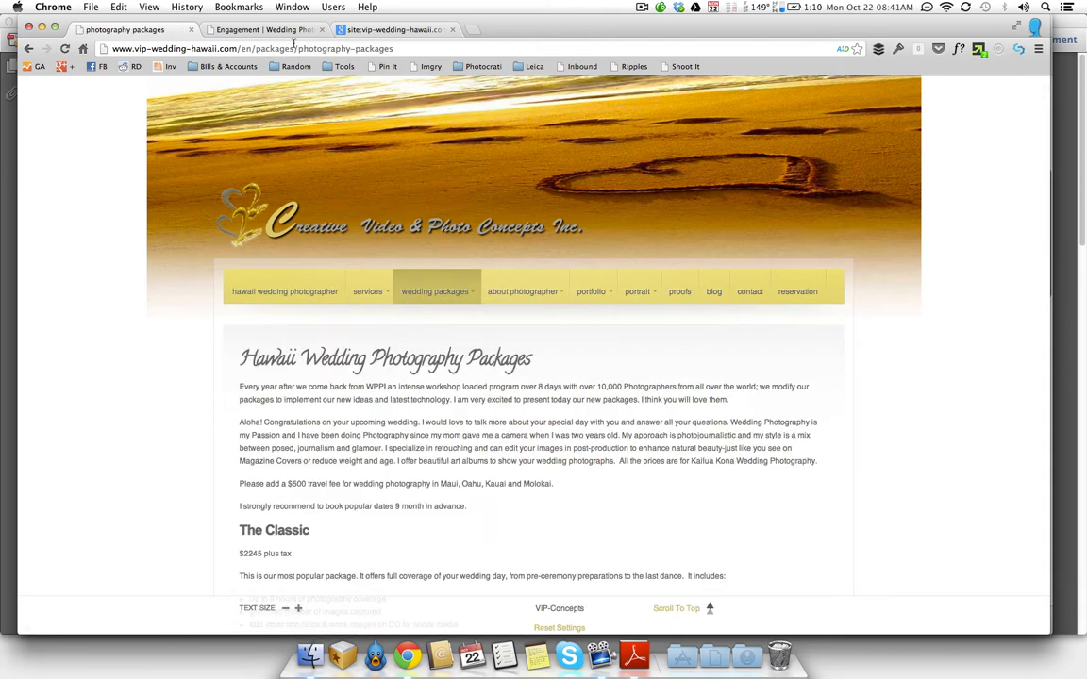
Step: Compare photography-packages in the address with the "Hawaii Wedding Photography Packages" heading, and recheck the audit checklist in Adobe Reader
left_click_drag(296, 49, 405, 38)
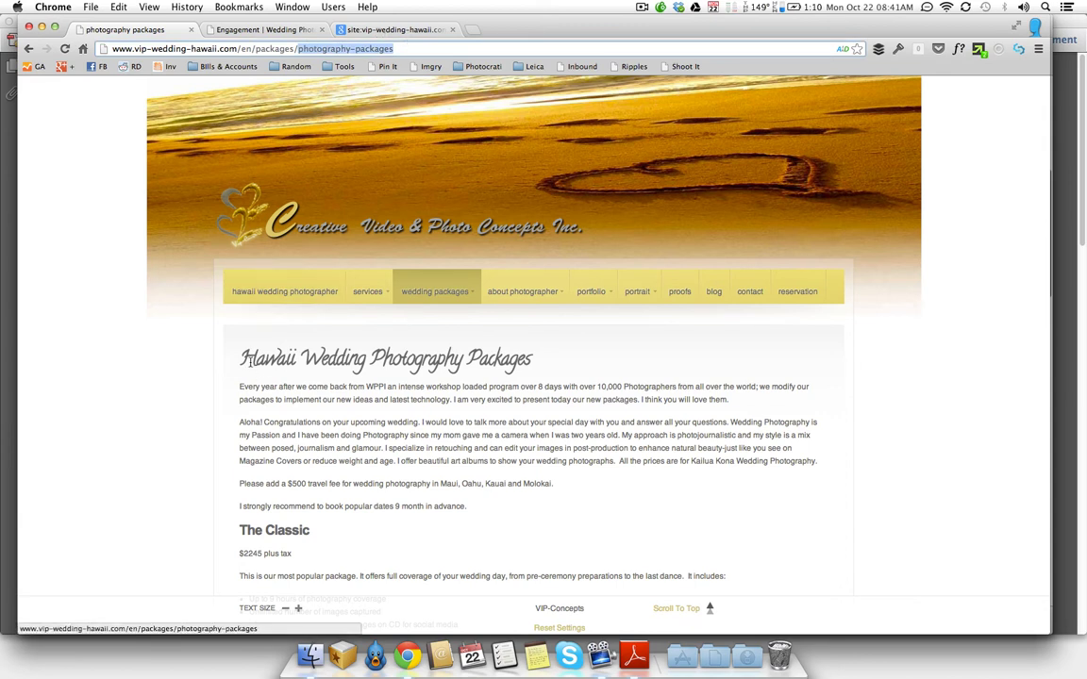
left_click_drag(235, 357, 531, 361)
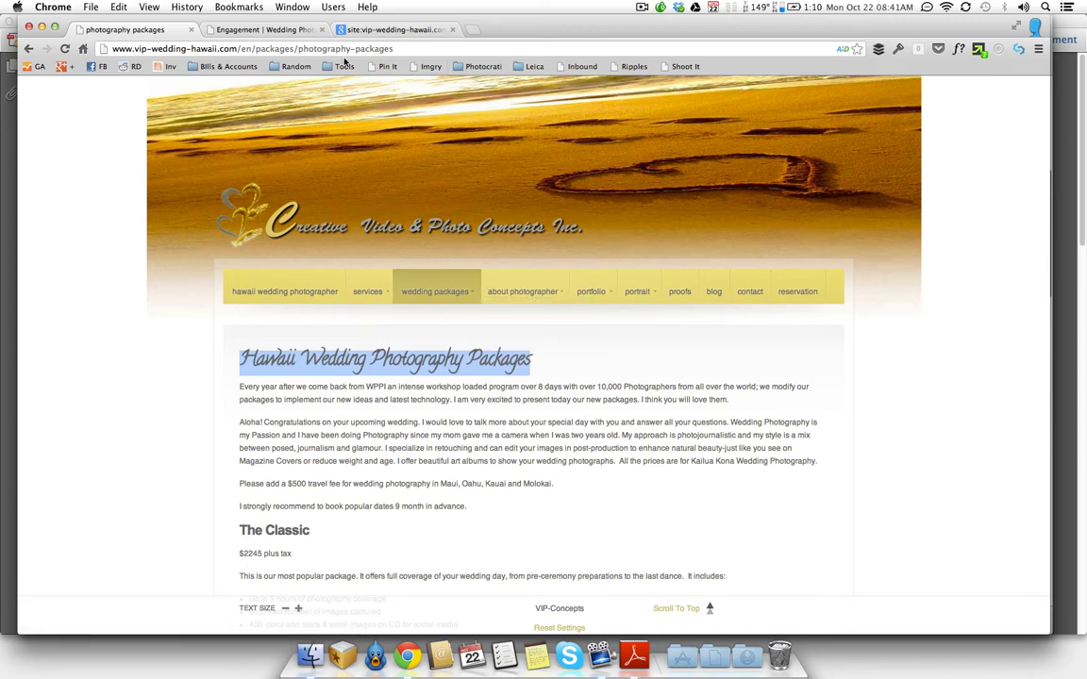
key("super+Tab")
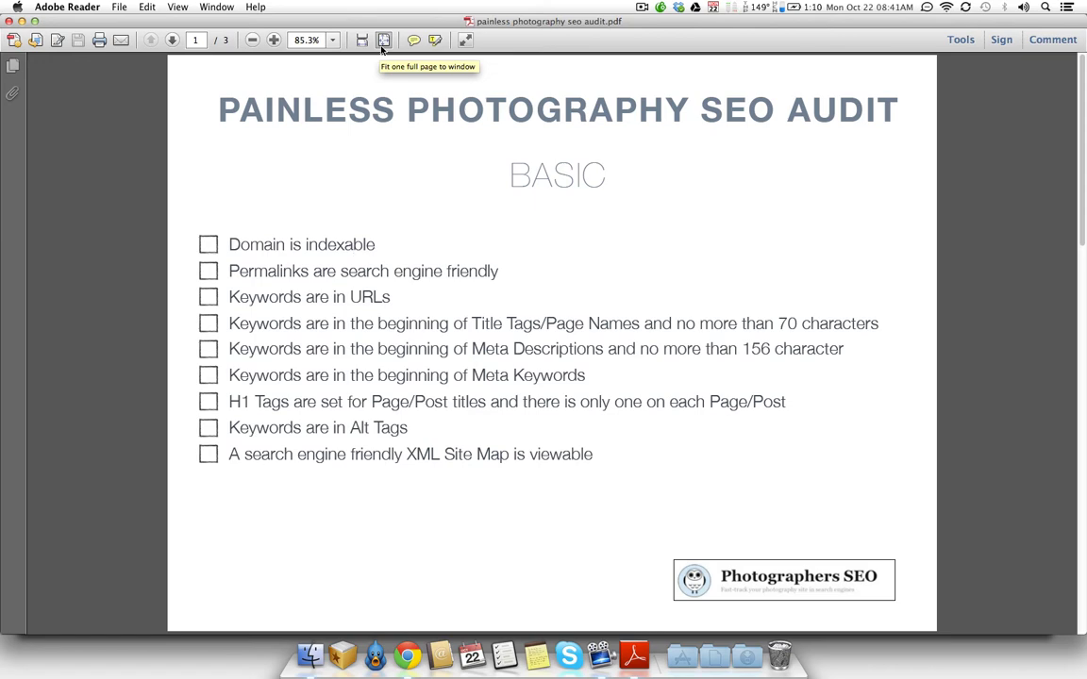
key("super+Tab")
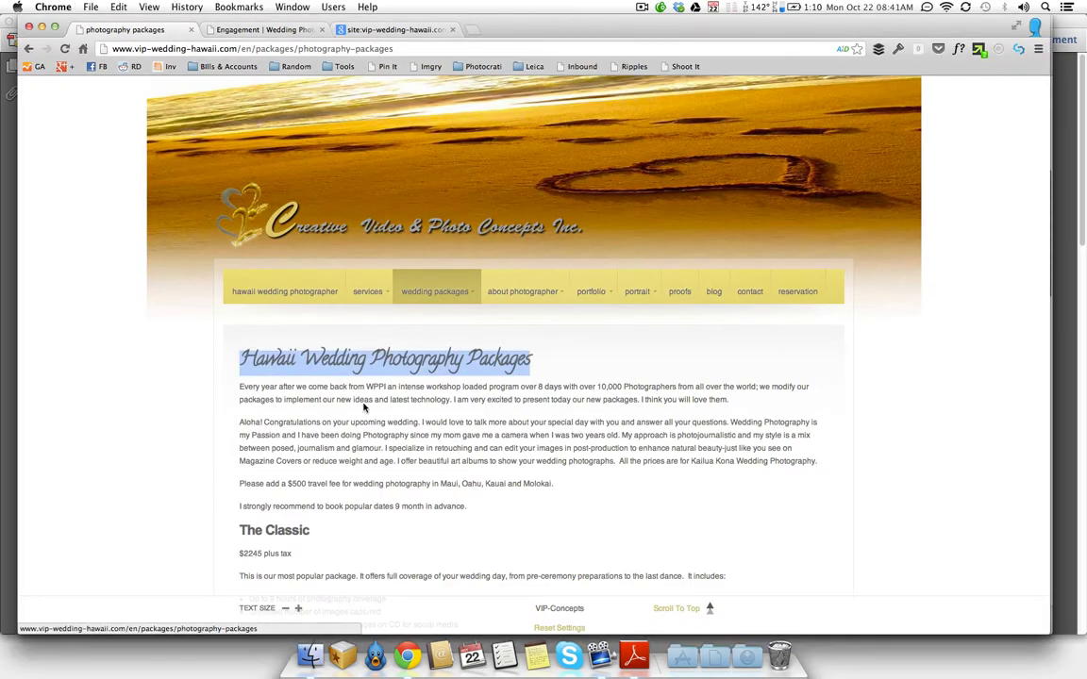
Step: Inspect the HTML element of the "Hawaii Wedding Photography Packages" heading in the developer tools
left_click(276, 375)
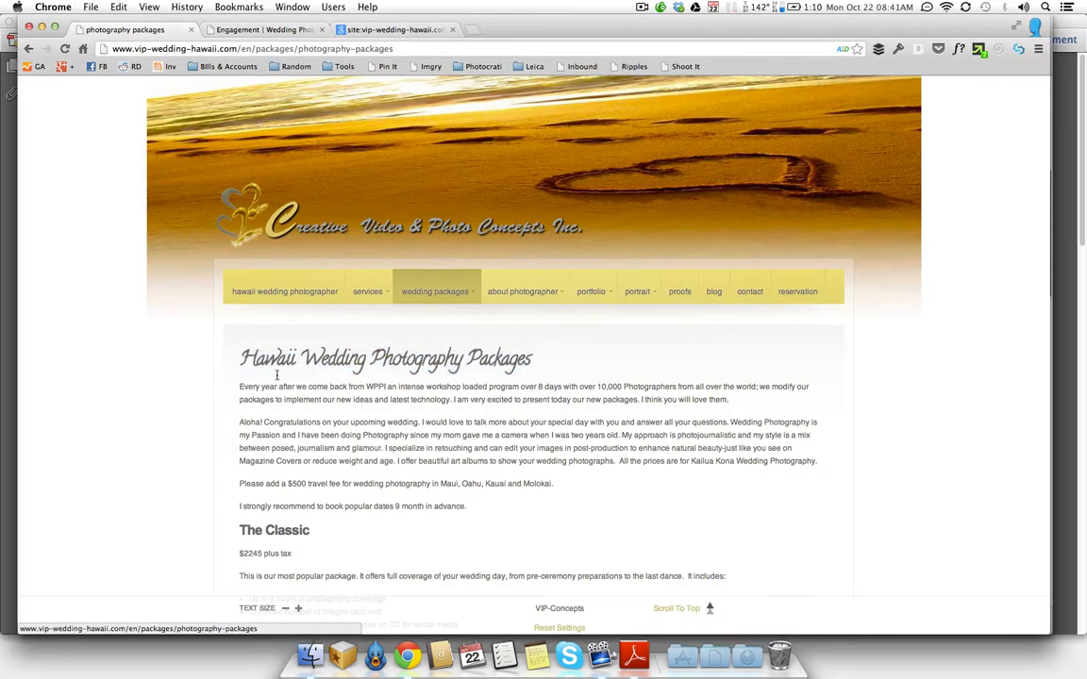
right_click(376, 354)
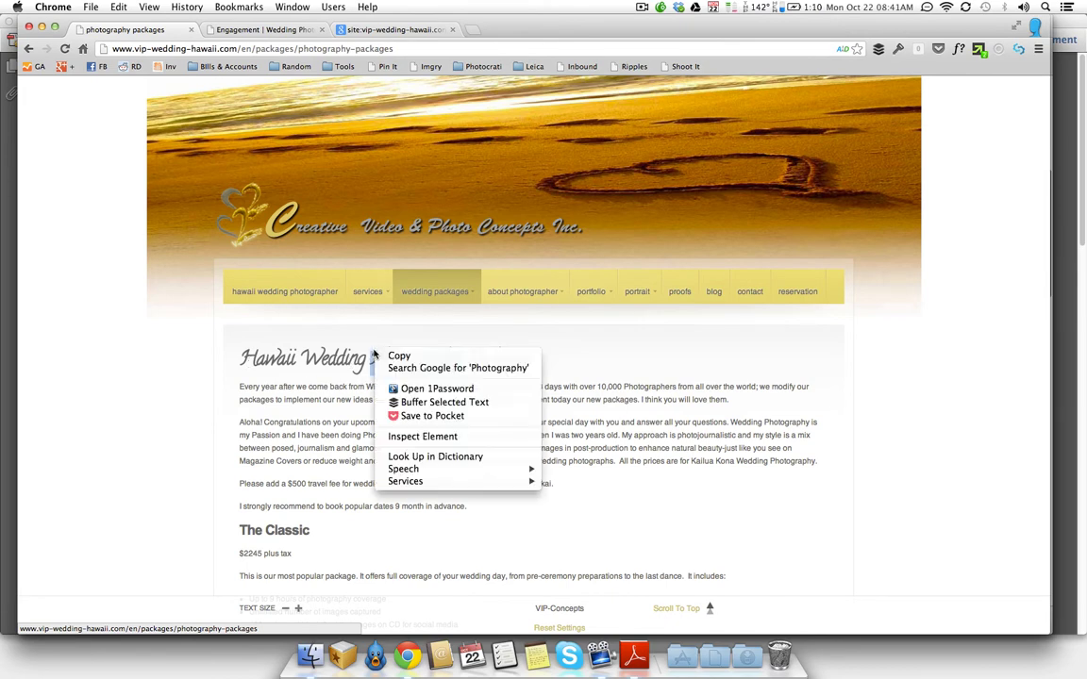
left_click(434, 436)
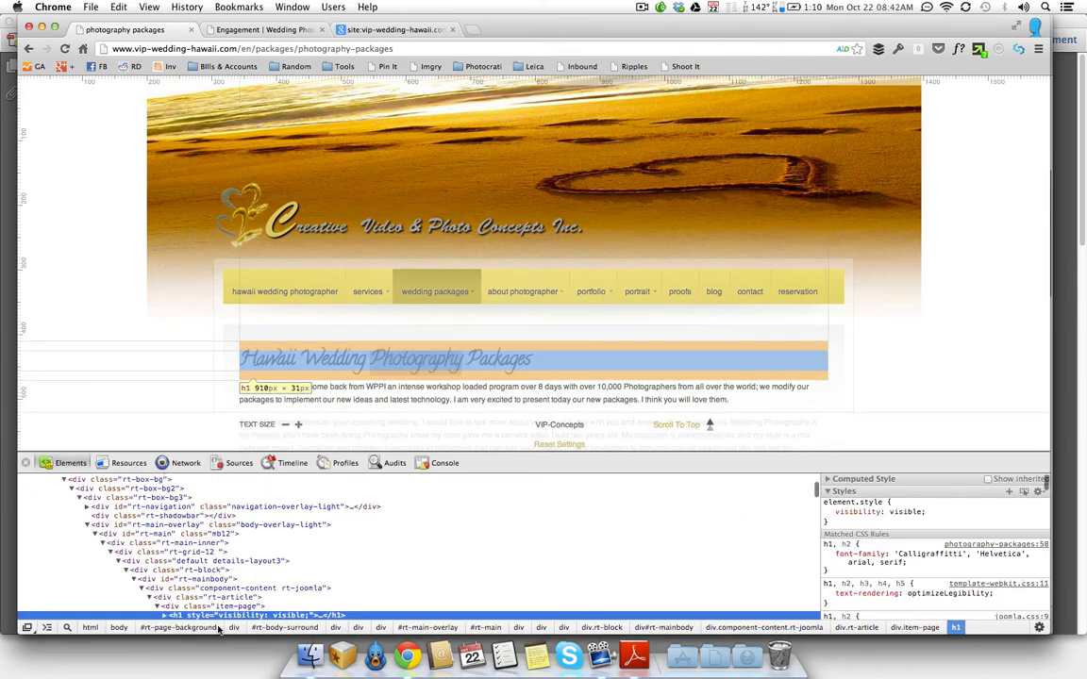
Step: Expand the h1 element of the "Hawaii Wedding Photography Packages" heading and examine its span and text lines in the developer tools
left_click(165, 615)
scroll(163, 529, "down", 2)
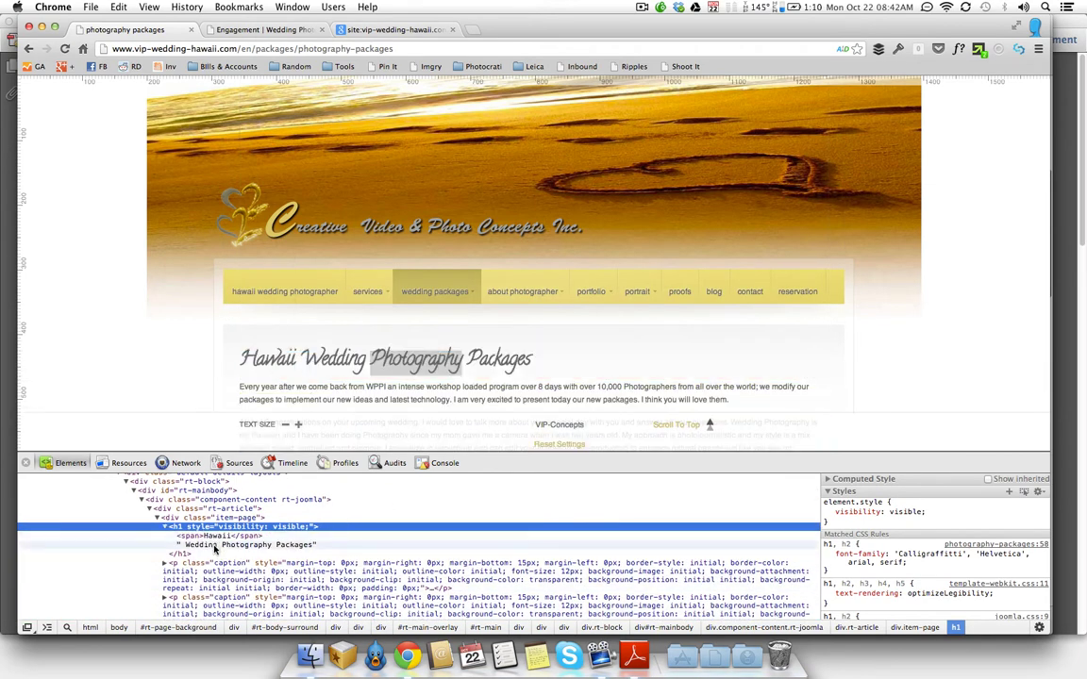
left_click(216, 544)
left_click(220, 535)
left_click(219, 544)
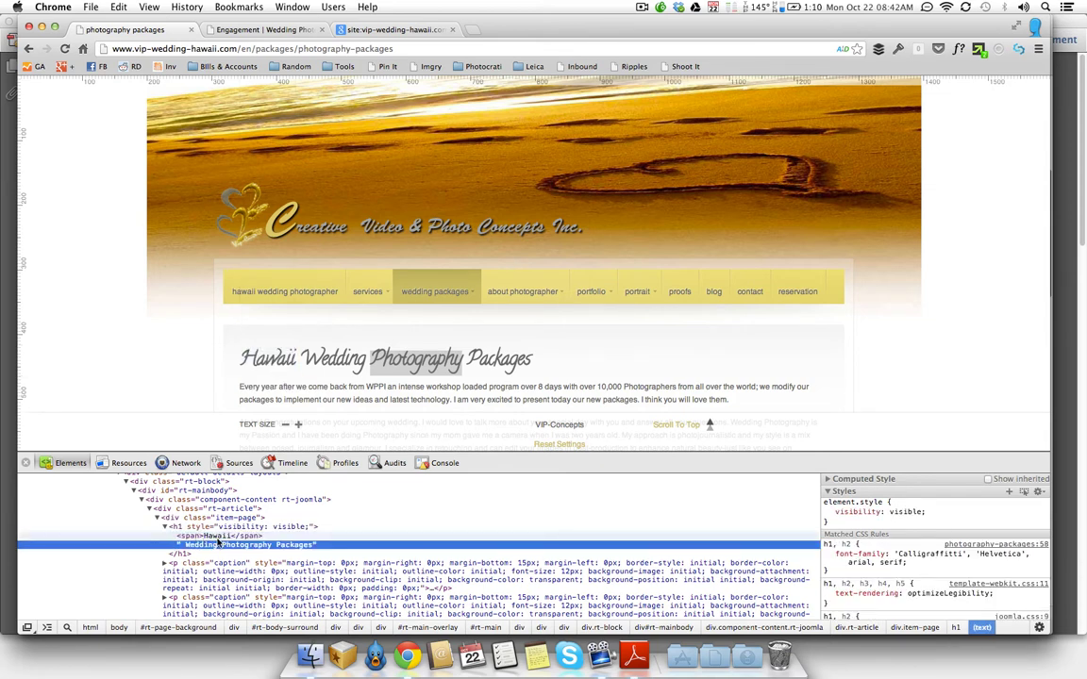
Step: Examine the head element of the packages page, and find "title" in the page source to highlight the title tag's text
scroll(238, 536, "up", 5)
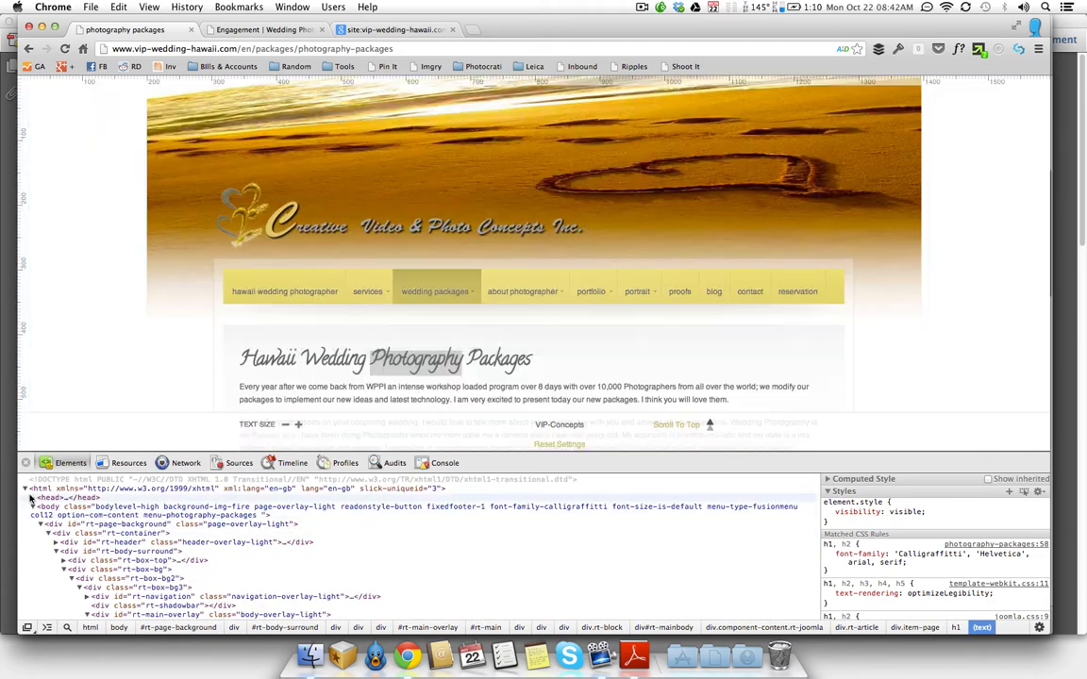
left_click(32, 497)
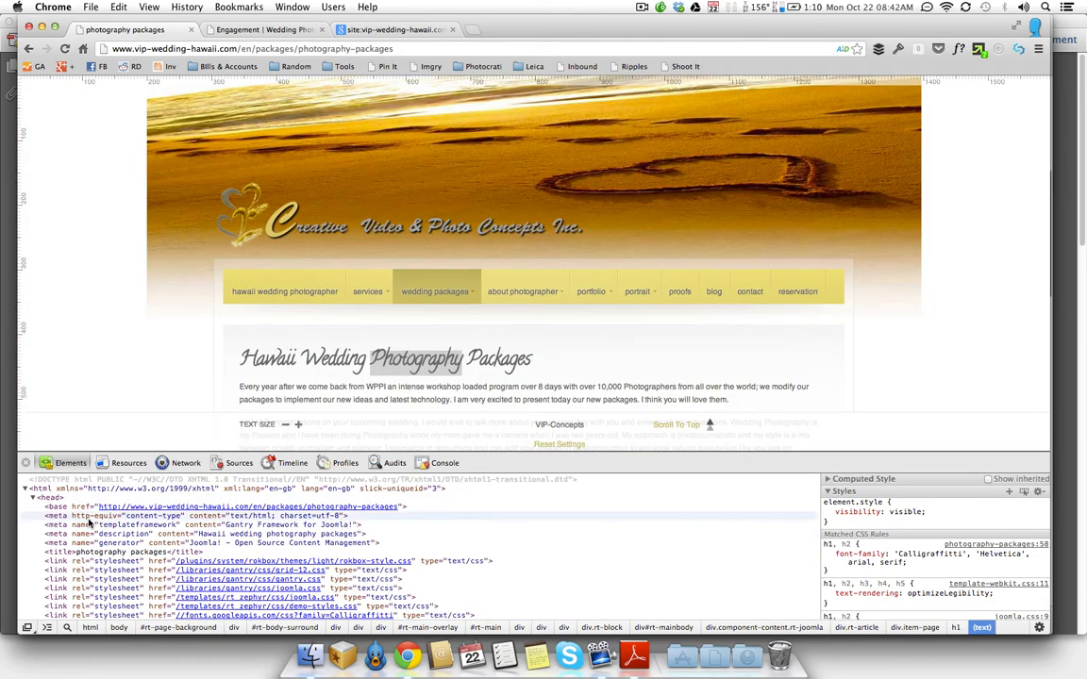
scroll(85, 538, "down", 2)
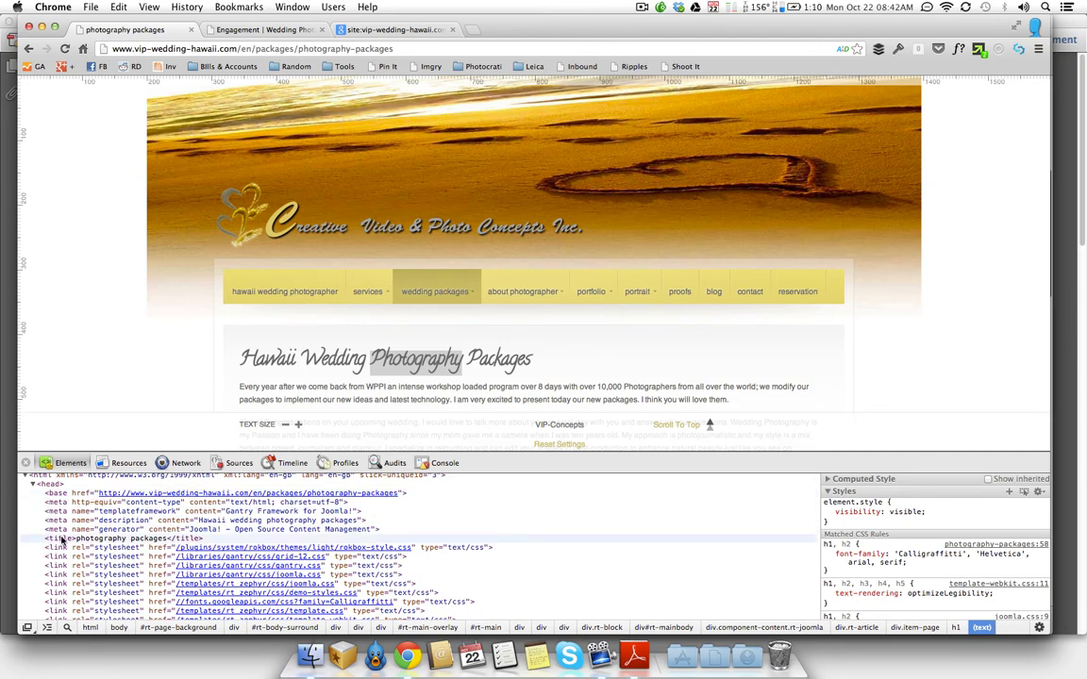
scroll(61, 540, "down", 3)
scroll(62, 541, "down", 4)
scroll(61, 539, "down", 12)
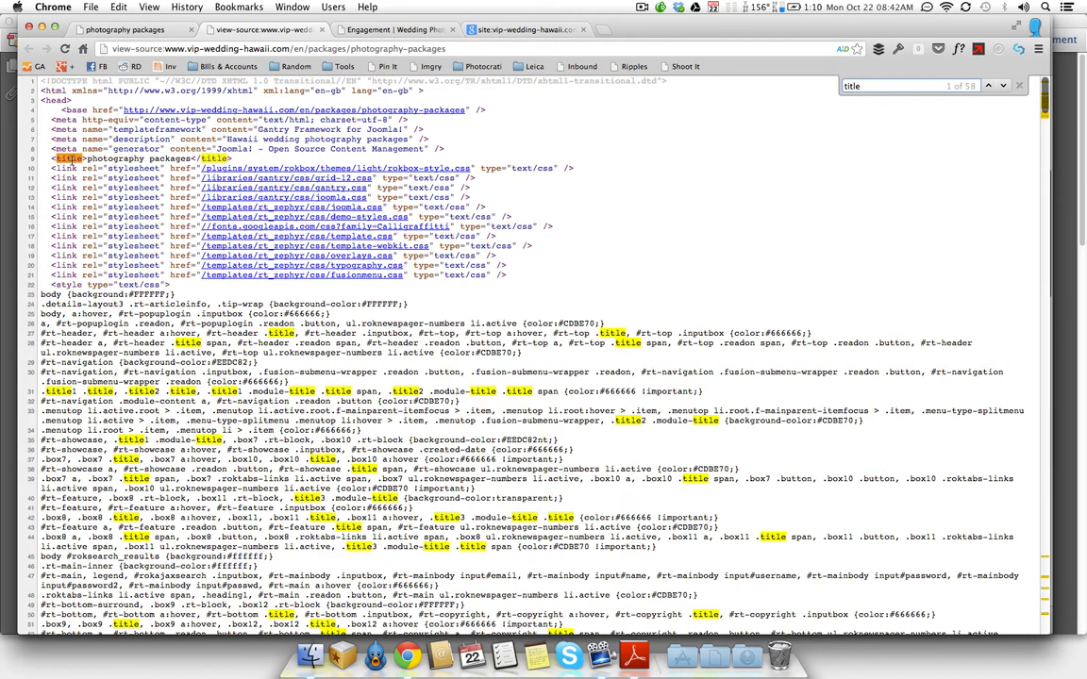
left_click_drag(84, 158, 193, 160)
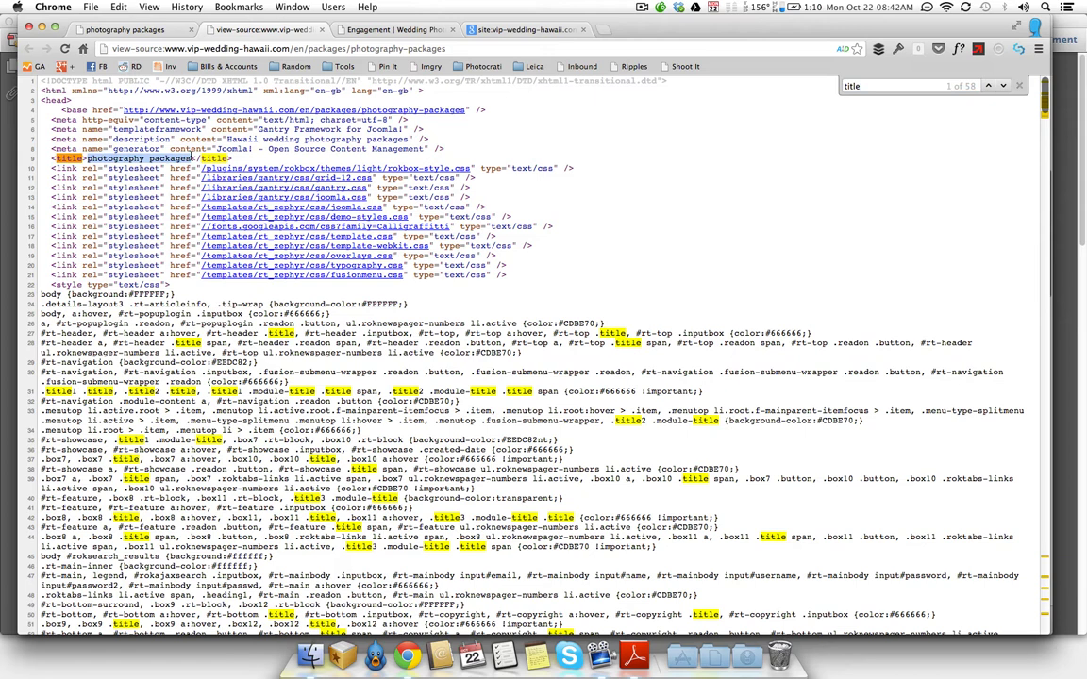
Step: Highlight the packages page's heading to compare it with the title tag, and consult the checklist in Adobe Reader before returning to Chrome
left_click(158, 32)
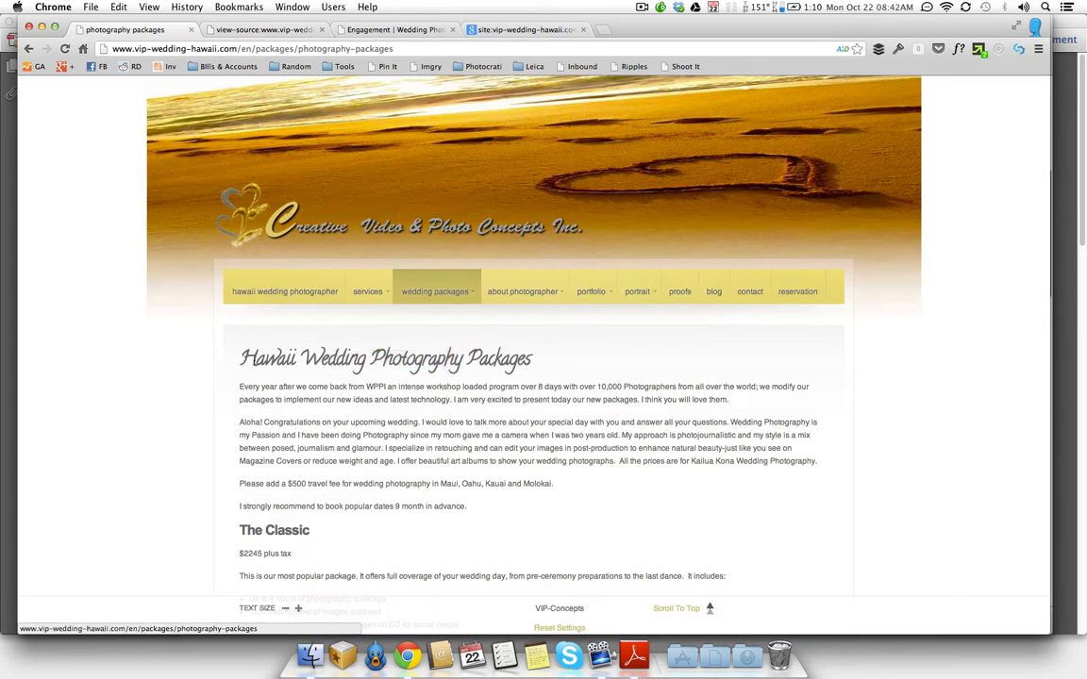
left_click_drag(240, 359, 424, 358)
left_click(508, 351)
key("super+Tab")
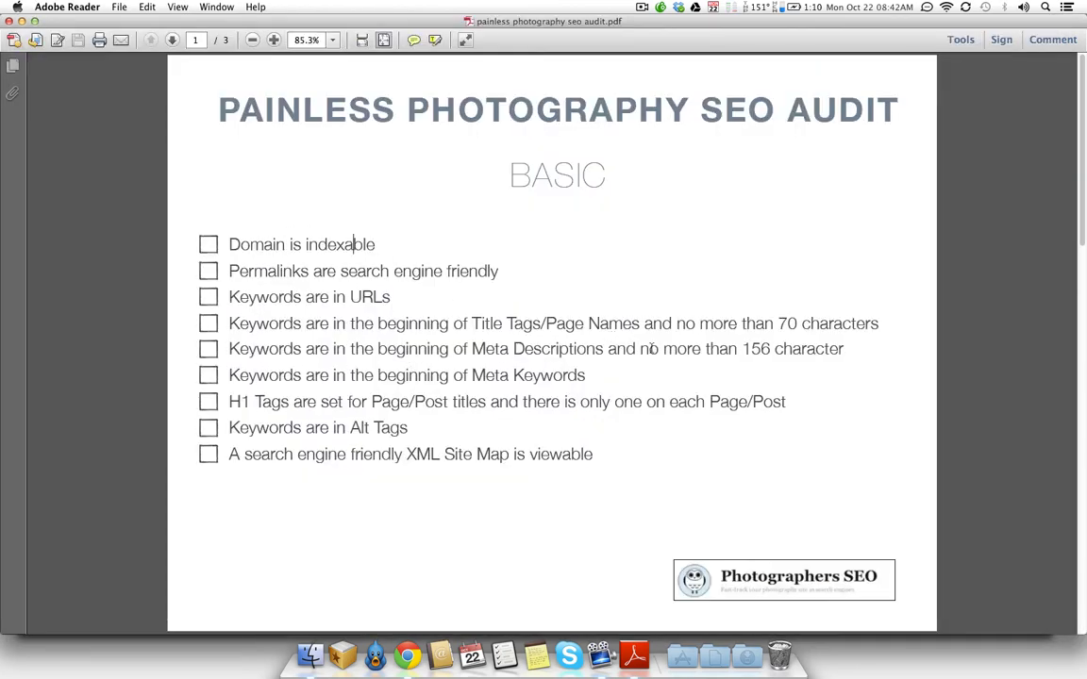
key("super+Tab")
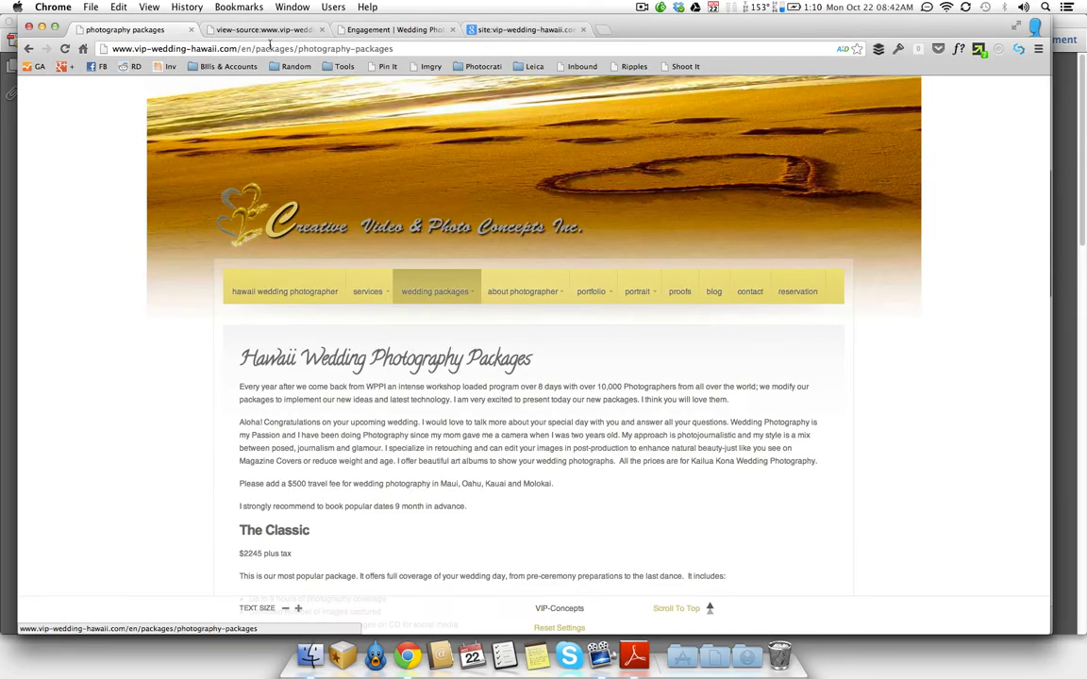
Step: Search the packages page's source for "description" and highlight the content of the meta description
left_click(306, 34)
left_click(144, 30)
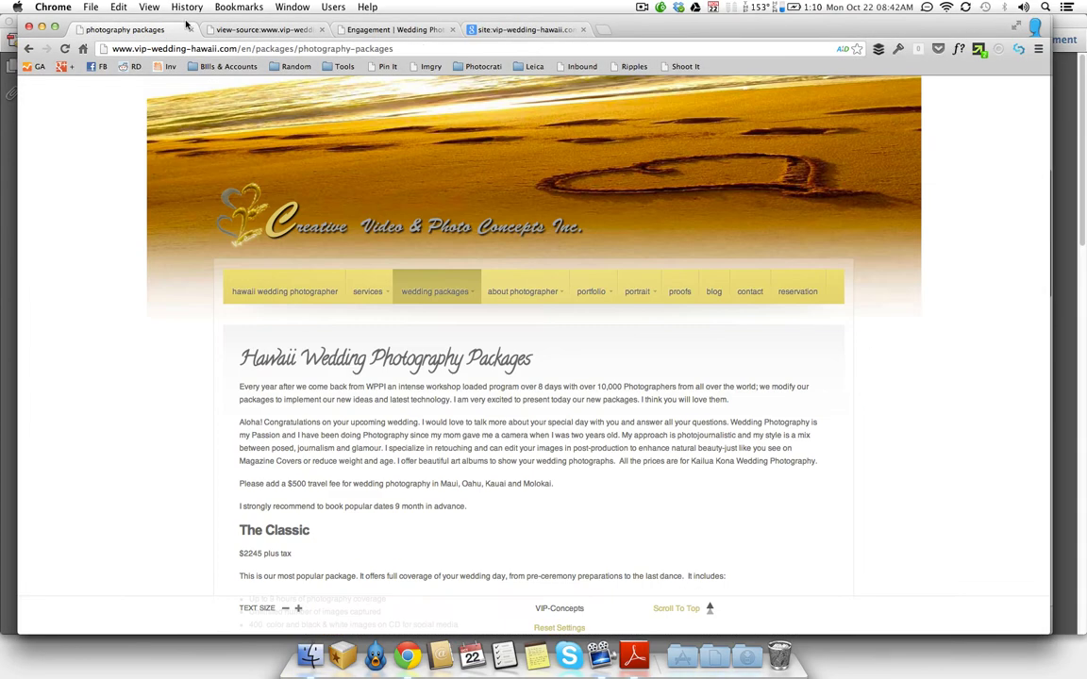
left_click(257, 29)
key("super+f")
type("description")
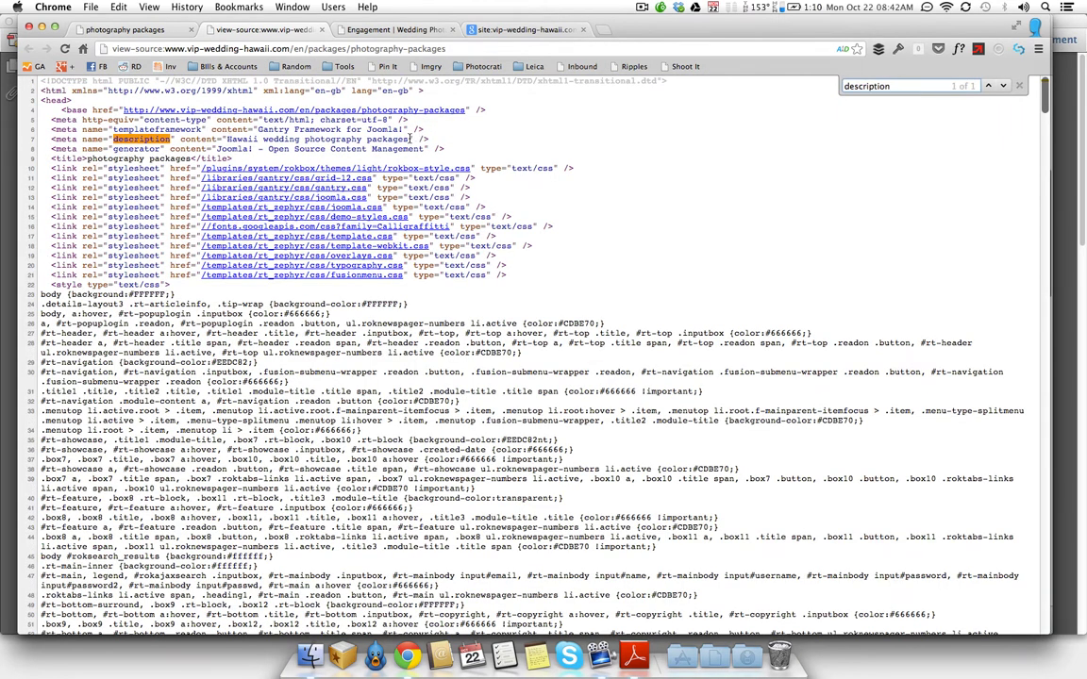
left_click_drag(408, 138, 229, 138)
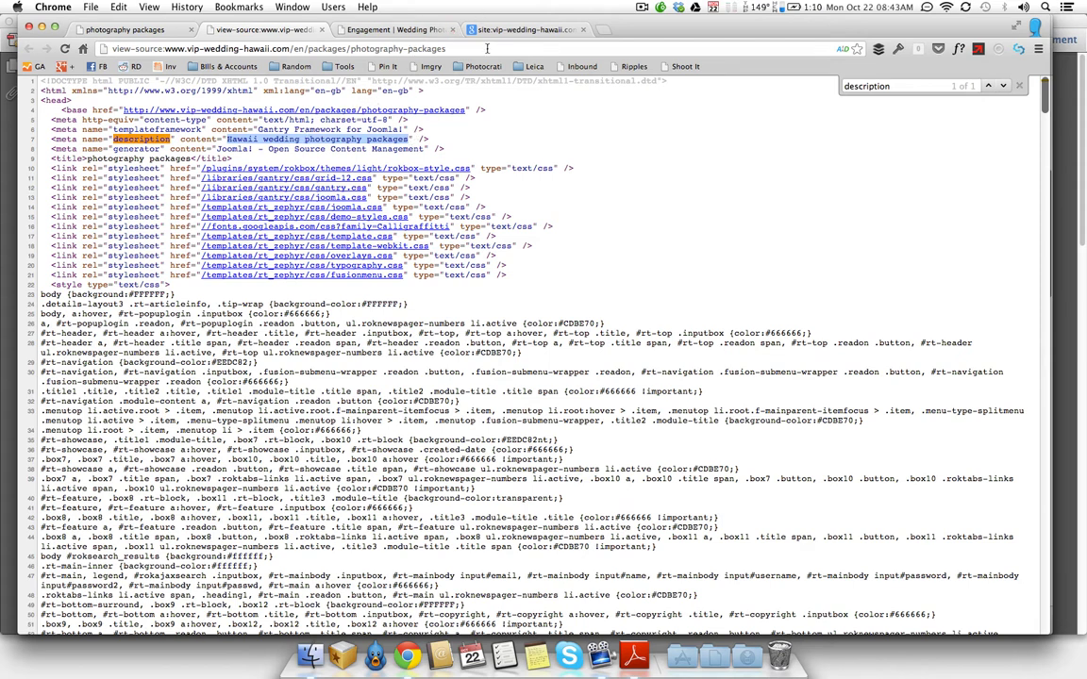
Step: Review the titles and descriptions in the Google results for site:vip-wedding-hawaii.com
left_click(521, 30)
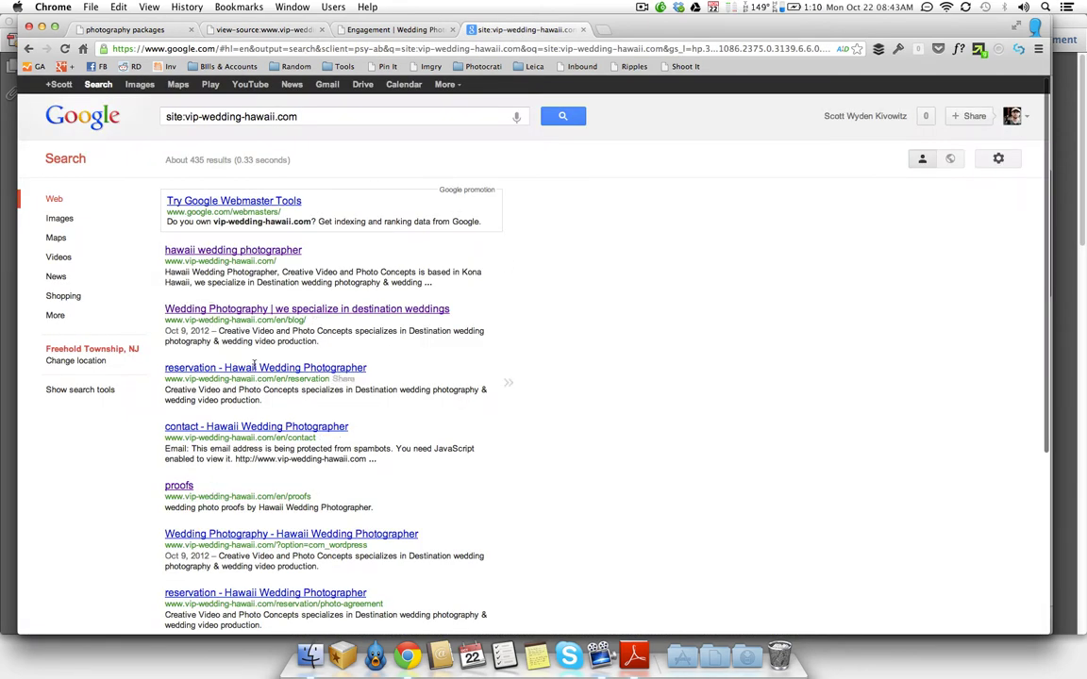
scroll(446, 454, "down", 5)
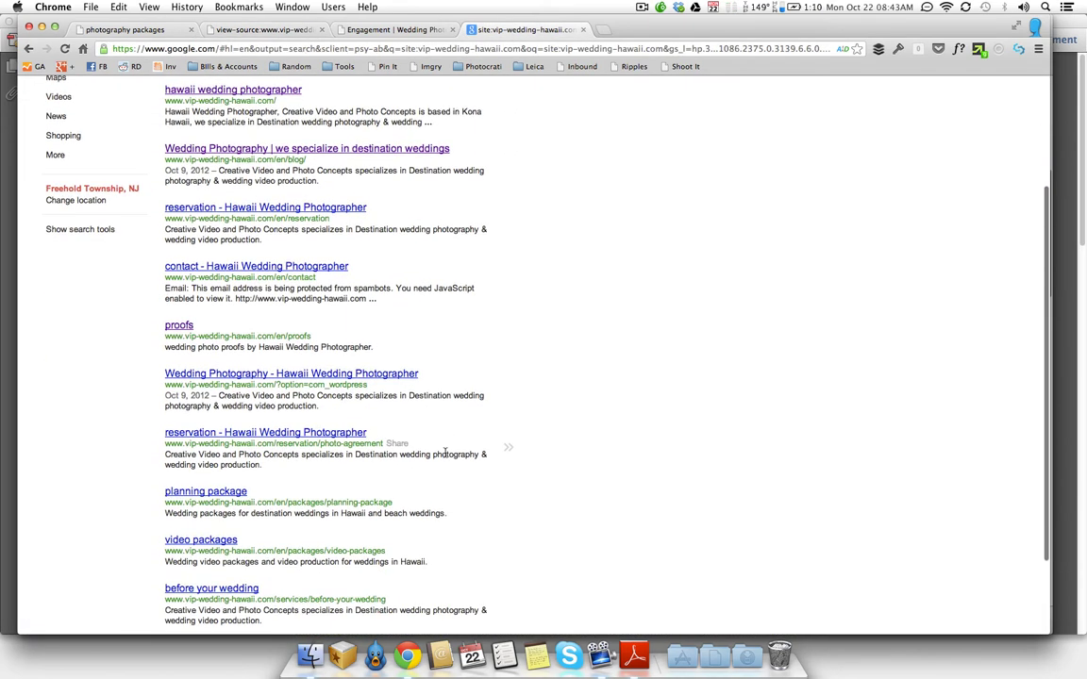
scroll(396, 497, "down", 3)
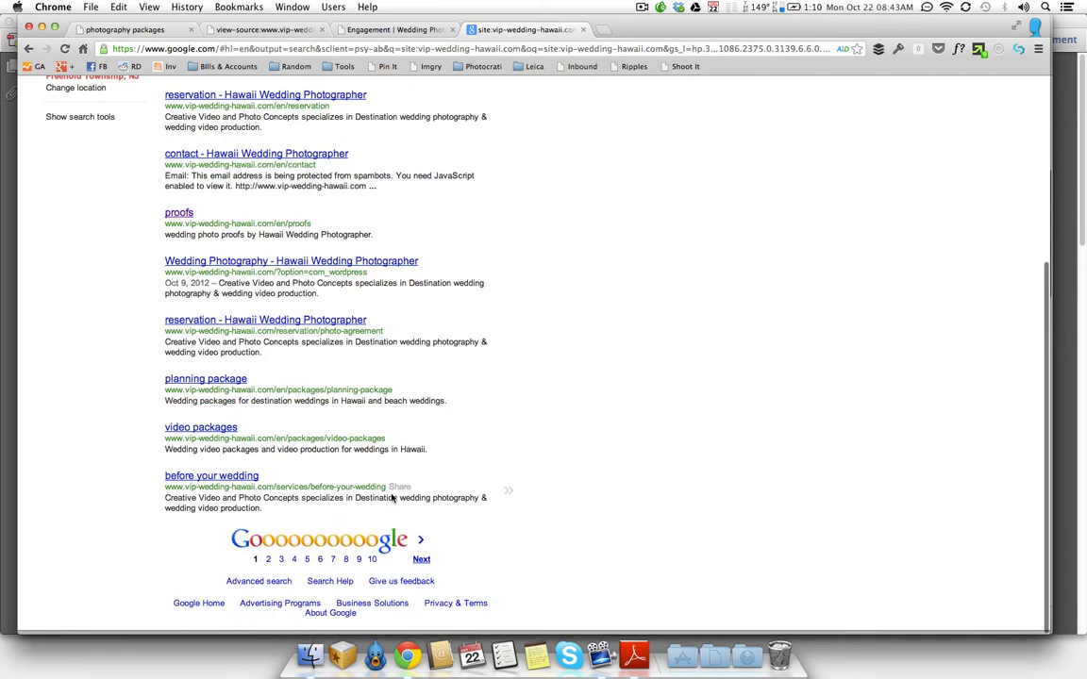
scroll(450, 405, "up", 2)
scroll(374, 119, "up", 5)
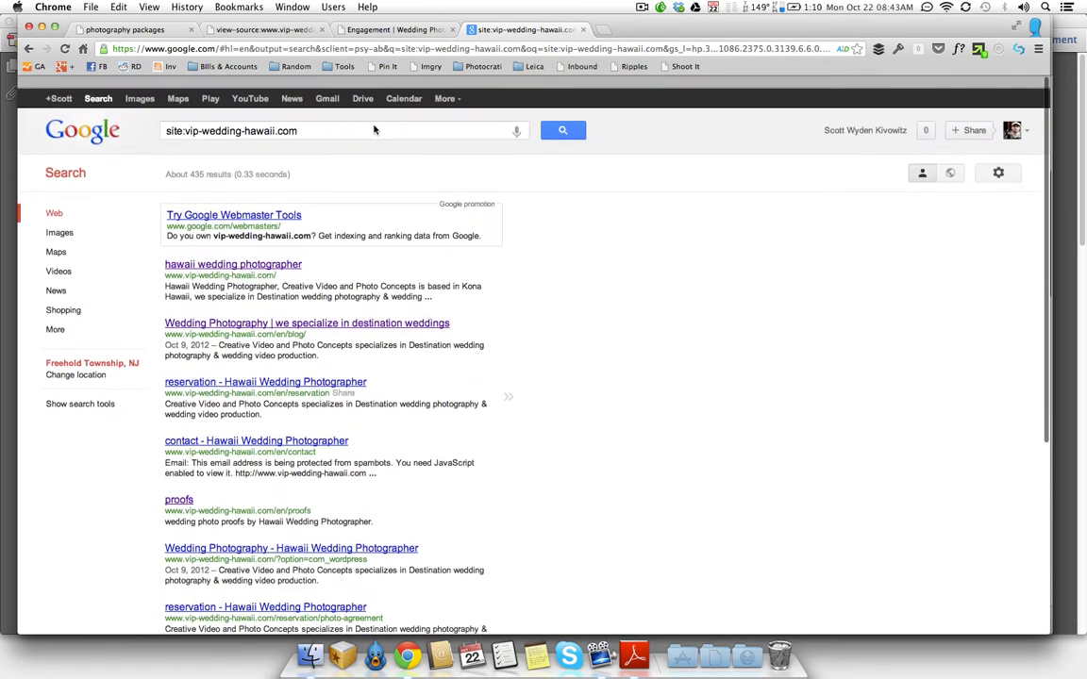
Step: Copy the packages page's address and search Google for site:vip-wedding-hawaii.com/en/packages/photography-packages
left_click(148, 33)
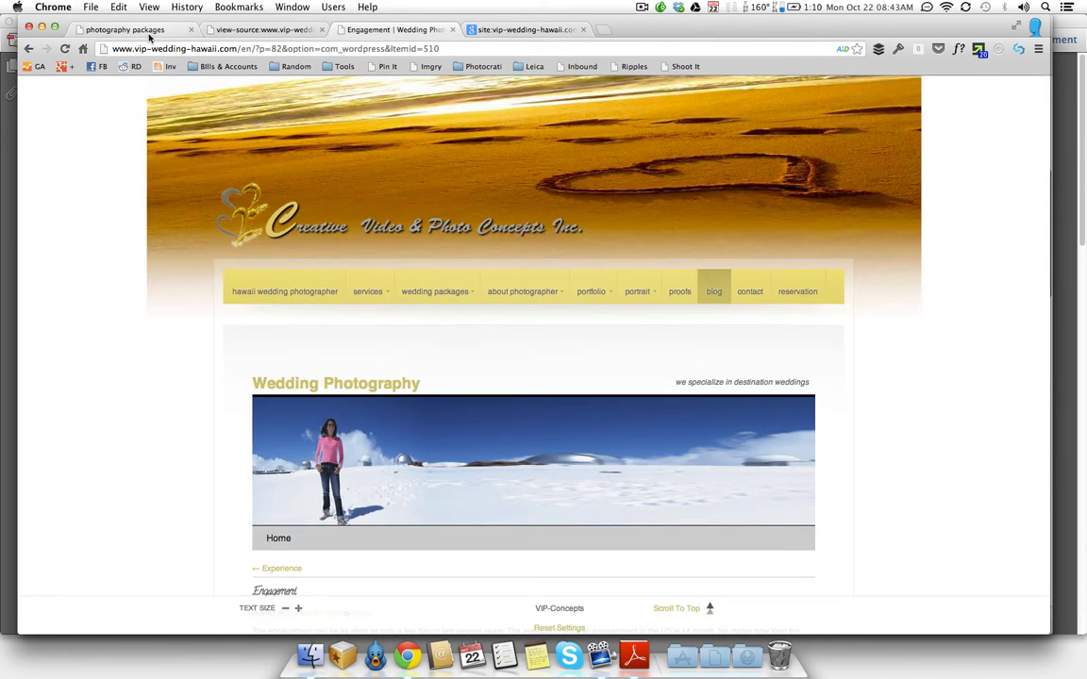
left_click(211, 52)
key("super+c")
left_click(524, 29)
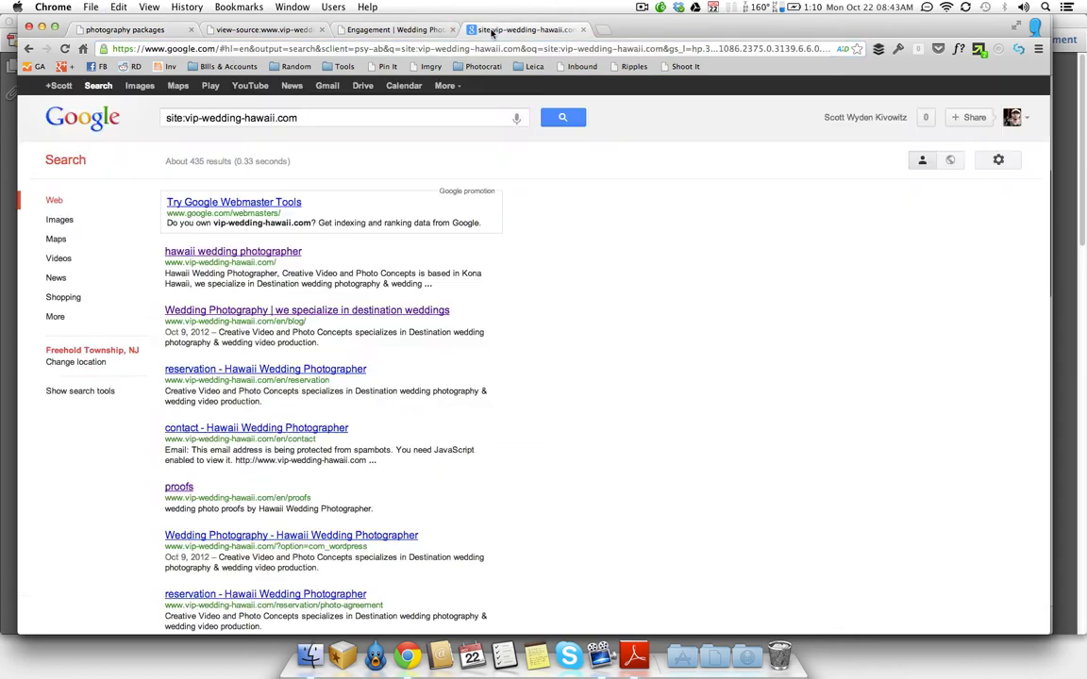
left_click(306, 117)
left_click_drag(190, 117, 298, 118)
key("super+v")
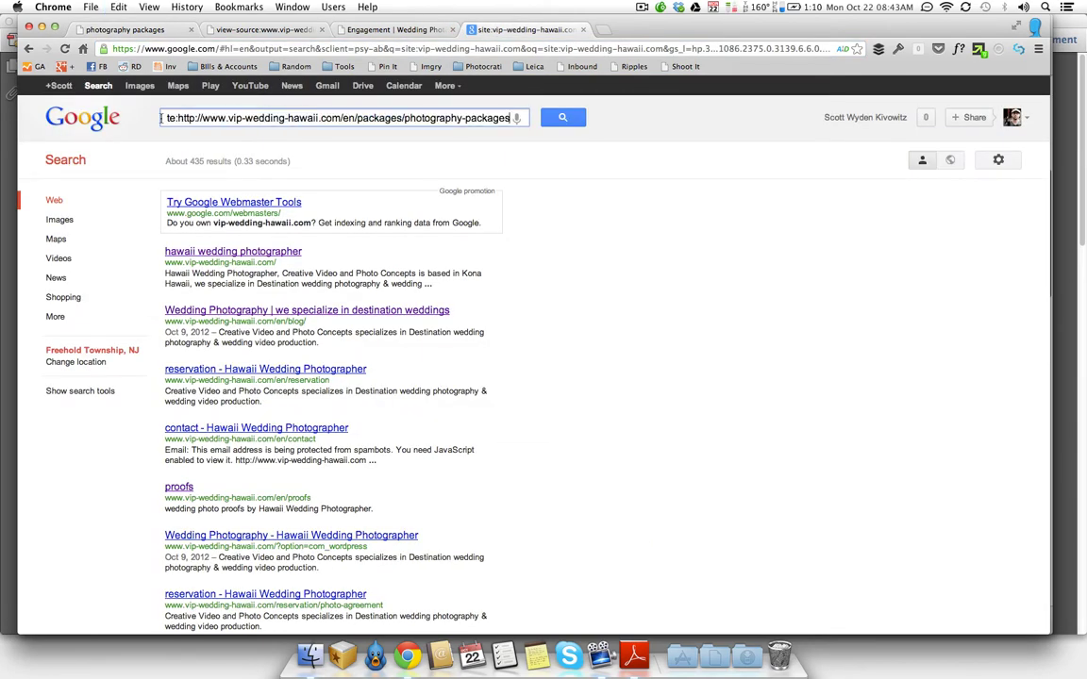
left_click_drag(177, 118, 226, 115)
key("BackSpace")
key("Return")
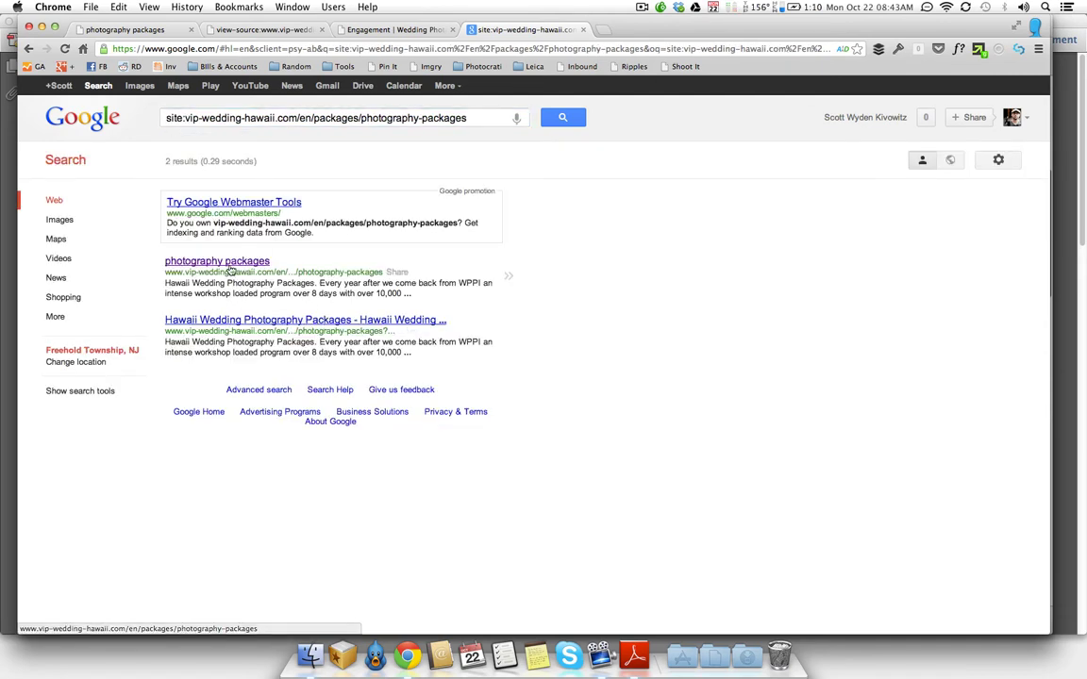
Step: Highlight the title and address of the "photography packages" search result and examine its description snippet
left_click_drag(368, 241, 165, 283)
left_click(164, 283)
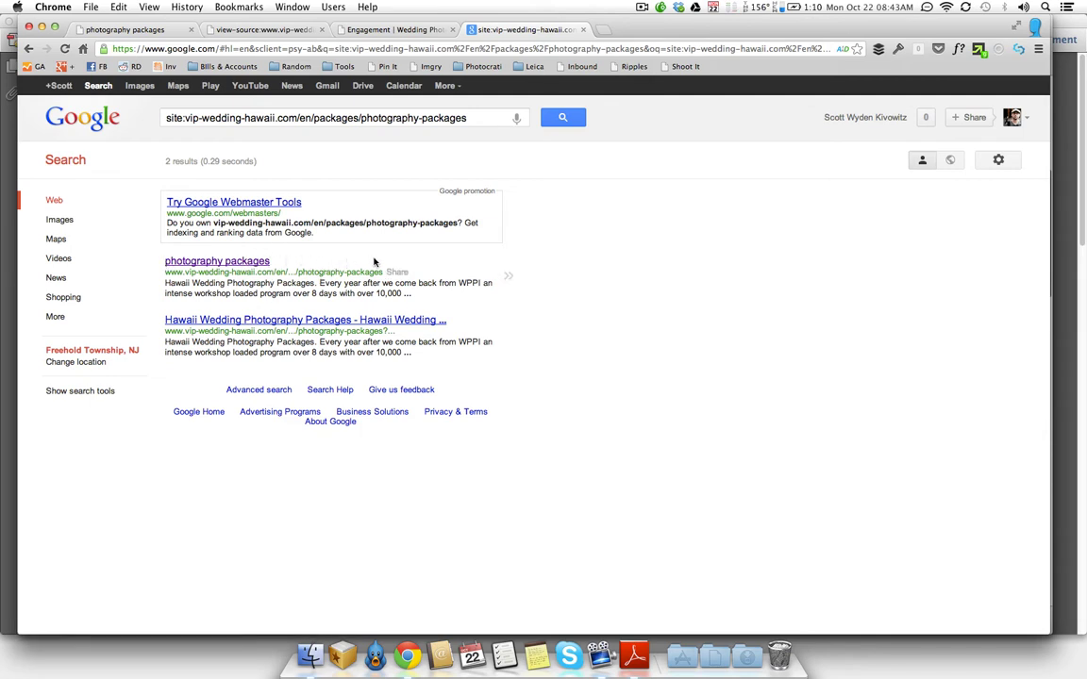
left_click_drag(164, 285, 166, 259)
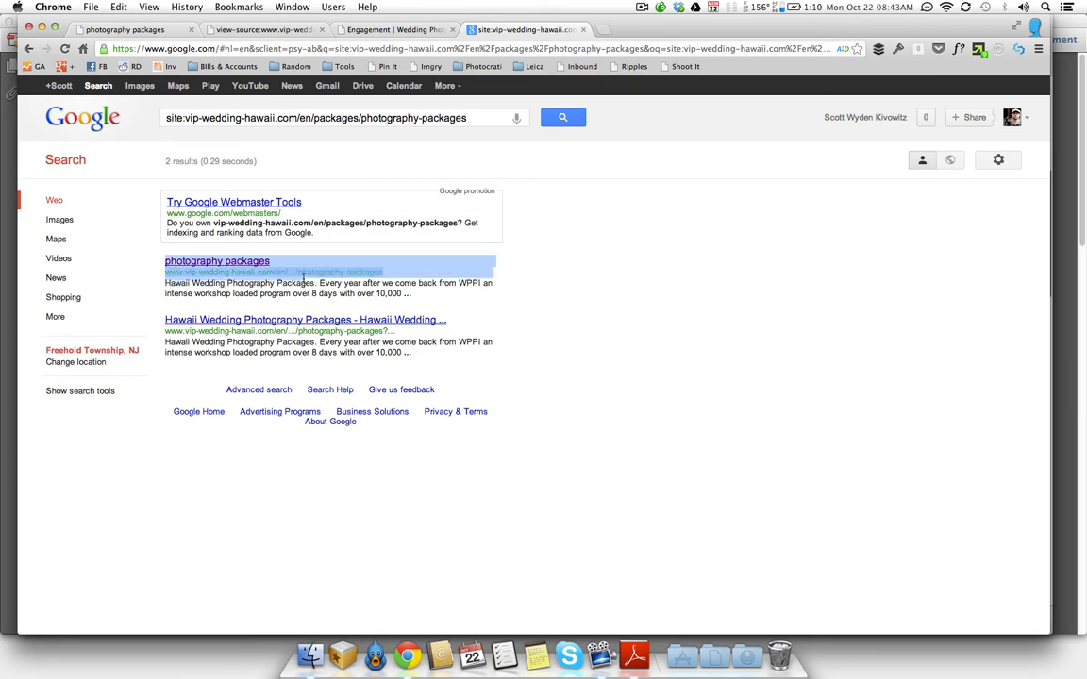
left_click(314, 283)
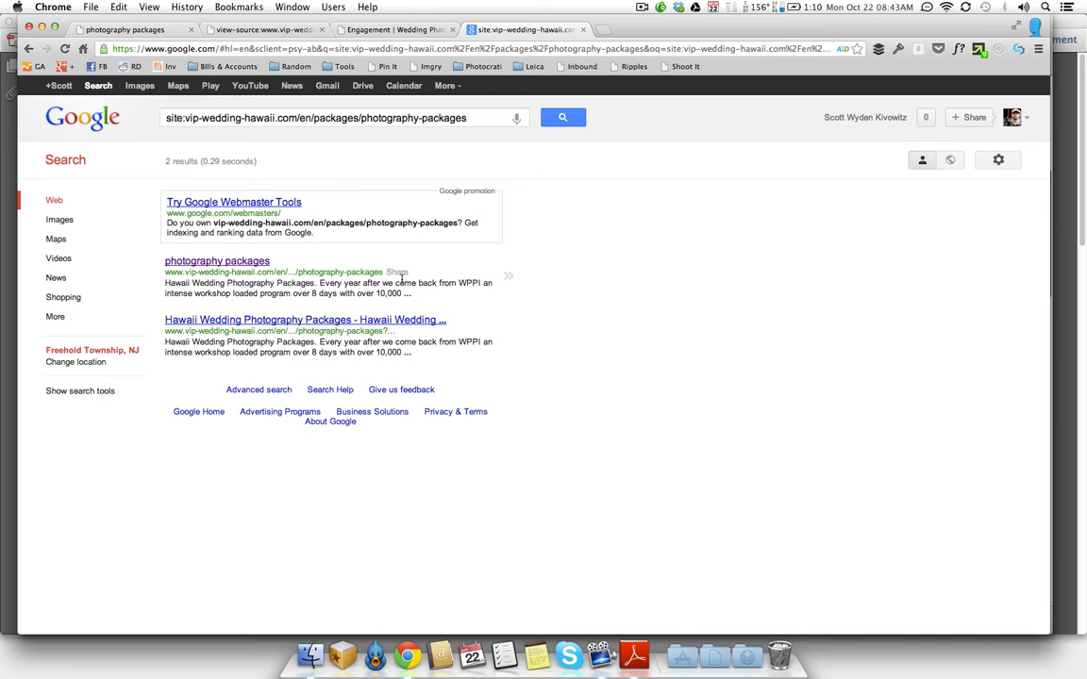
Step: Open the site's home page and go through the "h1" matches in its source to the main heading
left_click(160, 30)
key("Return")
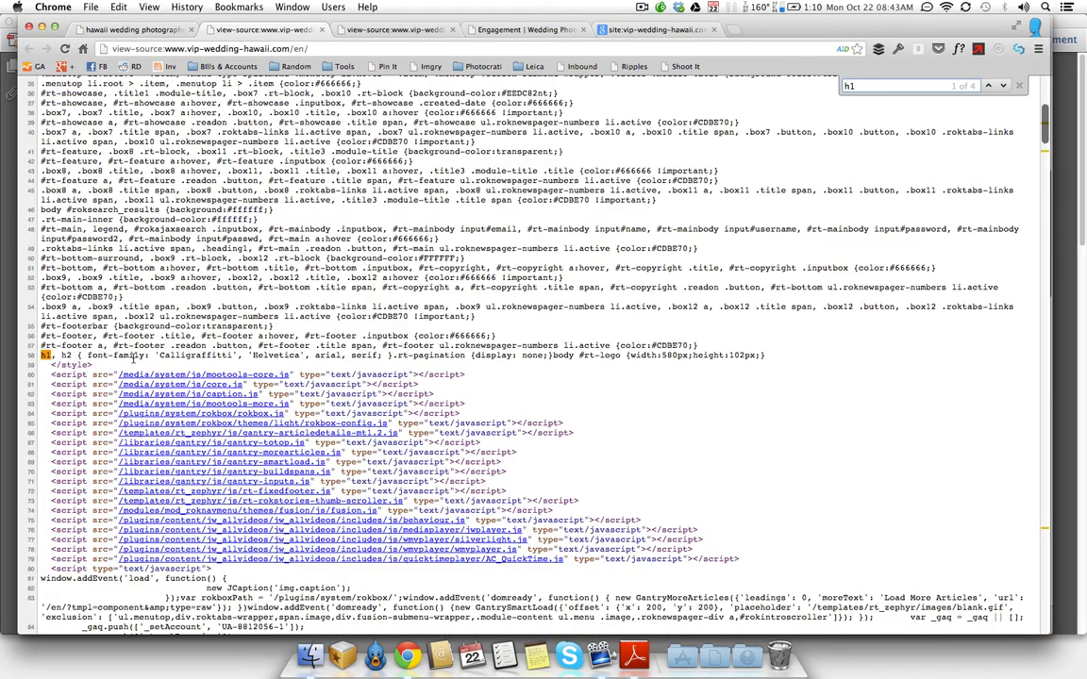
left_click(1004, 86)
left_click(1004, 86)
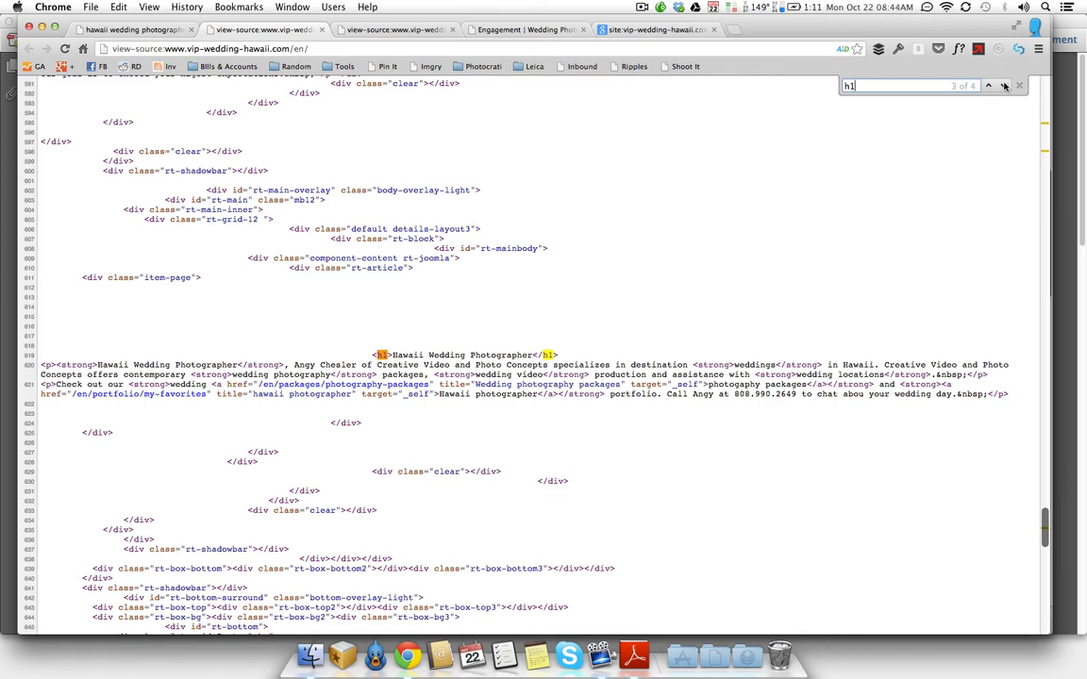
Step: Search the home page's source for "title" and "description" to check its title tag and meta description
scroll(836, 240, "up", 20)
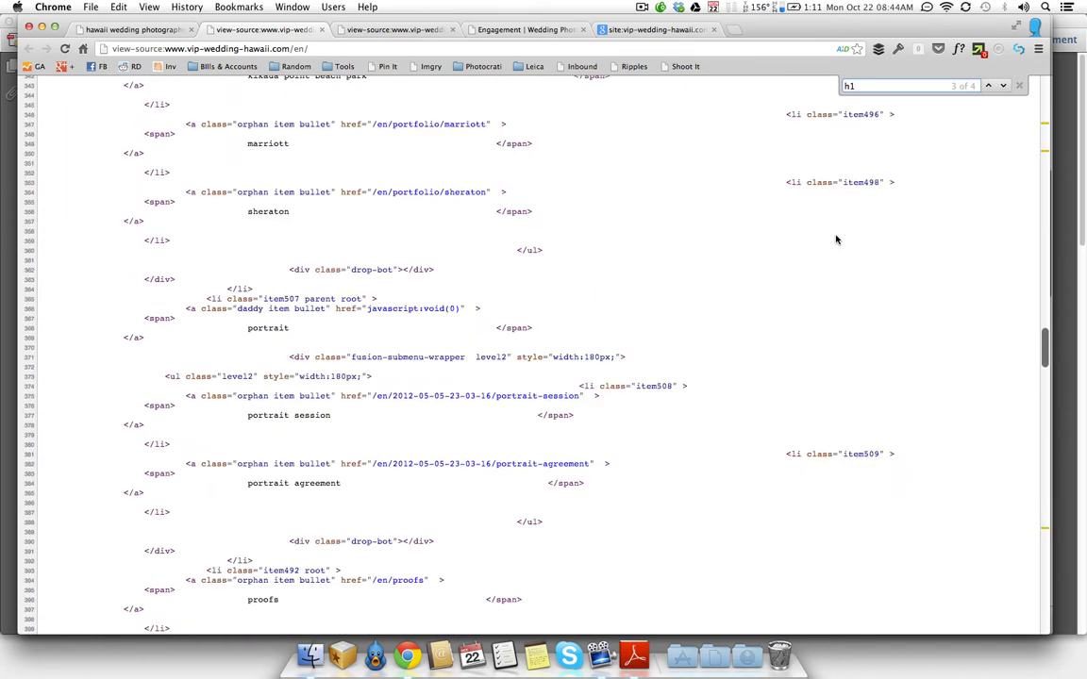
scroll(835, 239, "up", 15)
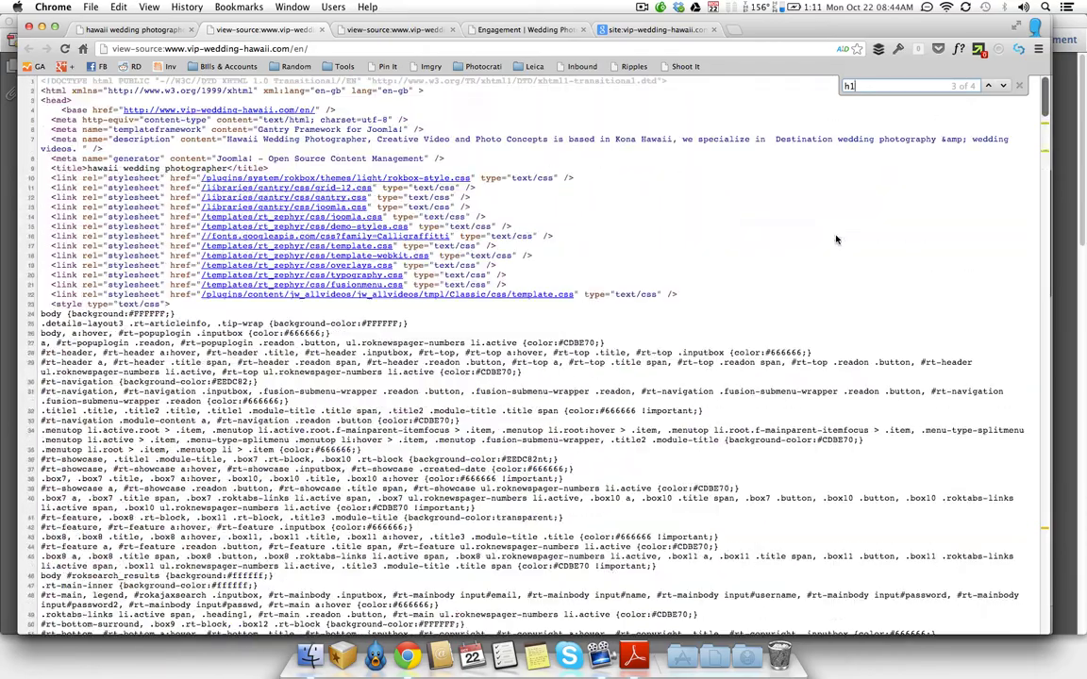
key("super+f")
type("title")
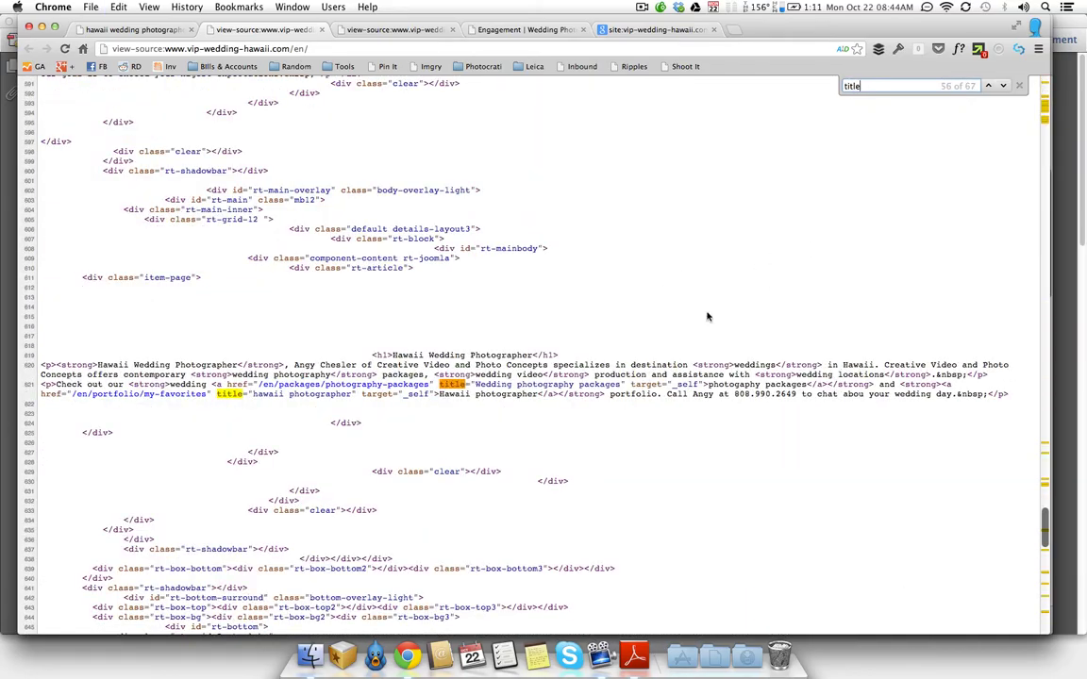
scroll(608, 363, "up", 20)
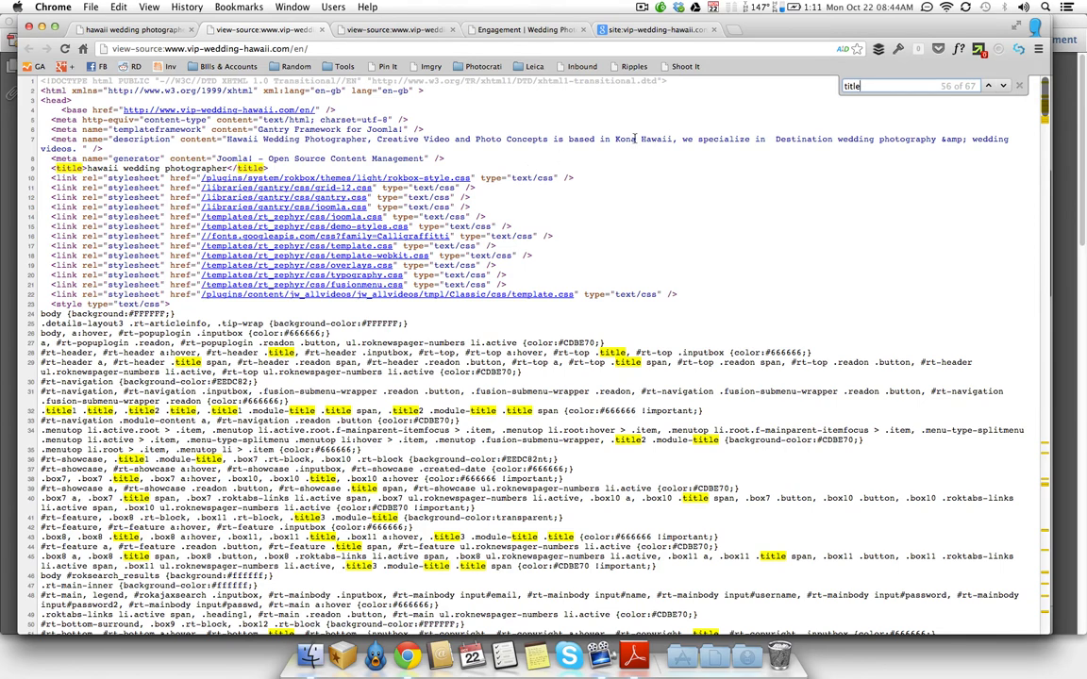
key("super+f")
type("description")
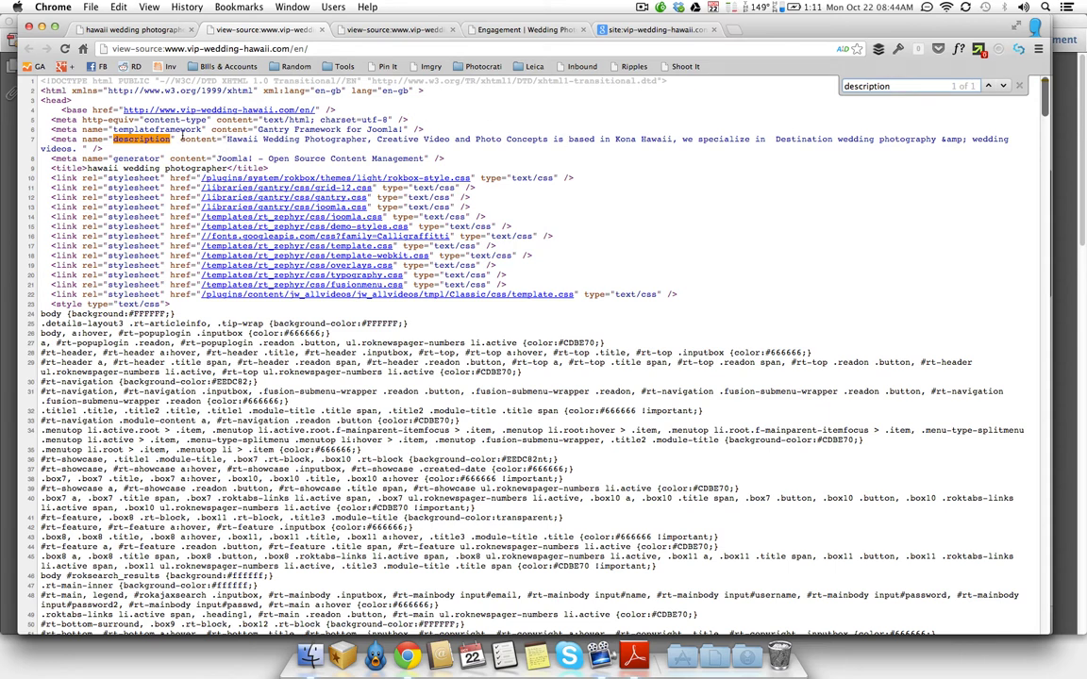
Step: Consult the Meta Keywords checklist item in Adobe Reader, and search the home page's source in Chrome for "keywords"
key("super+Tab")
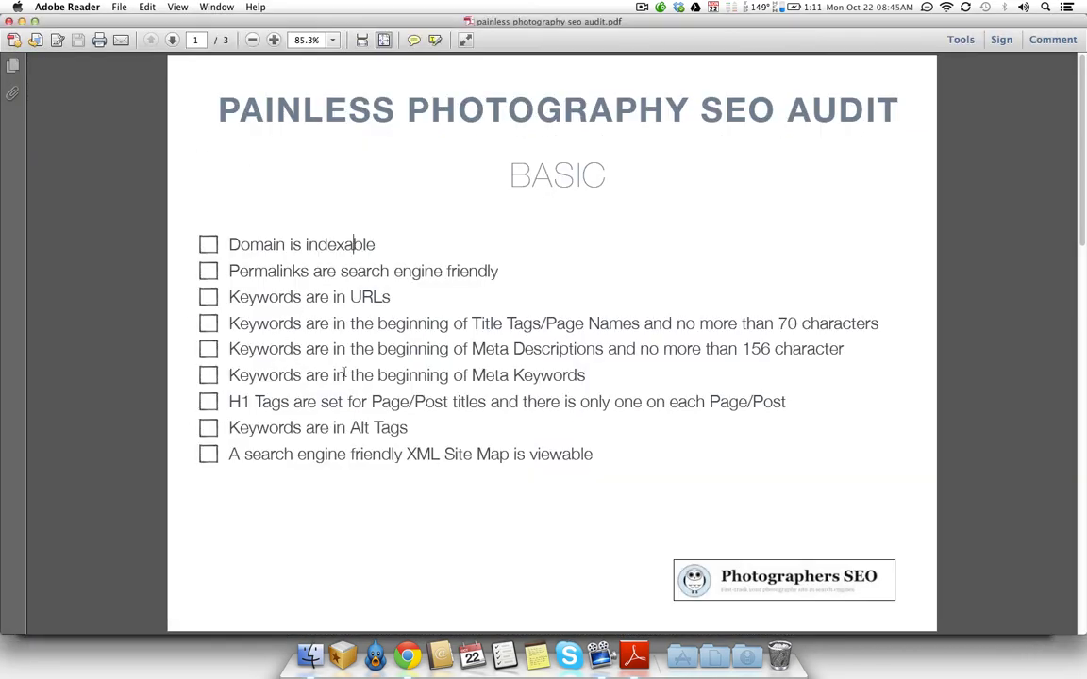
key("super+Tab")
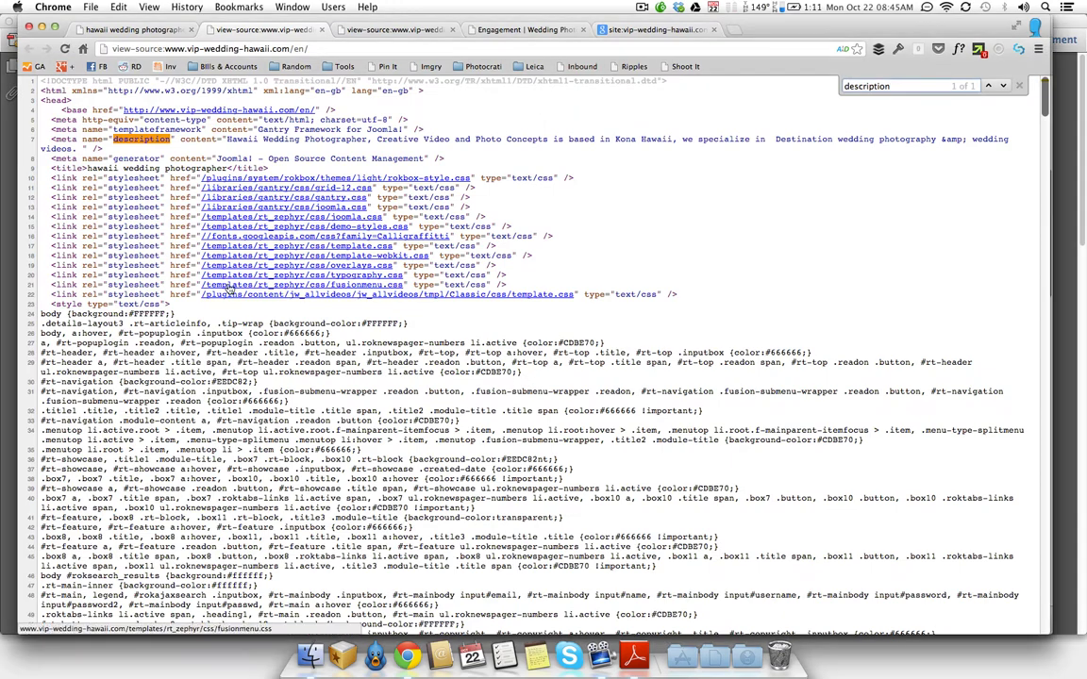
key("super+Tab")
key("super+Tab")
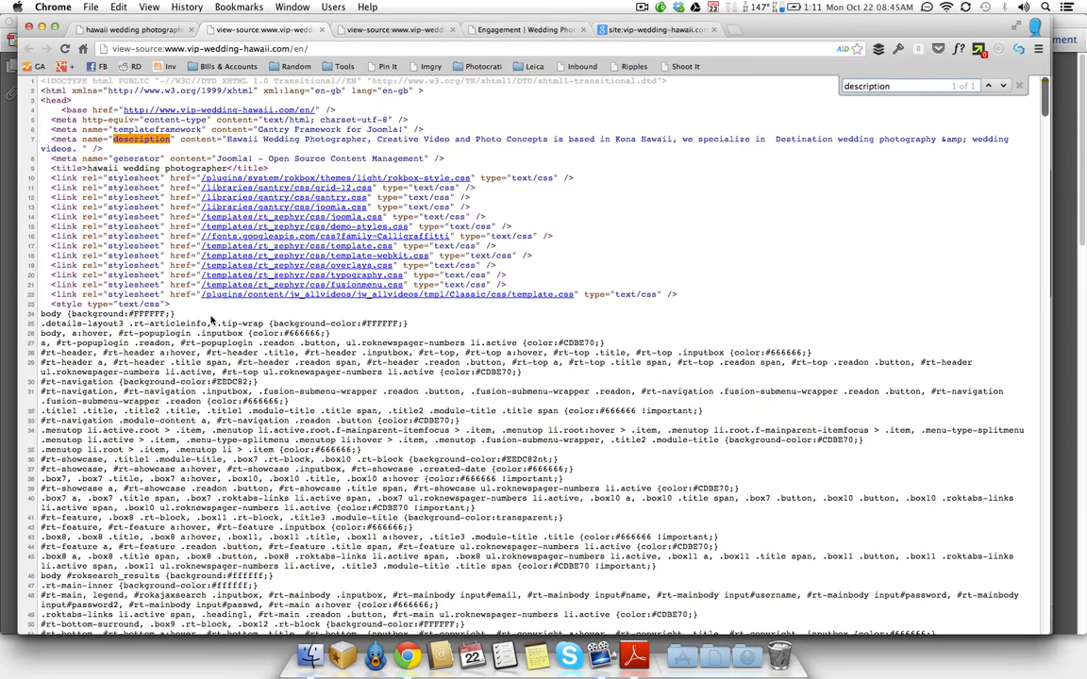
key("super+a")
type("keywords")
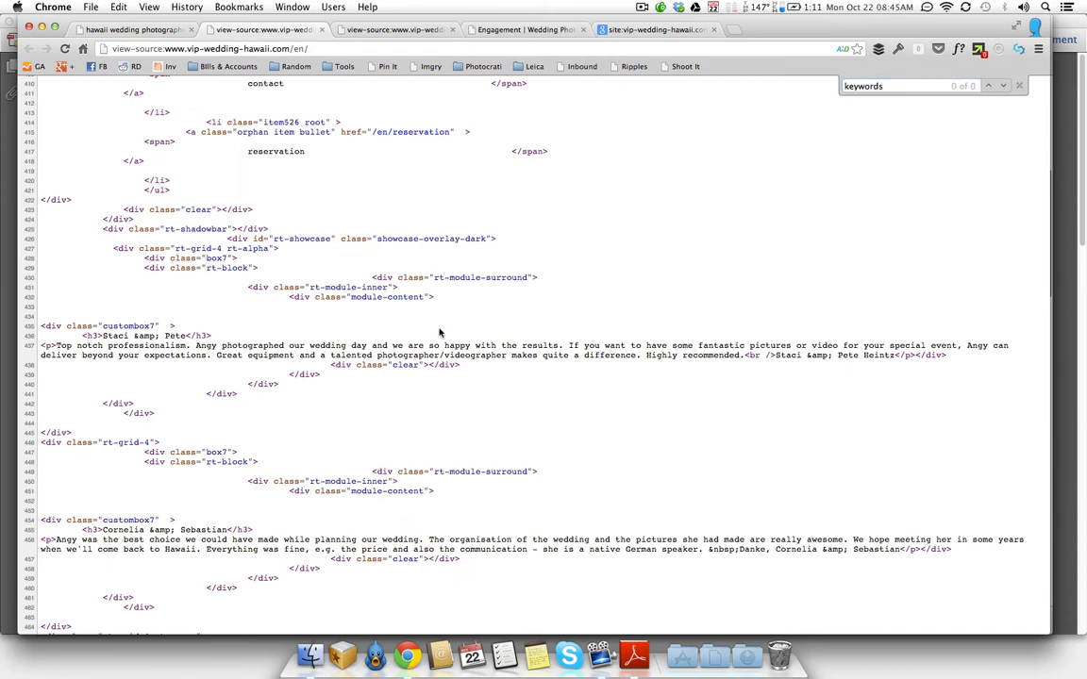
Step: Examine the head section of the home page's source in Chrome and consult the H1 Tags checklist item in Adobe Reader
key("super+Up")
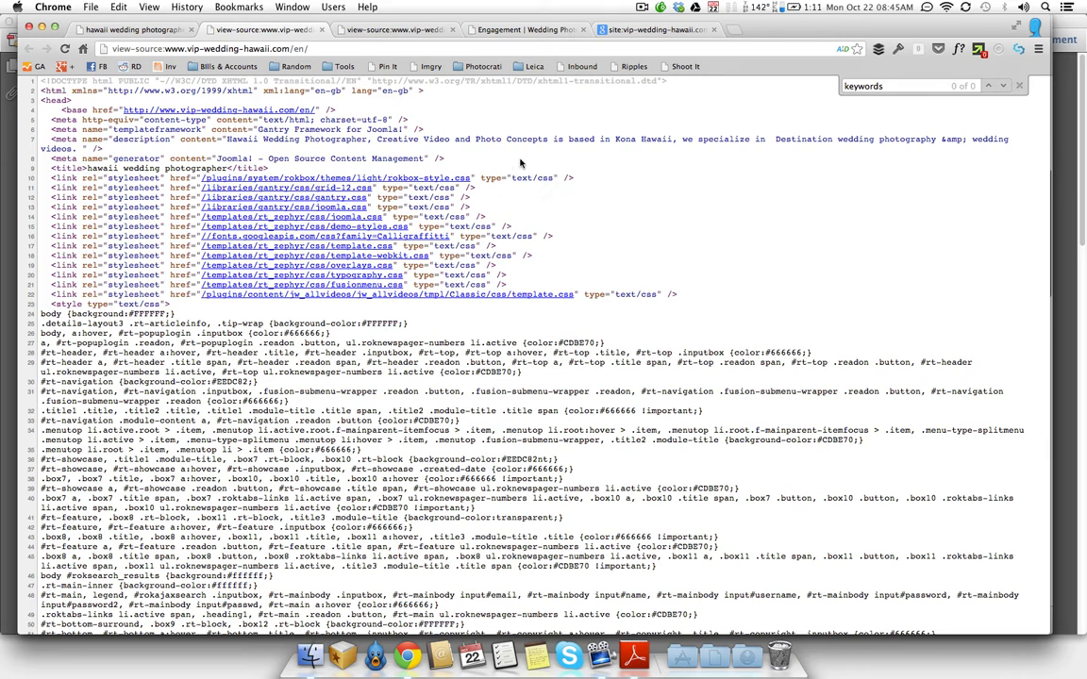
key("super+Tab")
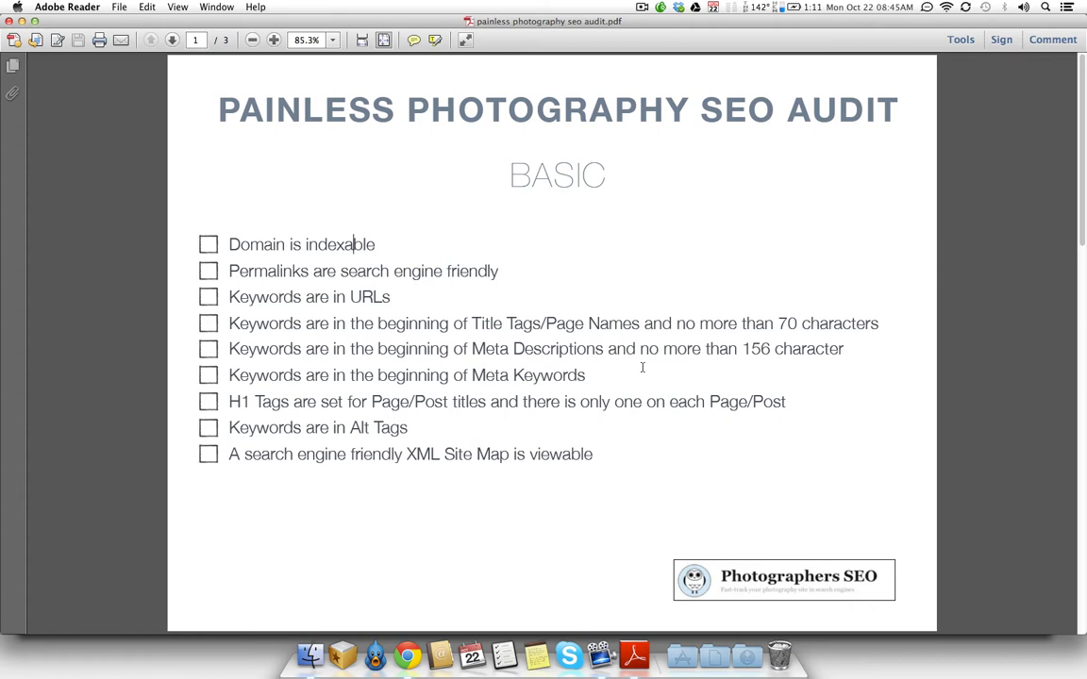
key("super+Tab")
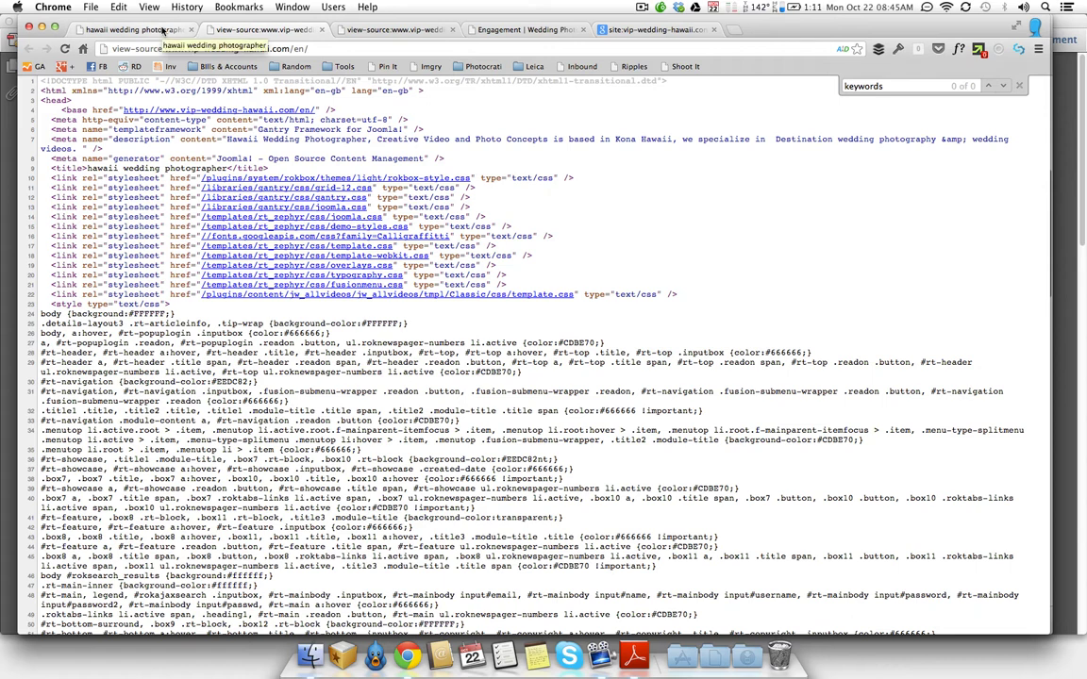
Step: Open the site's contact page in Chrome and search its source for "h1"
left_click(163, 31)
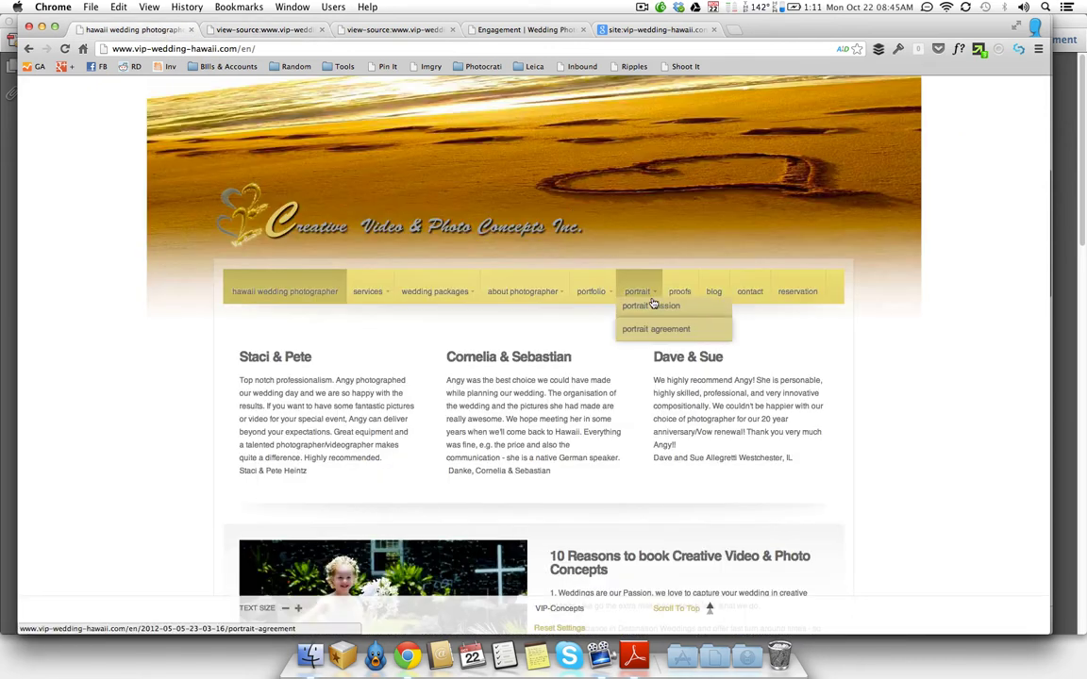
left_click(735, 298)
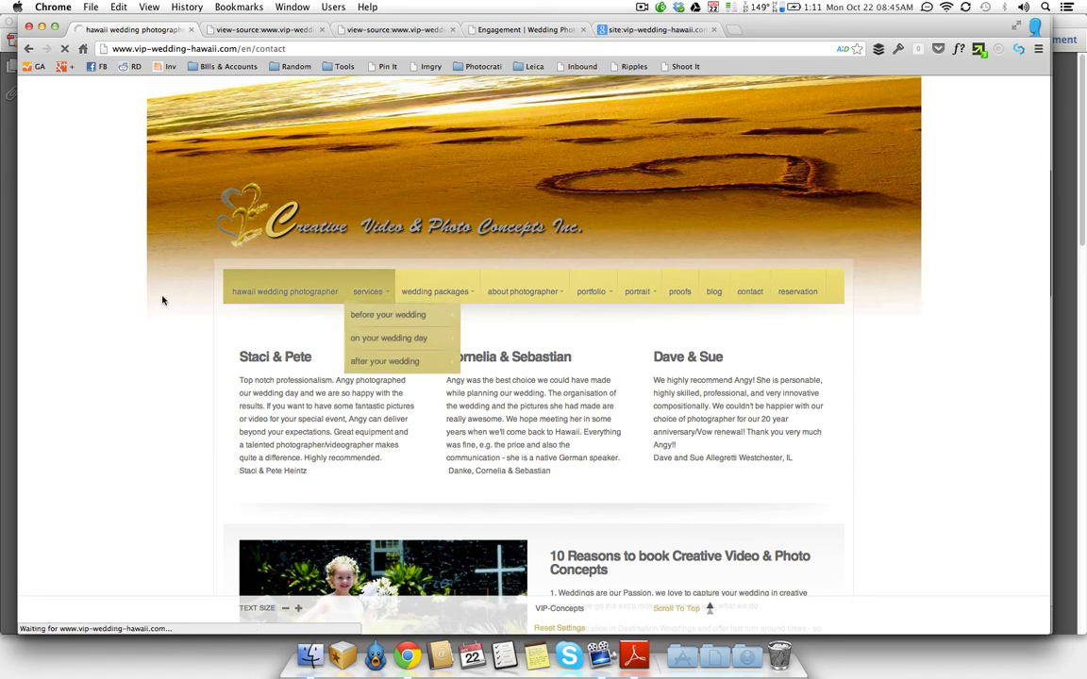
key("super+alt+u")
key("super+f")
type("h1")
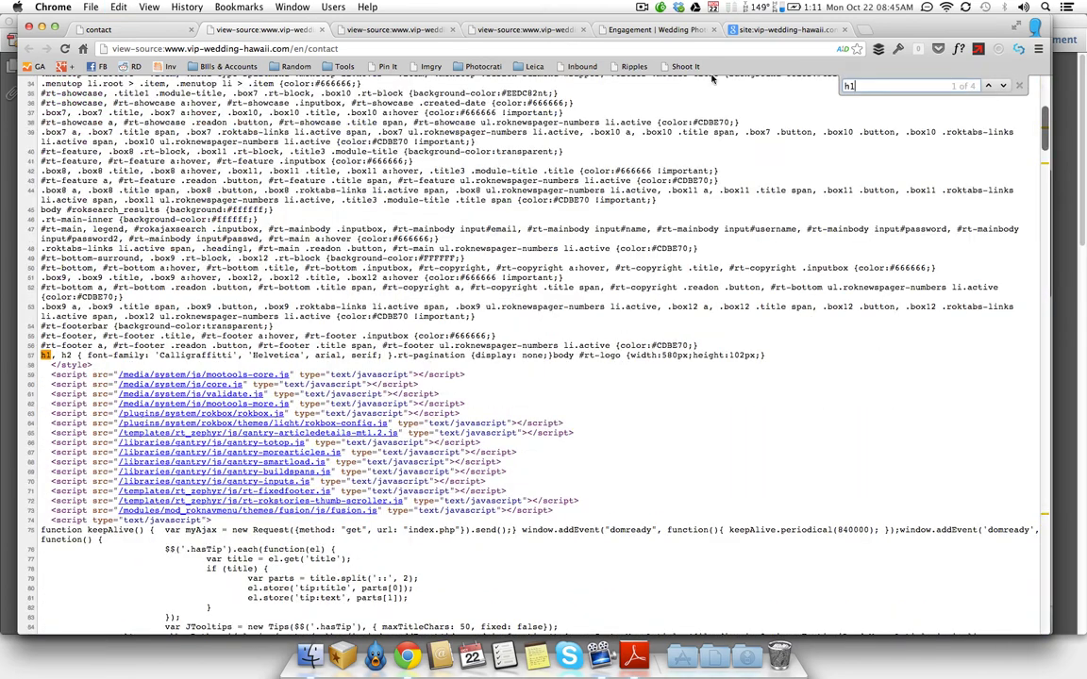
Step: Go through the "h1" matches in the contact page's source to the "Directions to my office" heading
left_click(1003, 87)
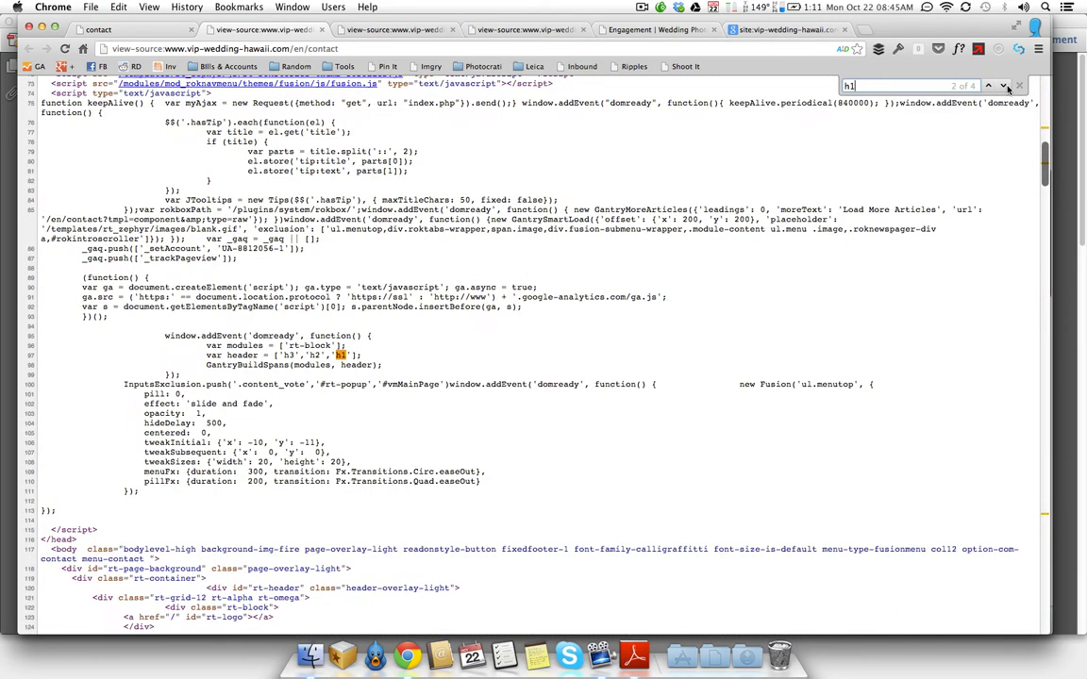
left_click(1004, 87)
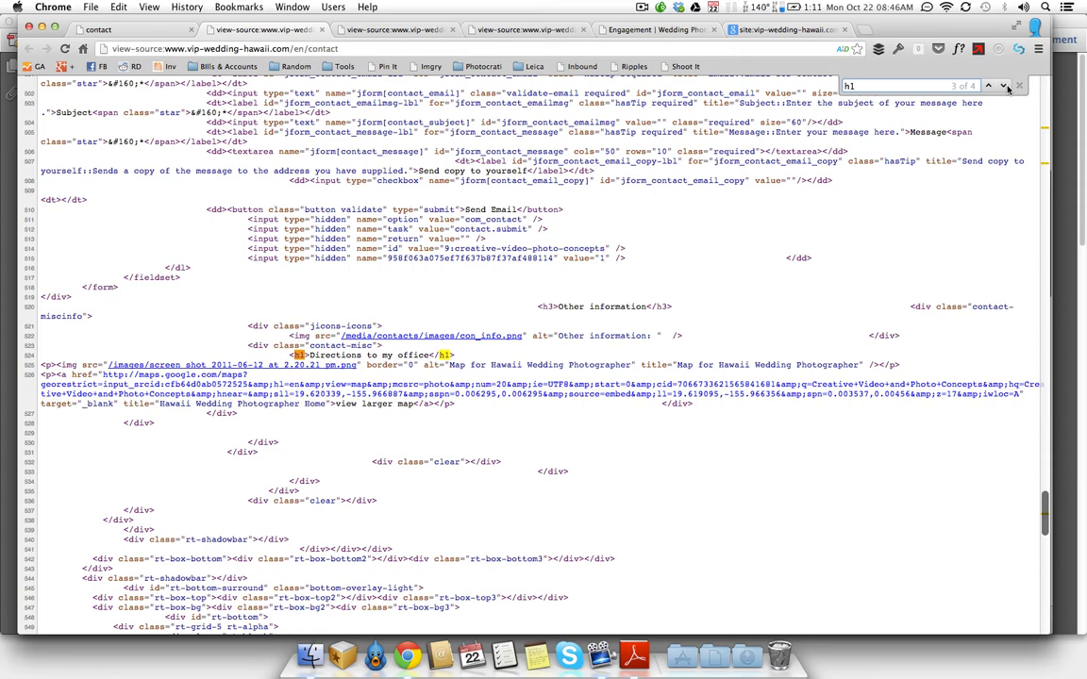
left_click(1004, 87)
left_click(1005, 86)
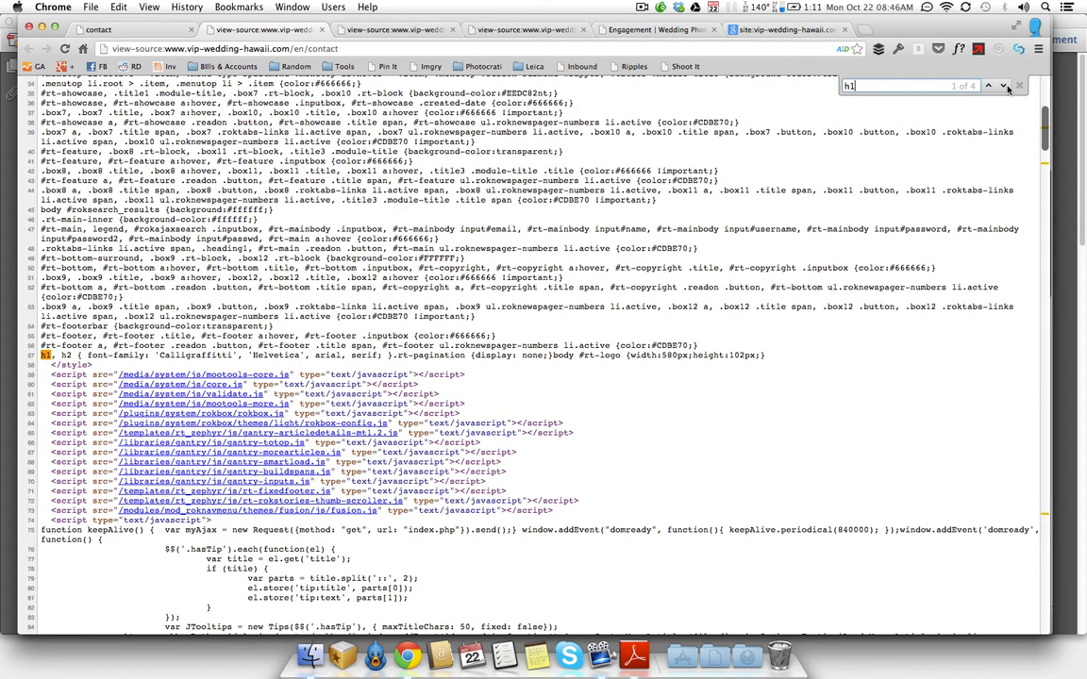
left_click(988, 87)
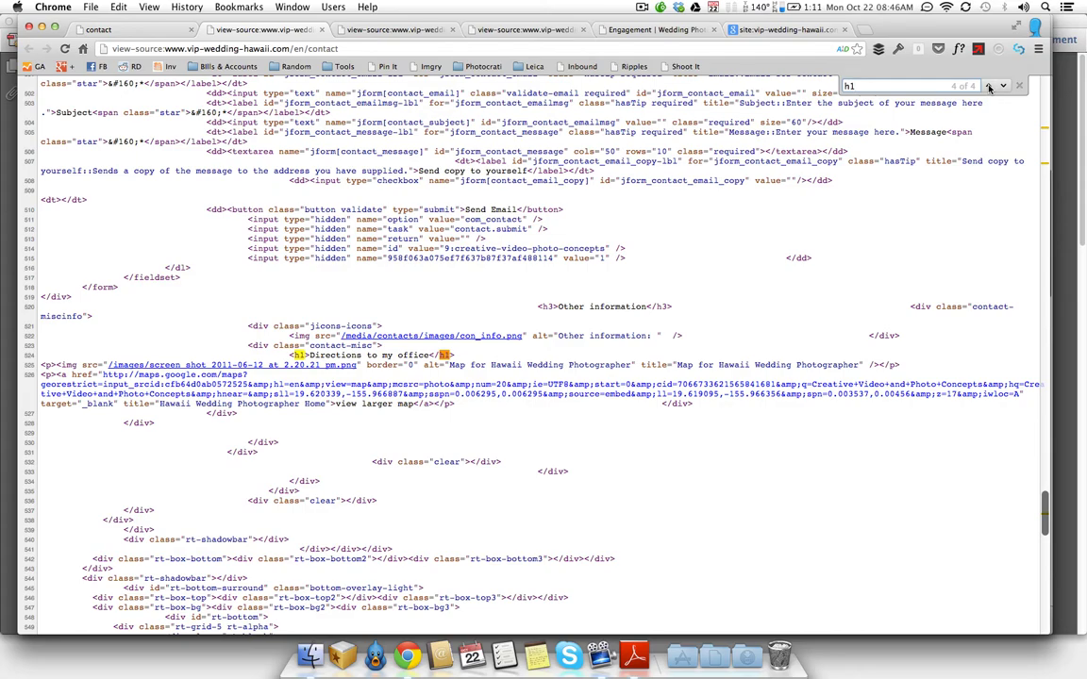
Step: Search the contact page's source for "title" and highlight its title text and meta description
key("BackSpace")
key("BackSpace")
type("title")
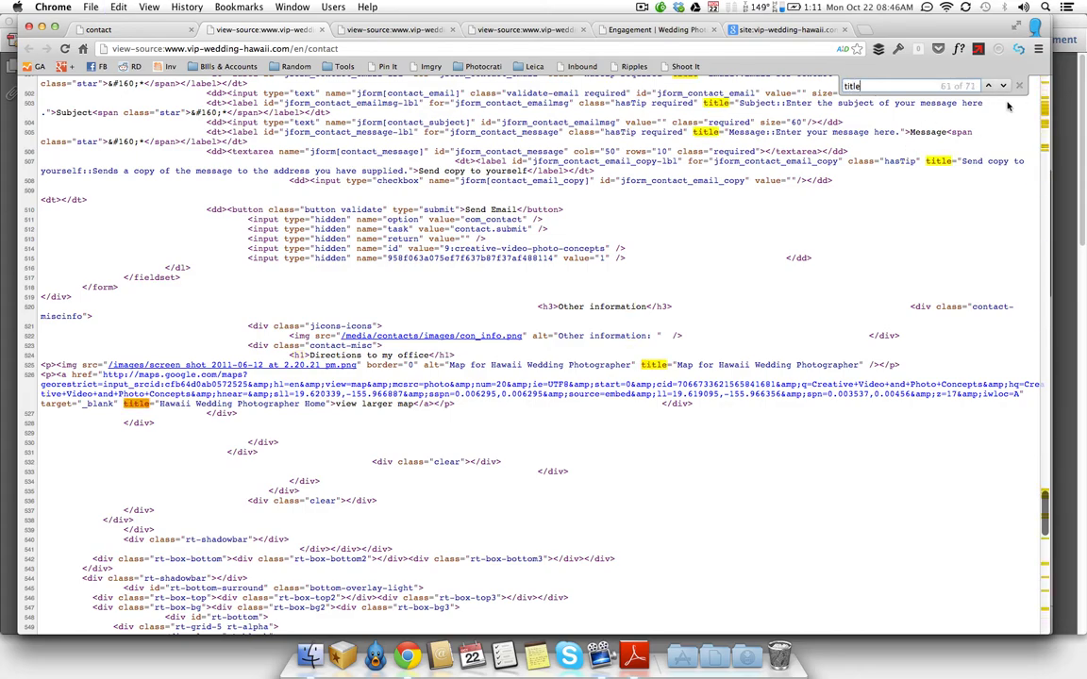
scroll(906, 199, "up", 20)
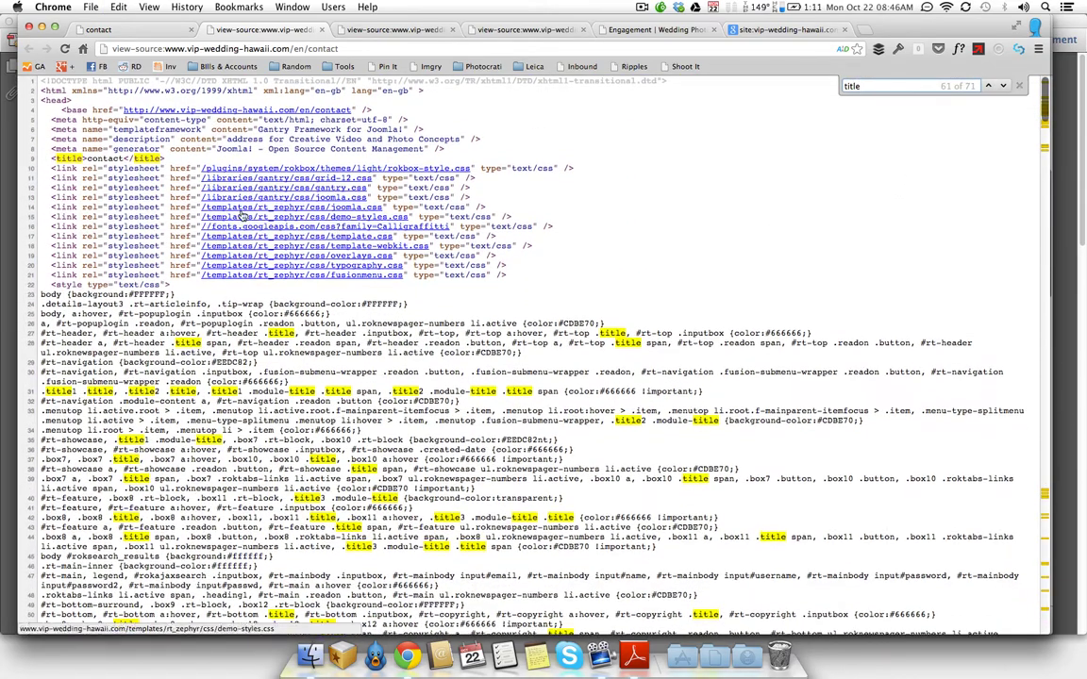
double_click(94, 158)
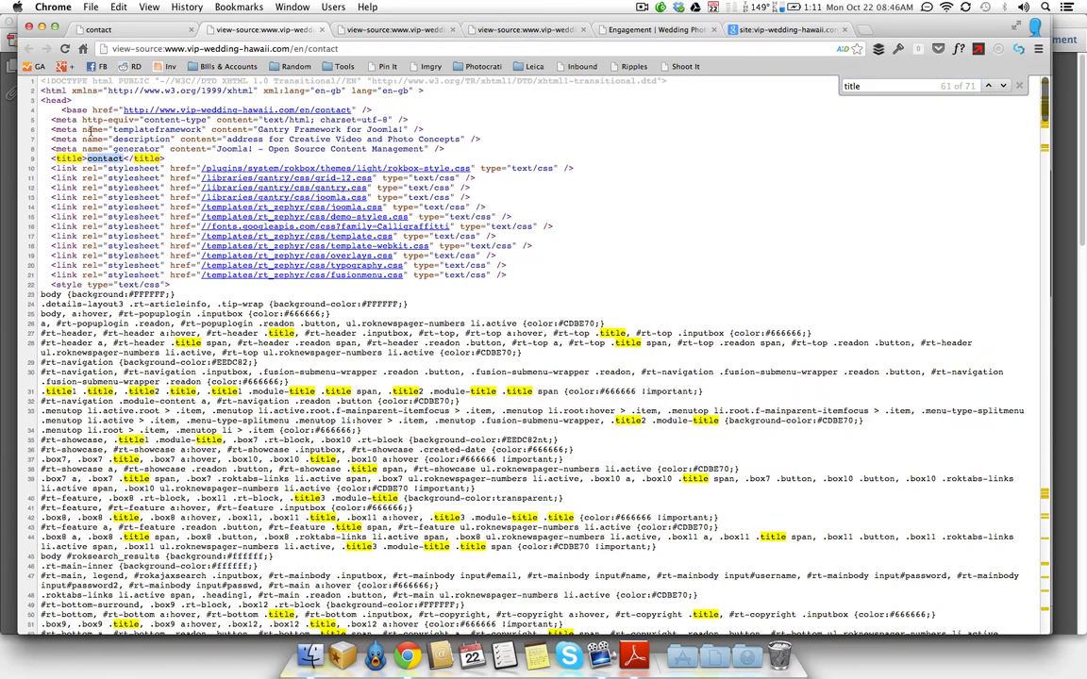
left_click_drag(228, 138, 463, 139)
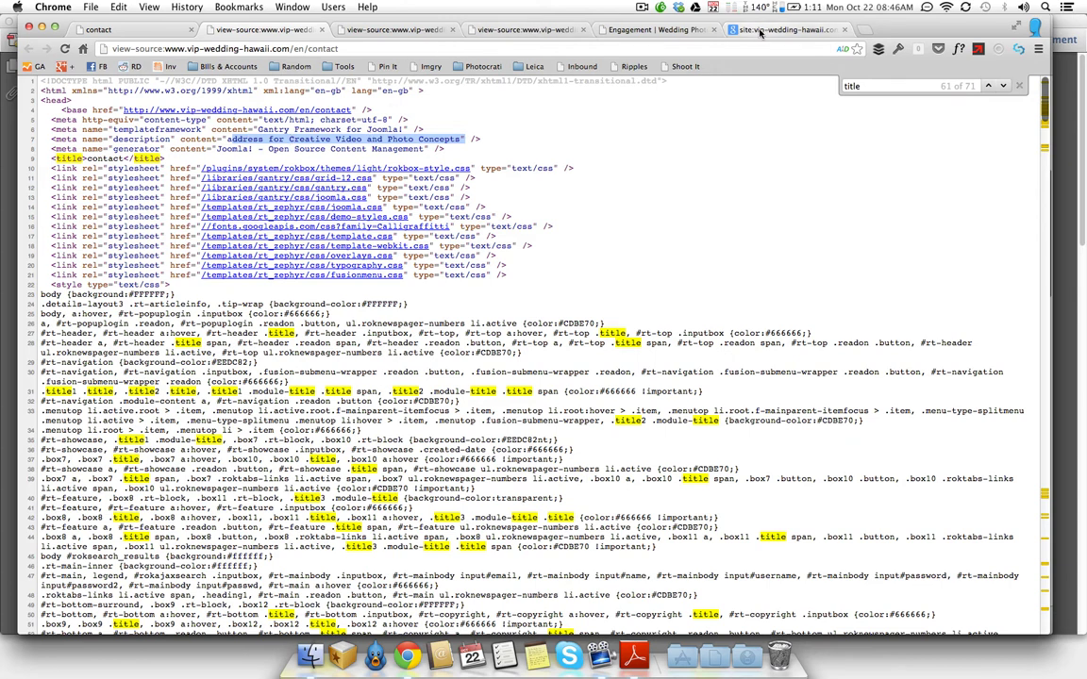
Step: Consult the Alt Tags checklist item in Adobe Reader, and return to the site's home page in Chrome
key("super+Tab")
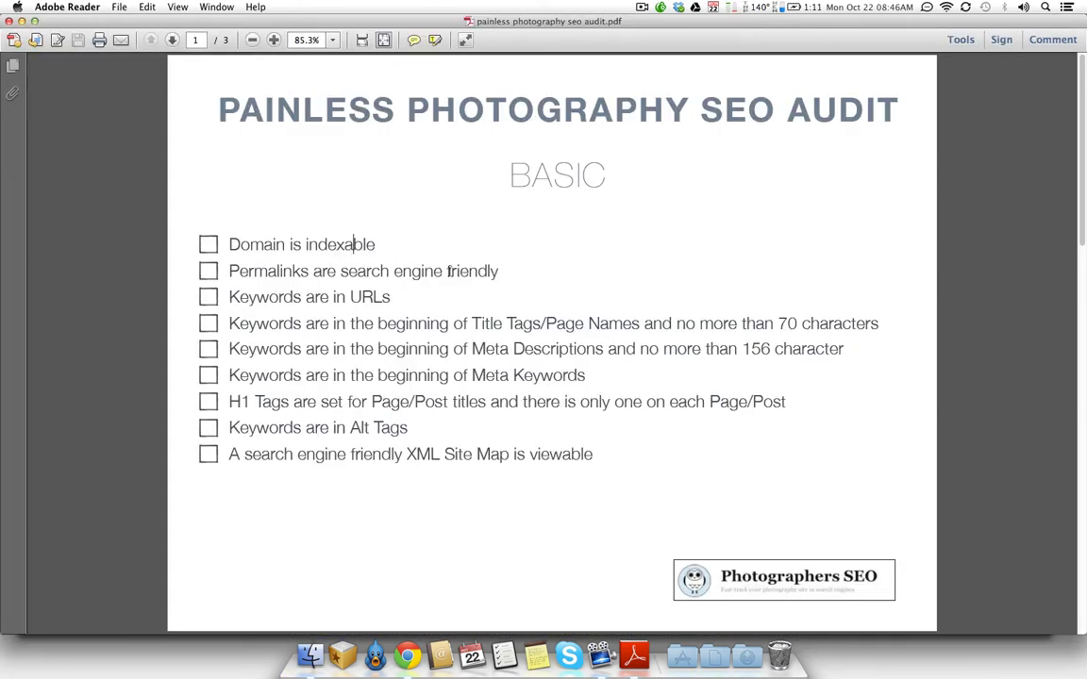
key("super+Tab")
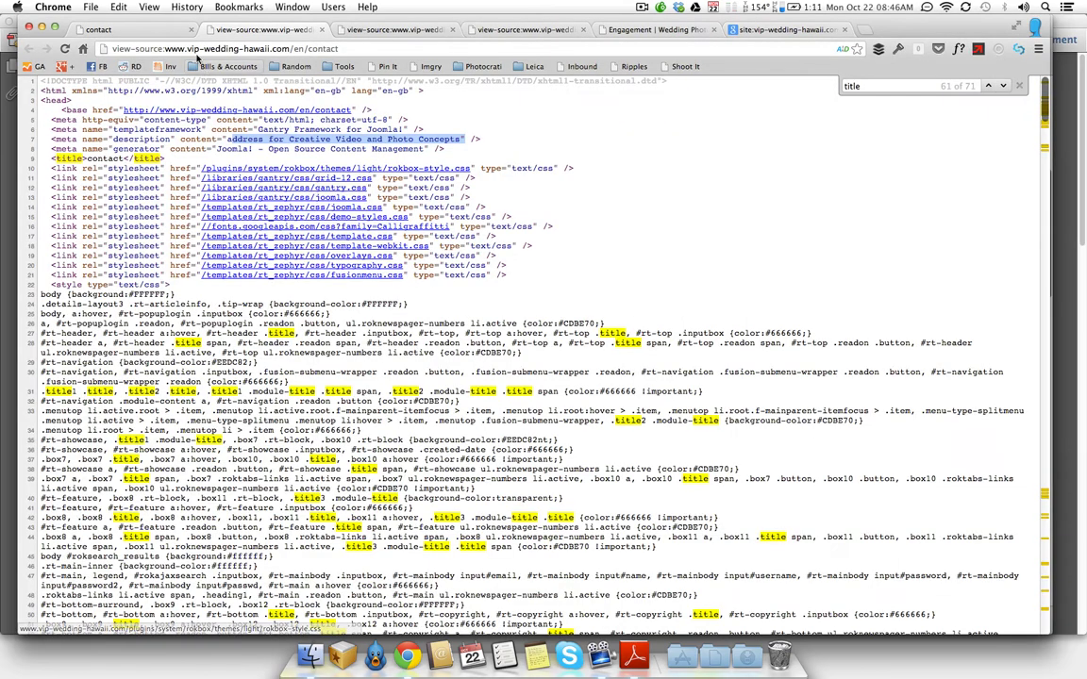
left_click(113, 30)
scroll(387, 339, "down", 5)
scroll(320, 238, "up", 5)
left_click(313, 255)
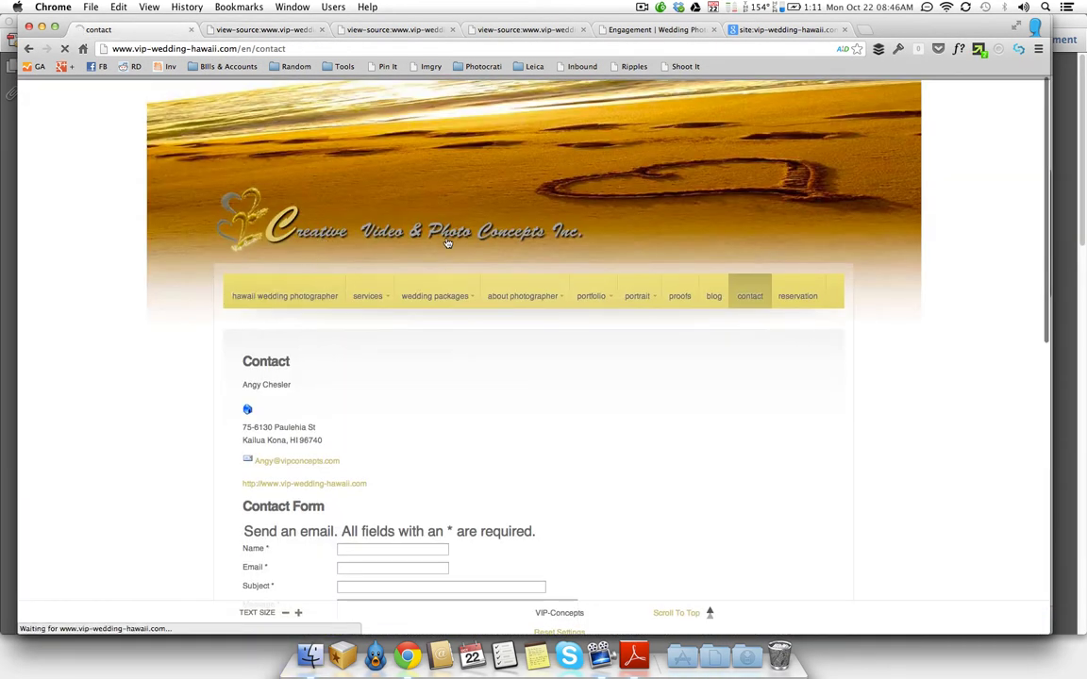
Step: Inspect the home page's large wedding photo in the developer tools and highlight its alt attribute text
scroll(447, 242, "down", 5)
scroll(446, 242, "down", 1)
scroll(430, 252, "up", 3)
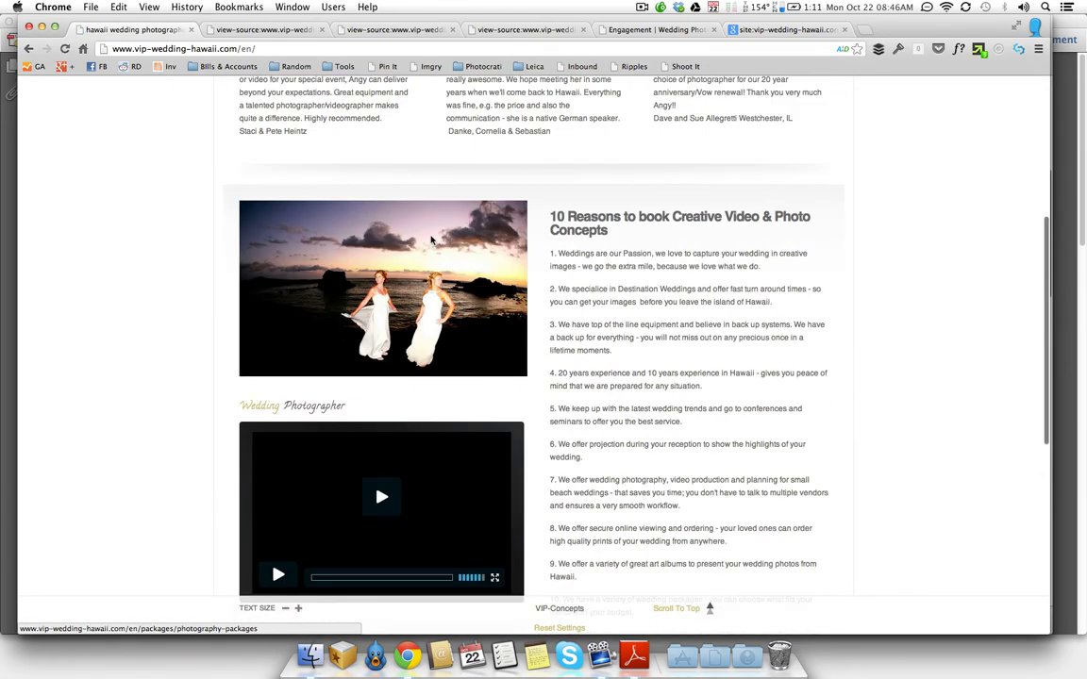
right_click(429, 252)
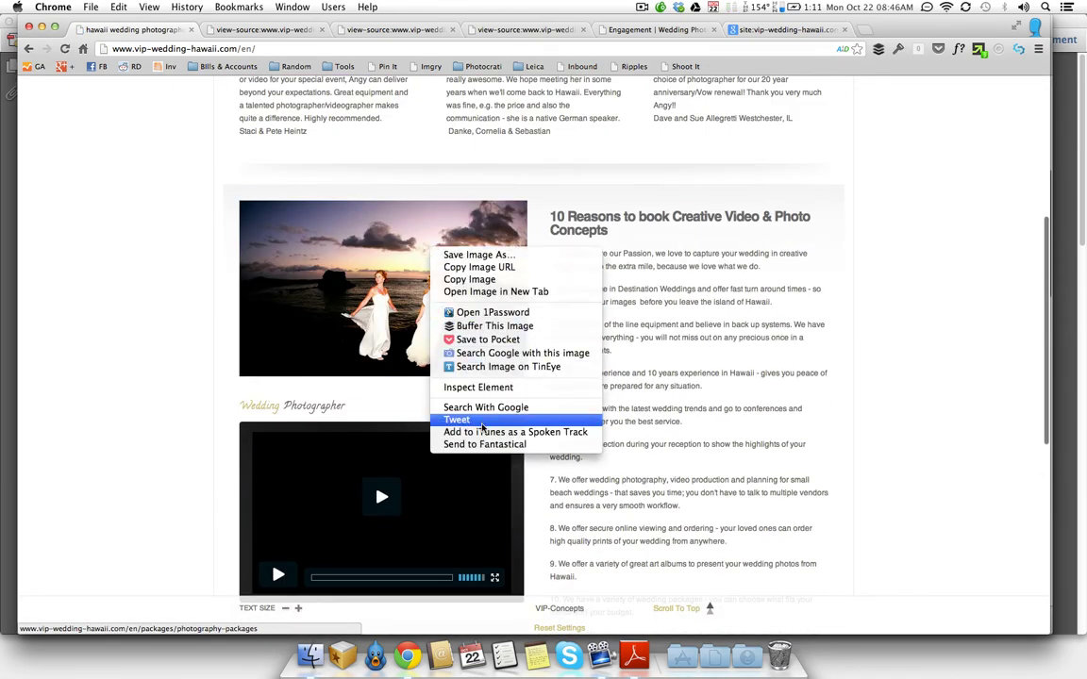
left_click(501, 390)
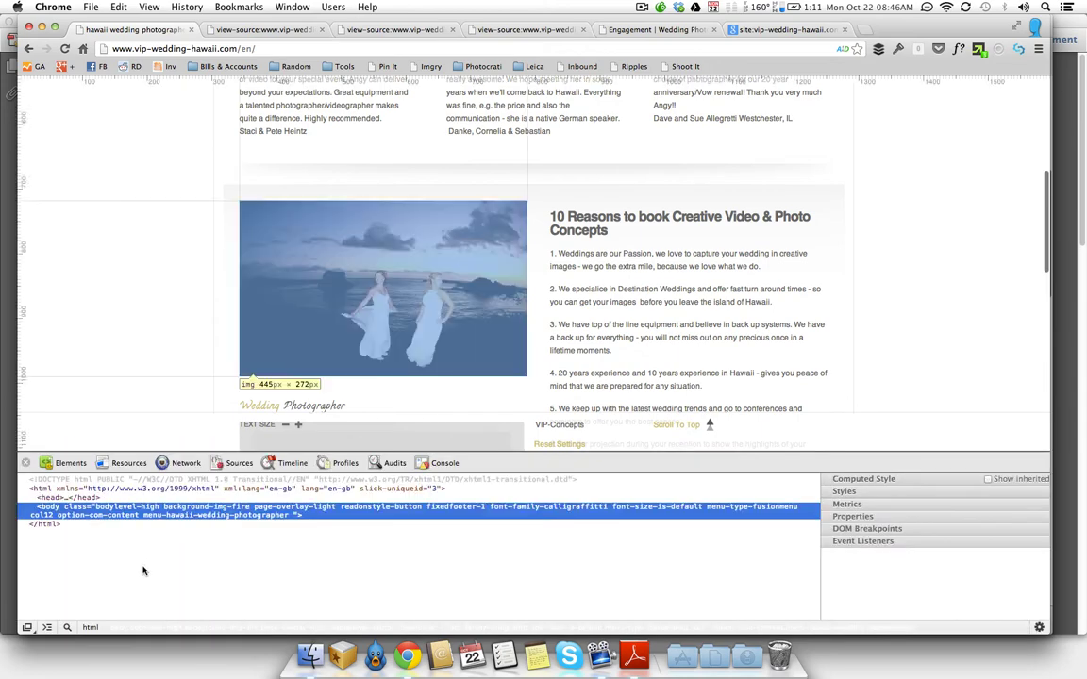
scroll(143, 572, "down", 3)
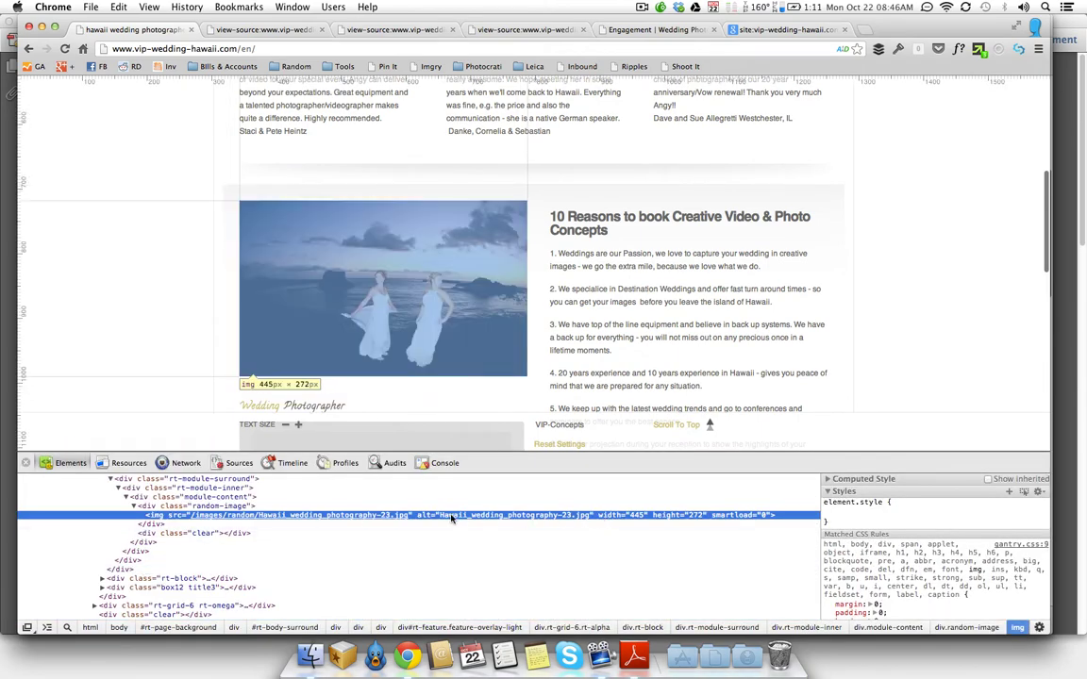
double_click(484, 516)
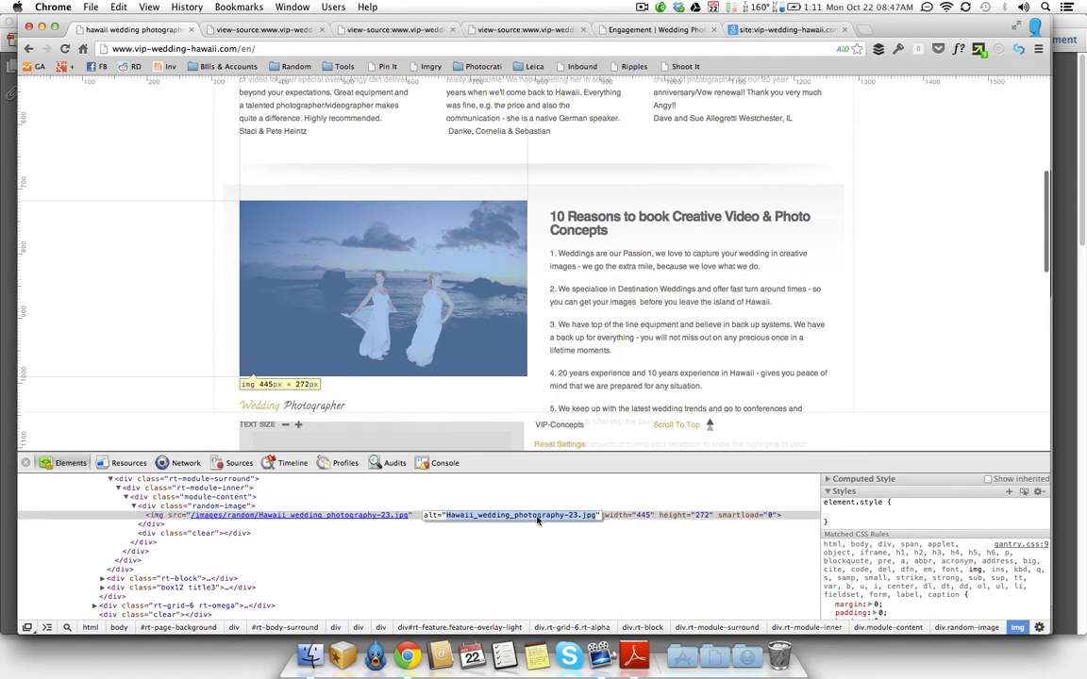
left_click(533, 515)
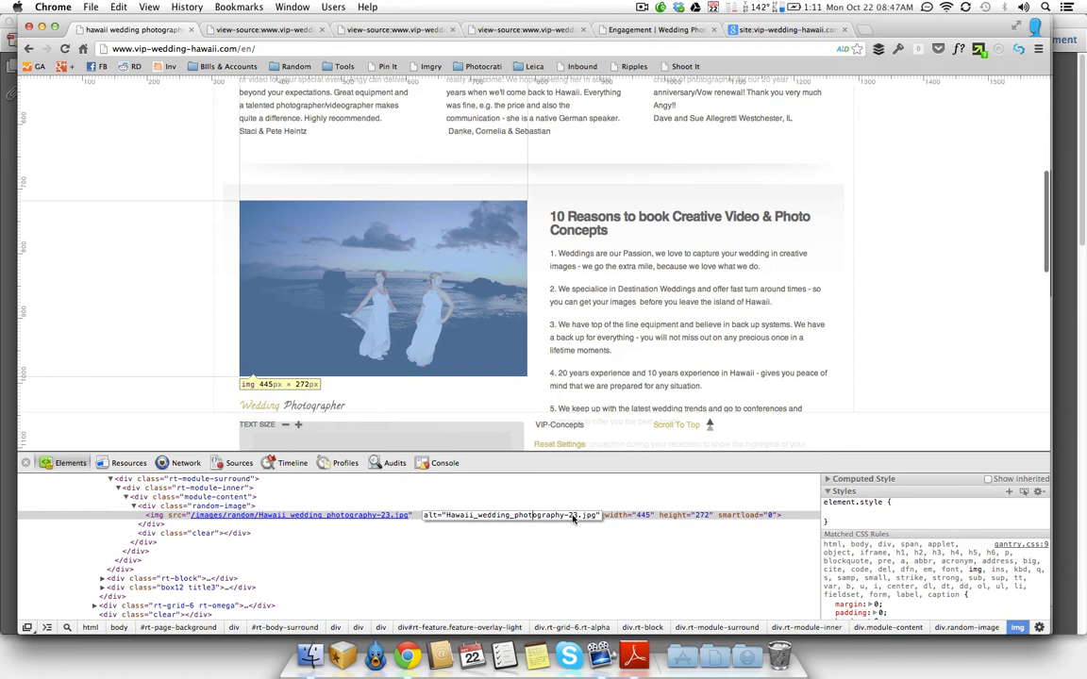
Step: Consult the XML Site Map checklist item in Adobe Reader, and close the developer tools in Chrome
key("super+Tab")
key("super+Tab")
scroll(555, 408, "down", 10)
key("super+Tab")
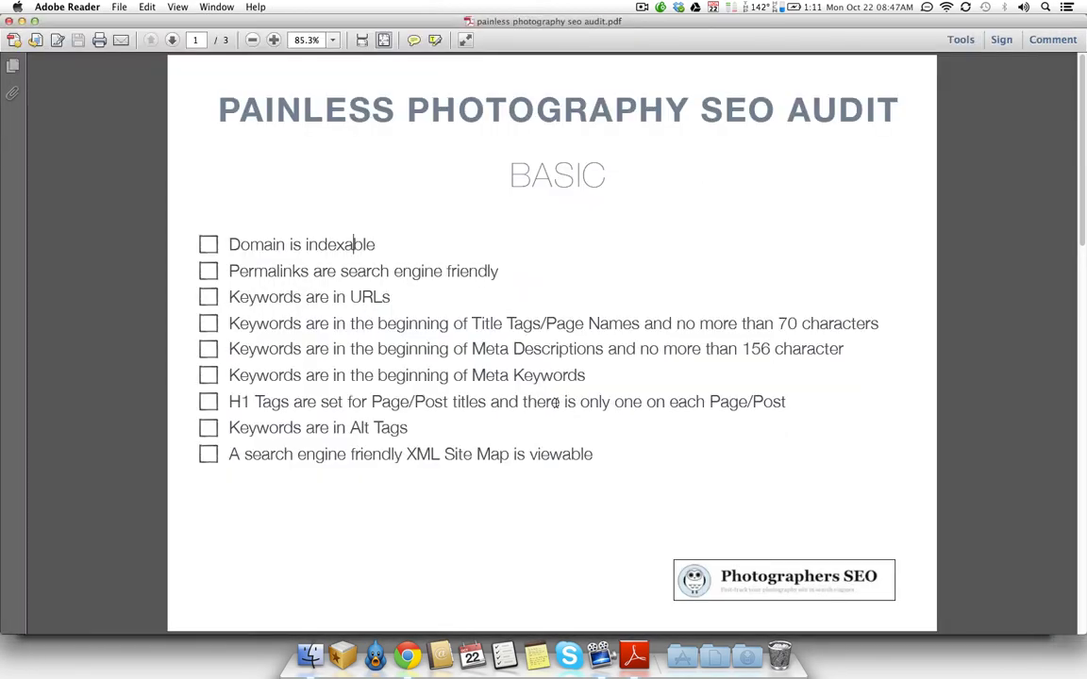
key("super+Tab")
scroll(556, 402, "down", 4)
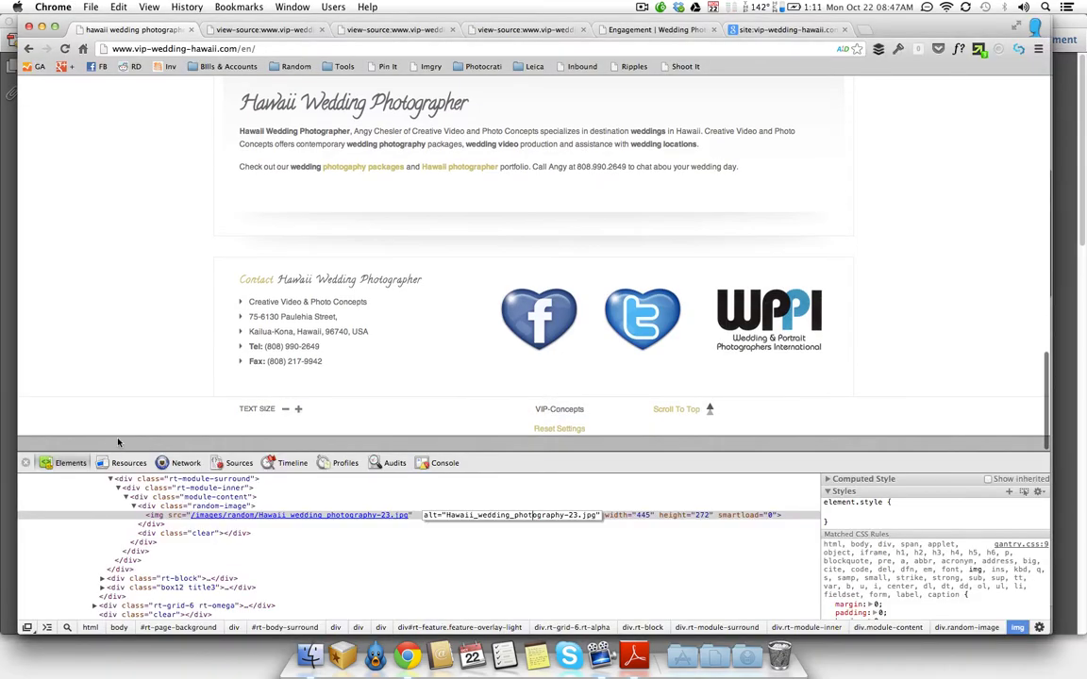
key("super+alt+i")
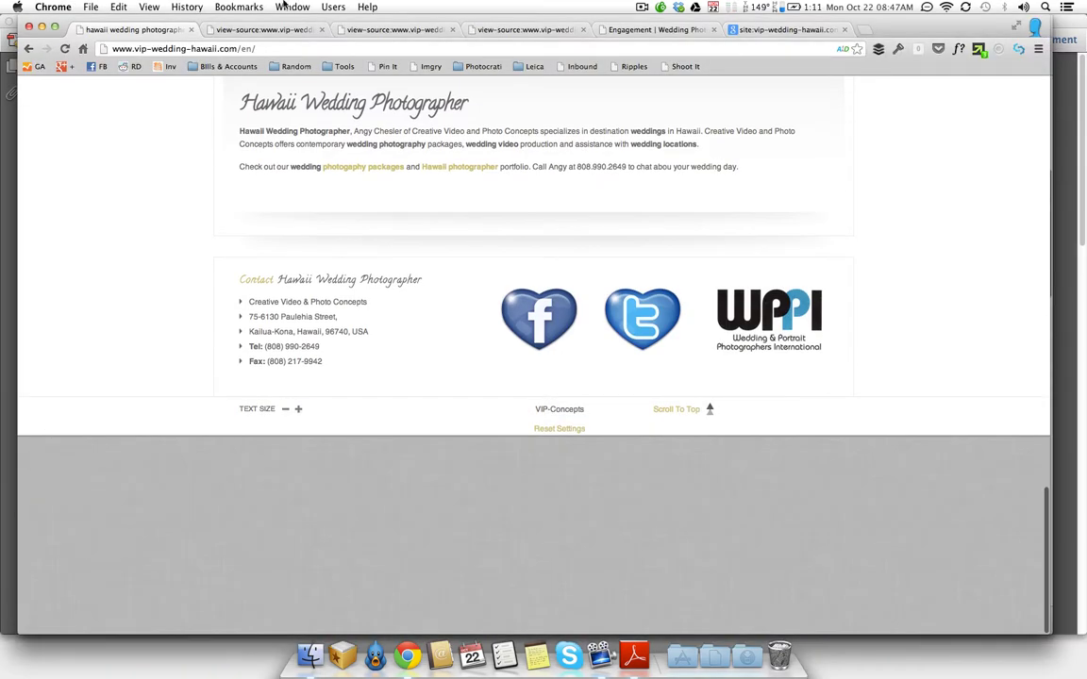
left_click(247, 48)
key("BackSpace")
key("BackSpace")
key("BackSpace")
type("robots.txt")
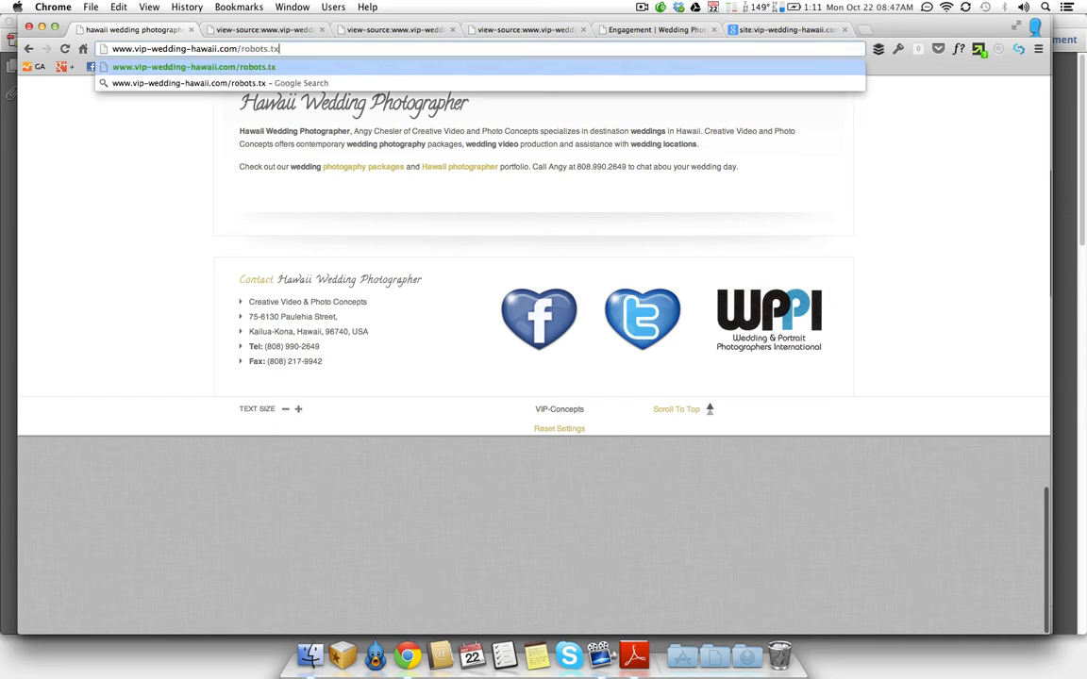
key("Return")
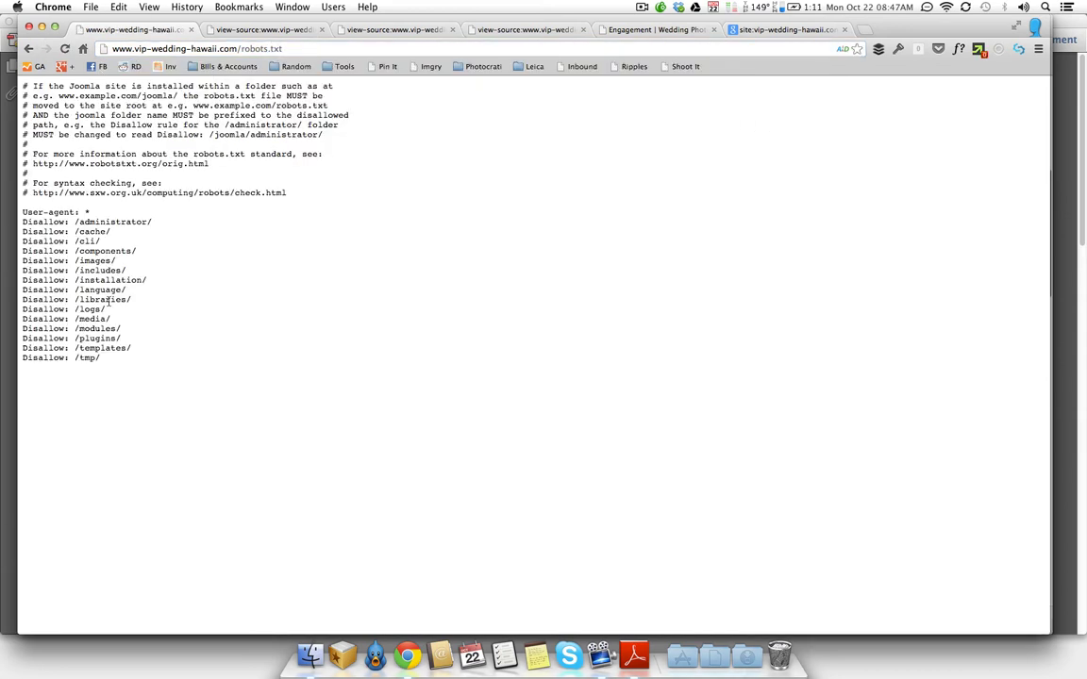
left_click(29, 49)
left_click(240, 49)
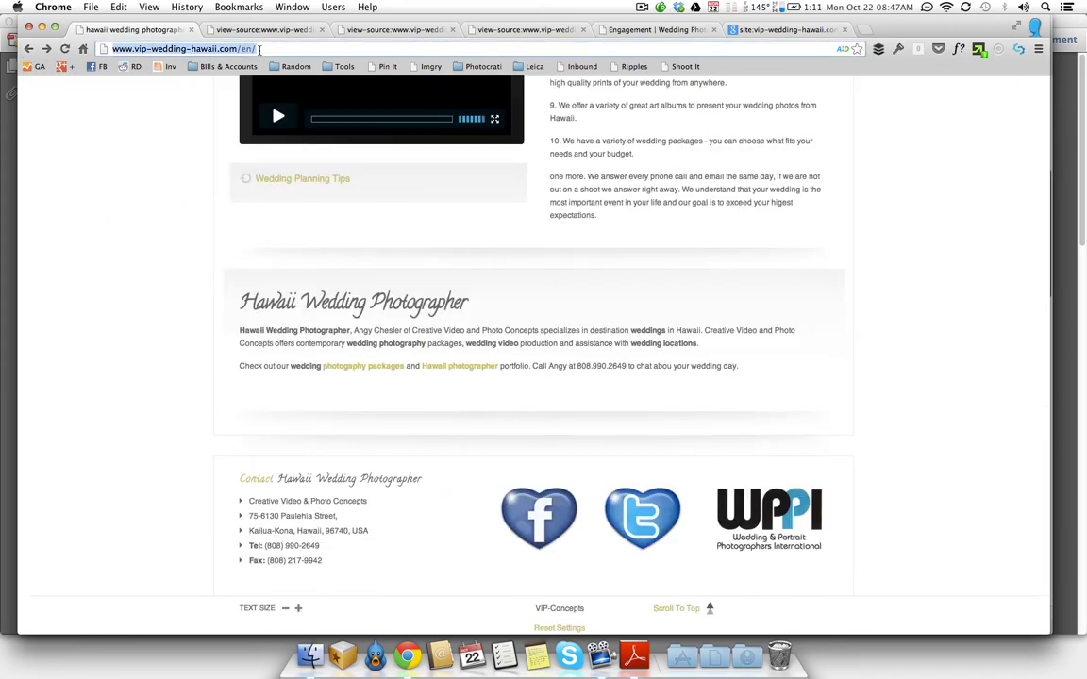
key("Right")
type("sitemap.xml")
key("Return")
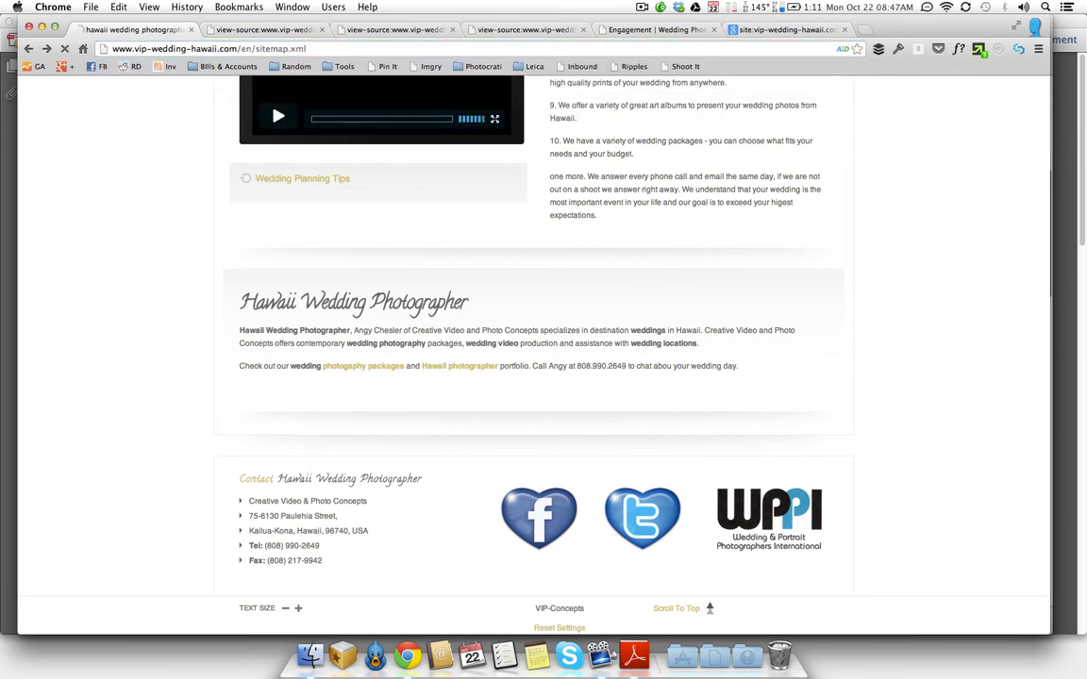
left_click(28, 49)
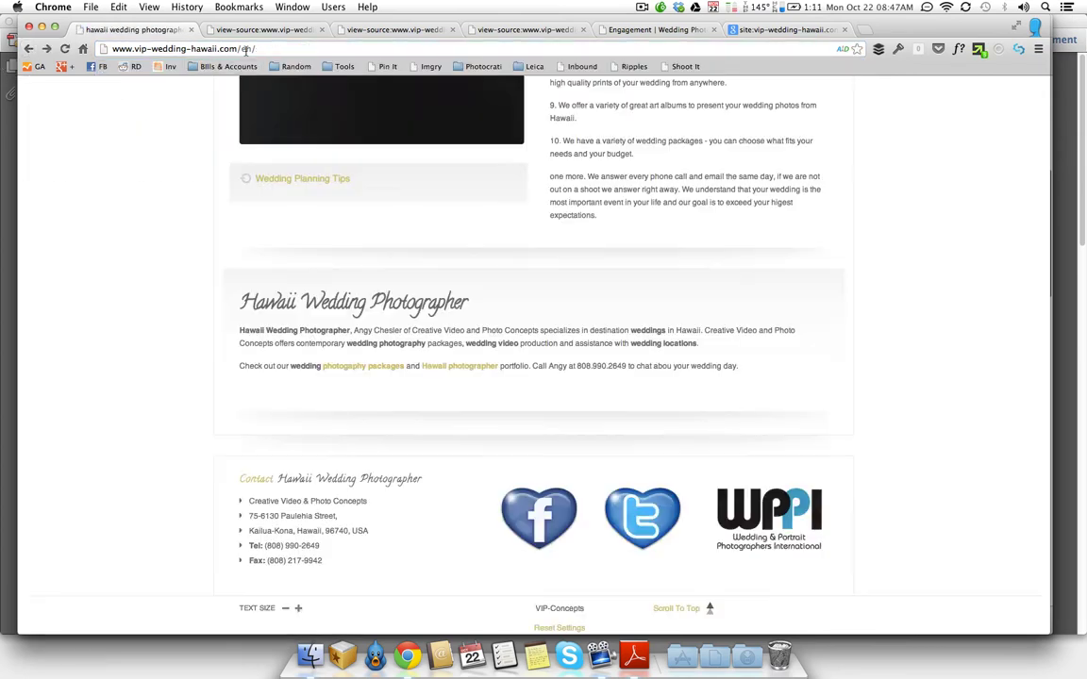
left_click(259, 49)
key("Right")
key("BackSpace")
key("BackSpace")
key("BackSpace")
type("sitem")
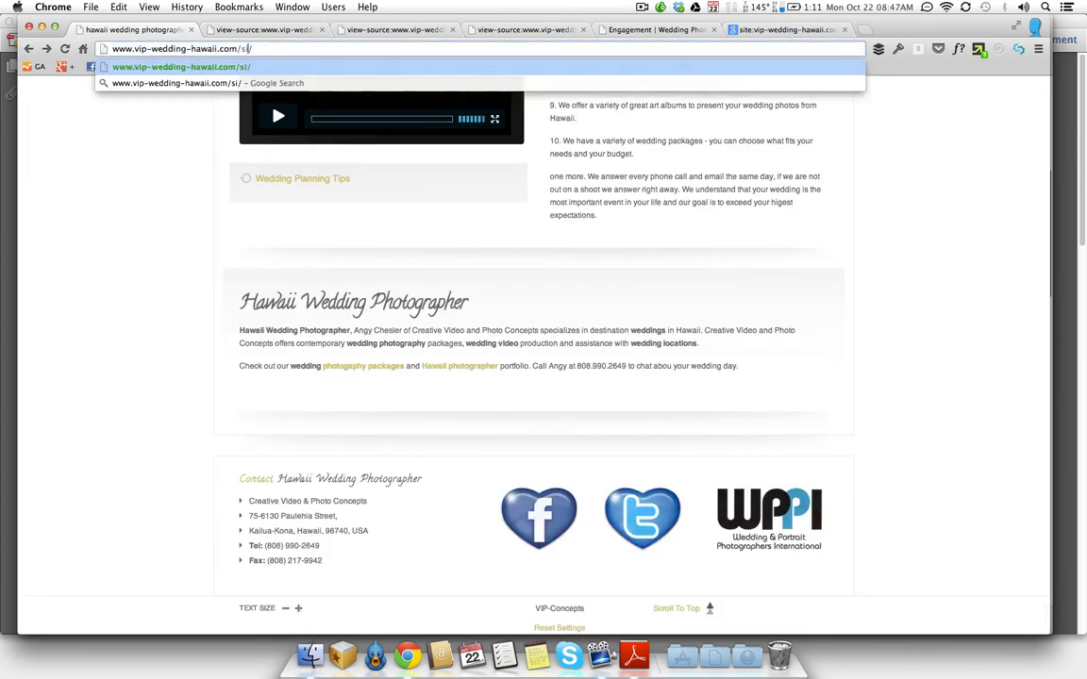
type("ap.xml")
key("Return")
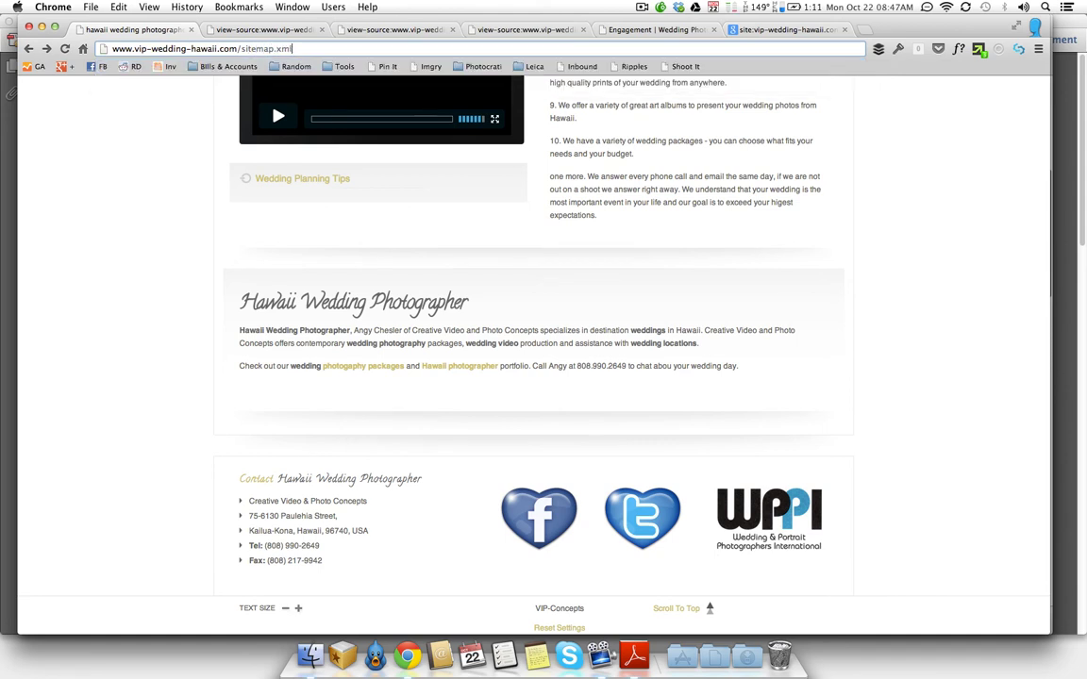
left_click(31, 49)
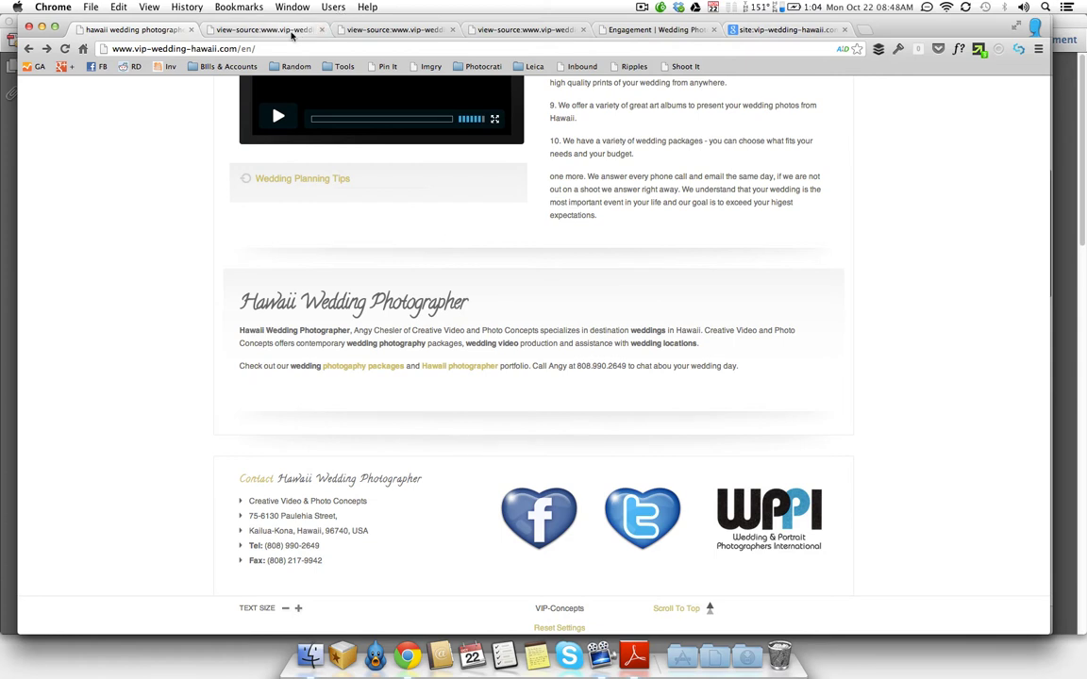
key("super+Tab")
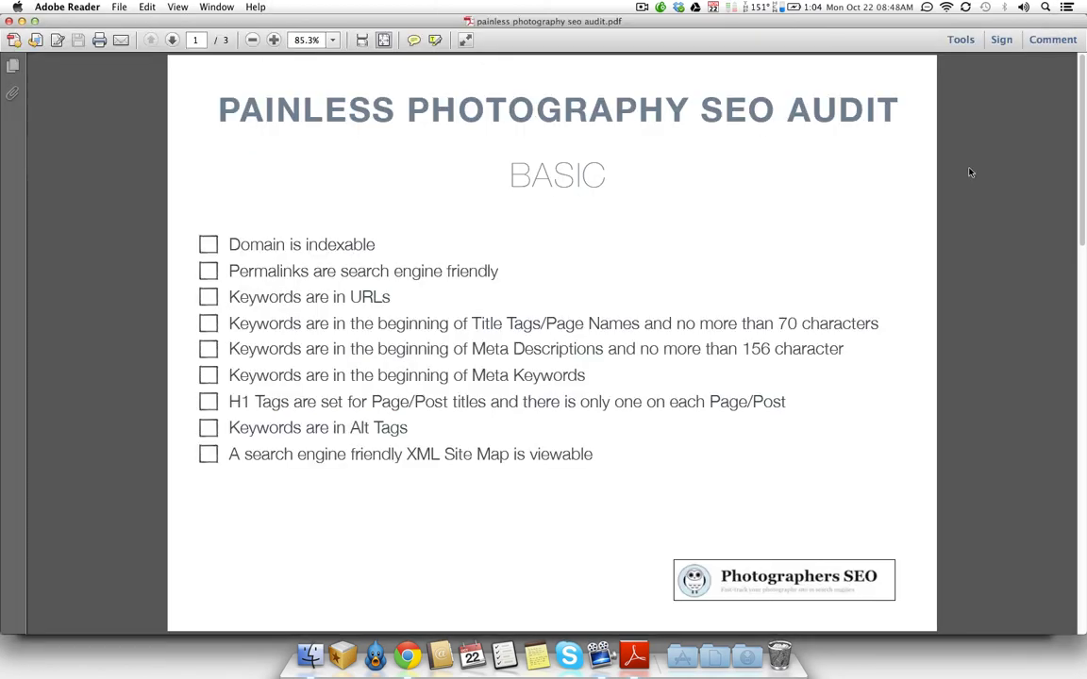
Step: Go to the Advanced page of the Painless Photography SEO Audit checklist
key("Right")
key("Right")
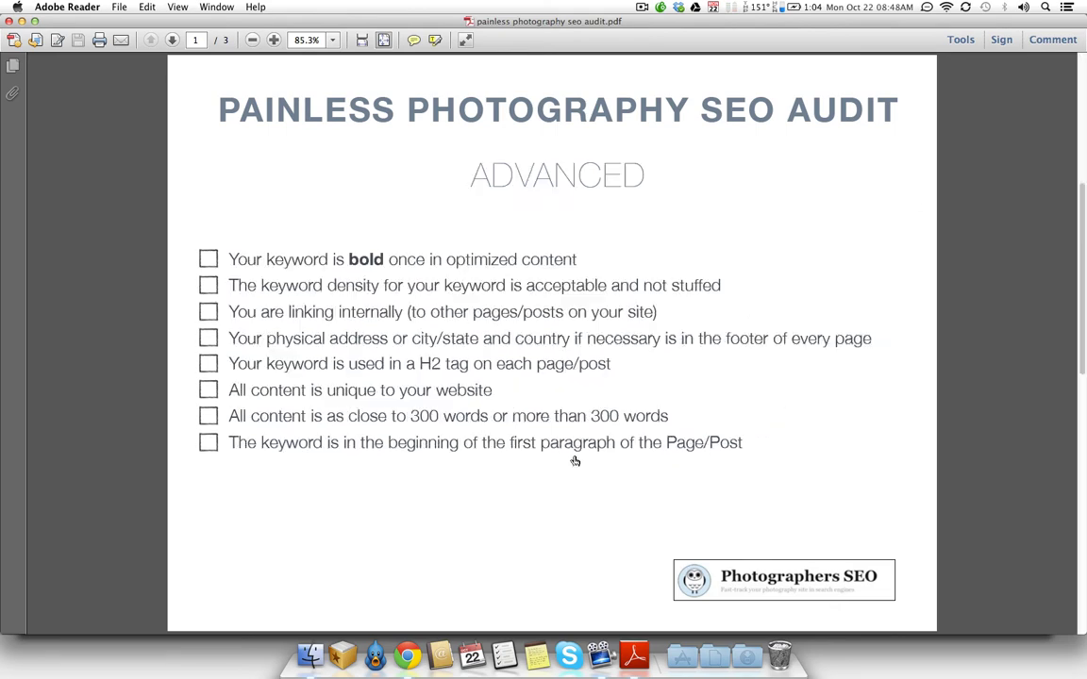
key("Left")
Step: Switch to Chrome and check the bolded keywords in the home page's Hawaii Wedding Photographer paragraph
key("super+Tab")
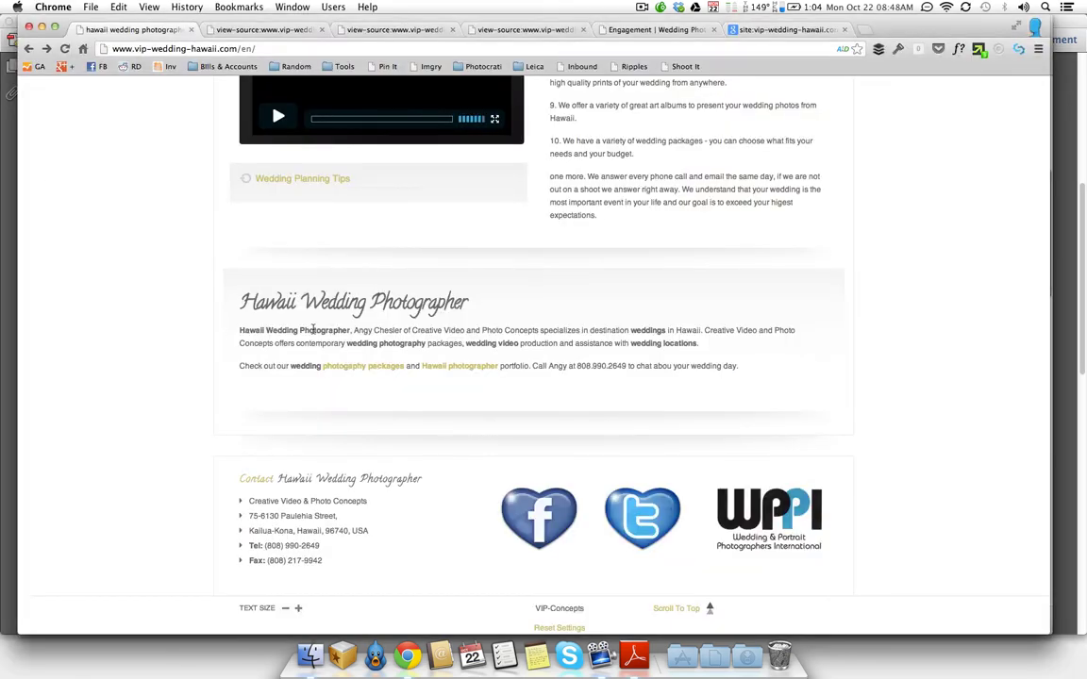
left_click_drag(312, 329, 266, 329)
left_click(362, 343)
left_click_drag(363, 343, 514, 345)
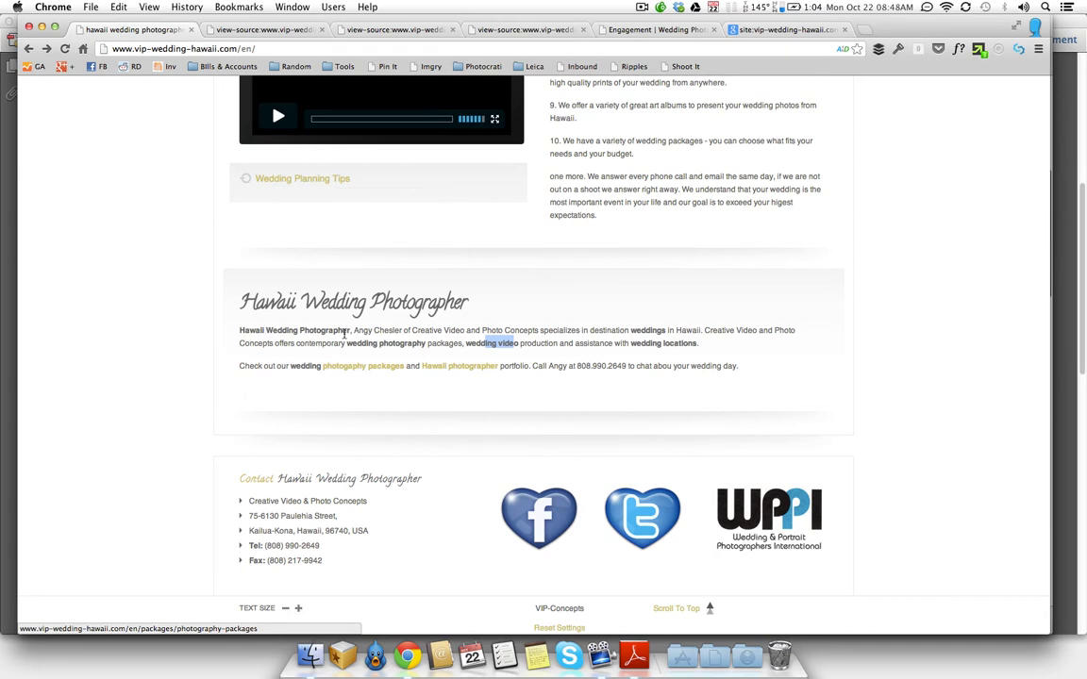
Step: Consult the keyword density item in the Adobe Reader checklist, and look over the home page text in Chrome for it
key("super+Tab")
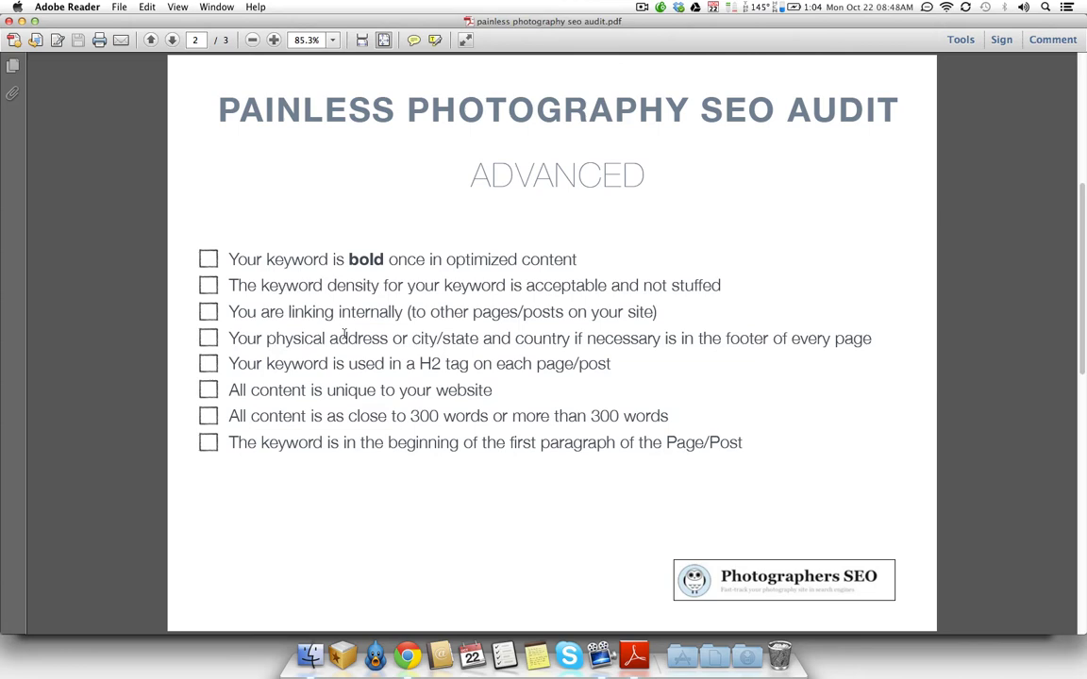
key("super+Tab")
scroll(355, 313, "up", 5)
scroll(355, 313, "up", 3)
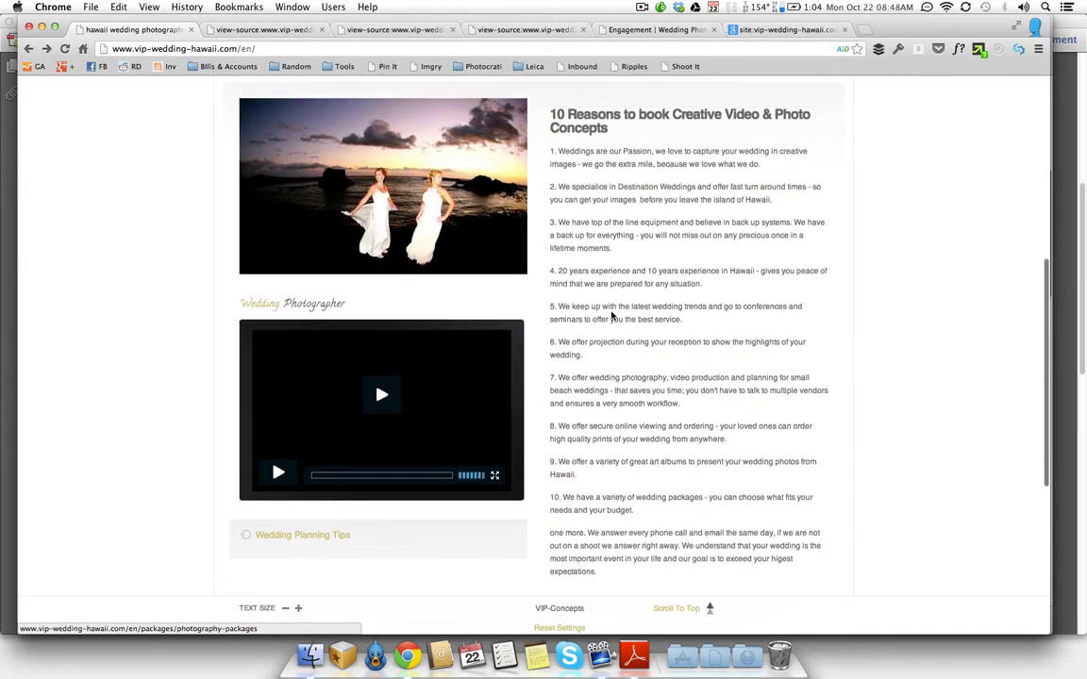
scroll(611, 316, "up", 5)
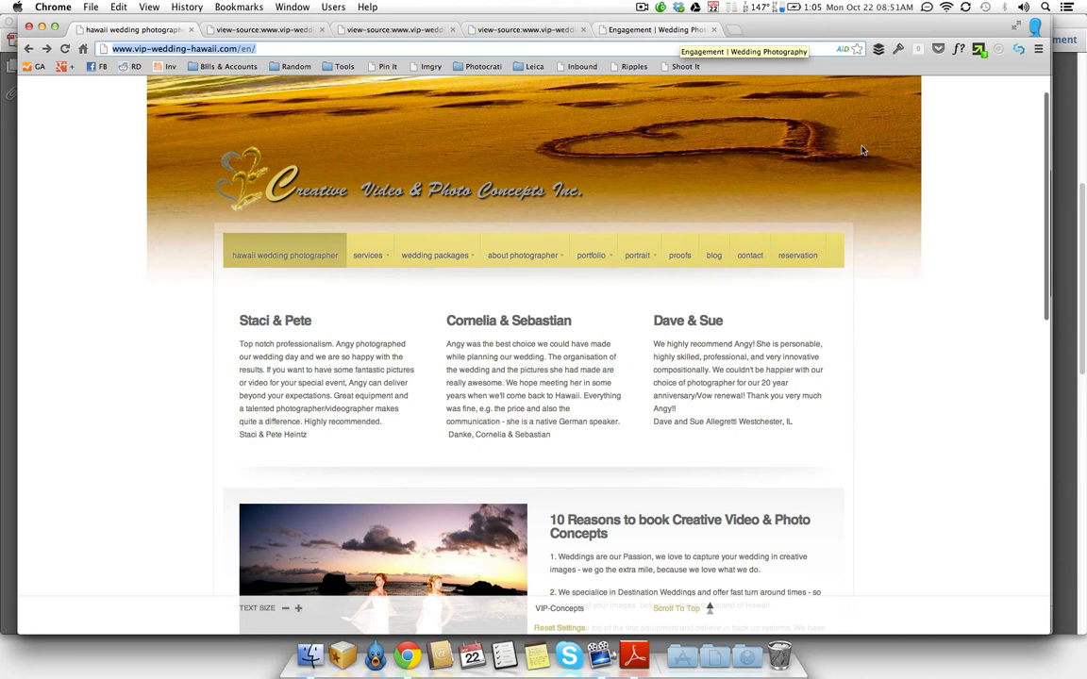
scroll(981, 277, "down", 3)
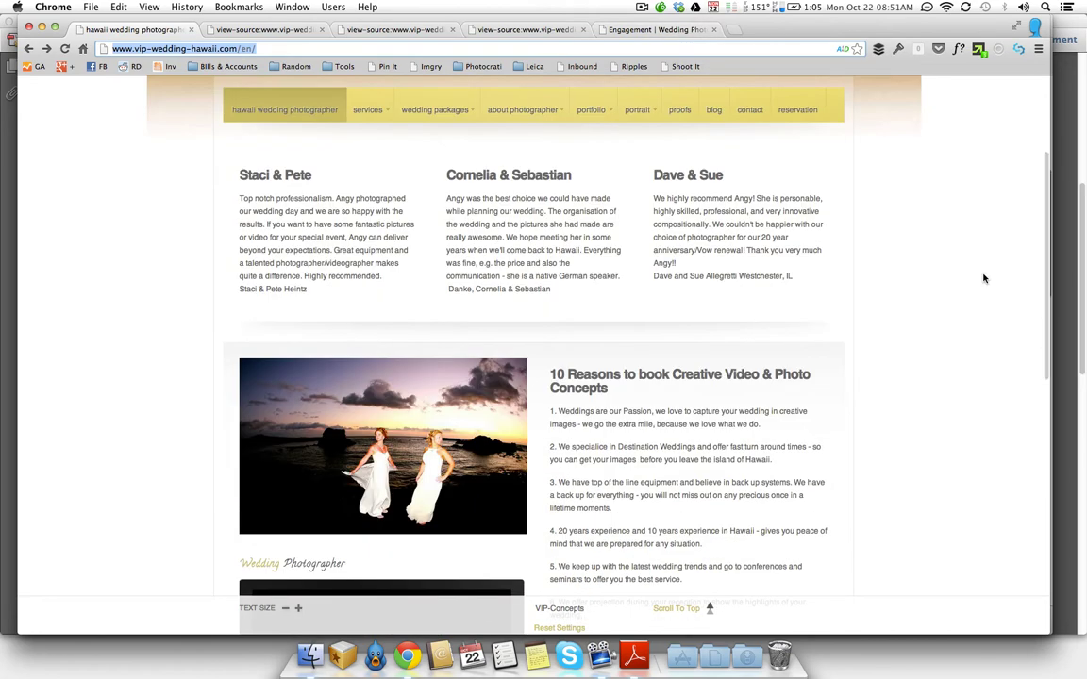
Step: Search the home page for "hawaii wedding photographer" and check where the phrase is used
key("ctrl+f")
type("hawa")
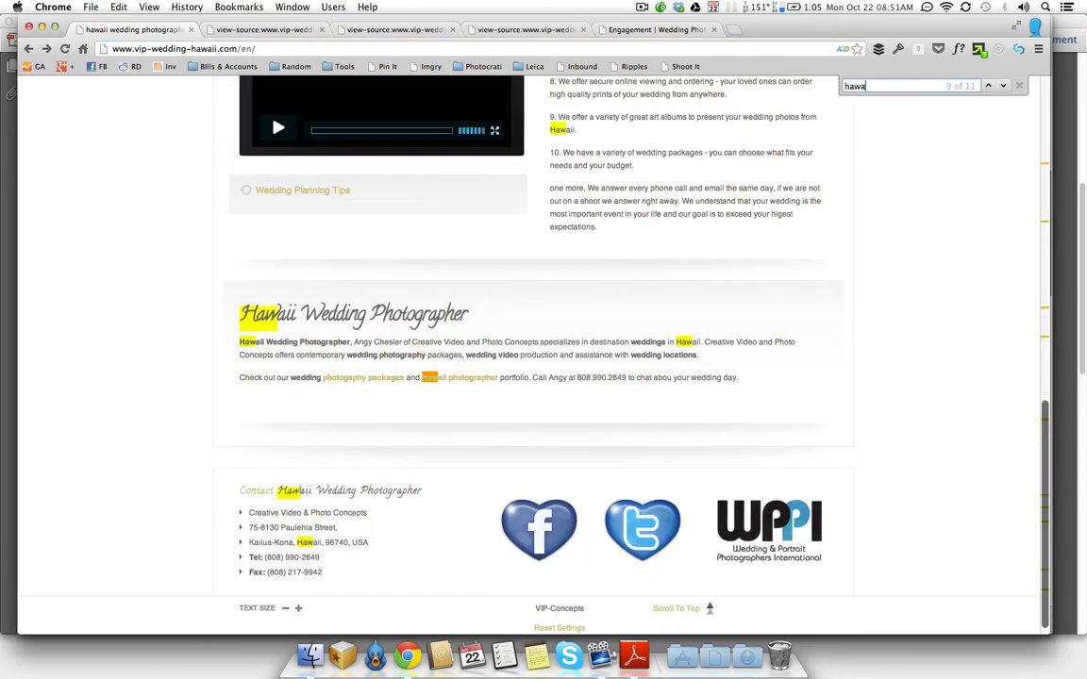
type("ii we")
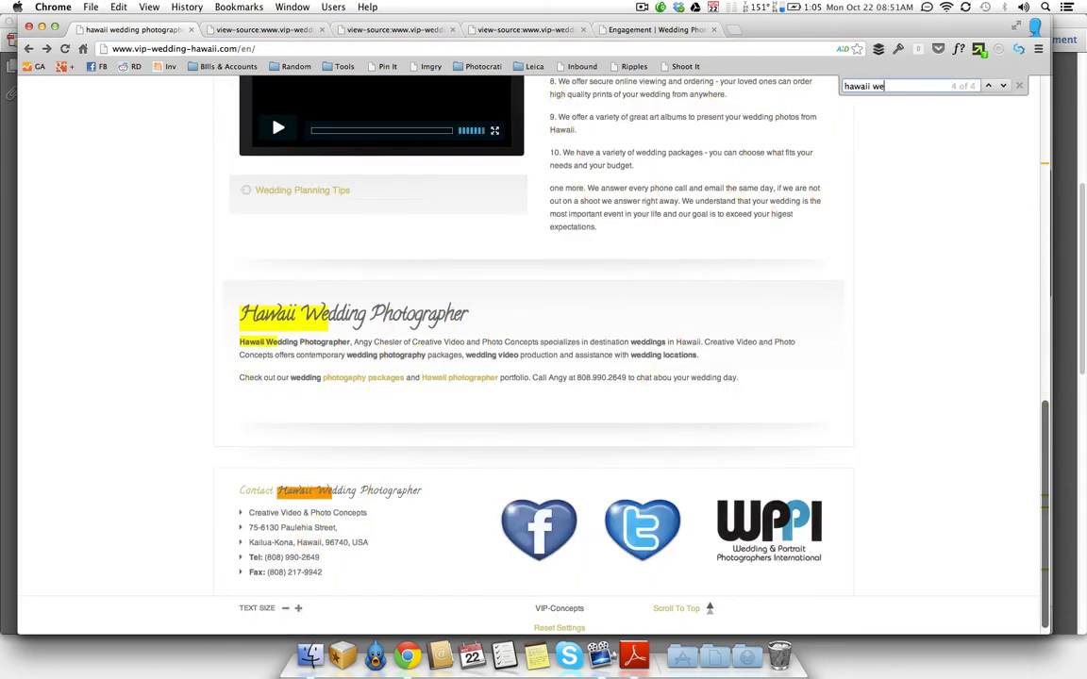
type("dding photographer")
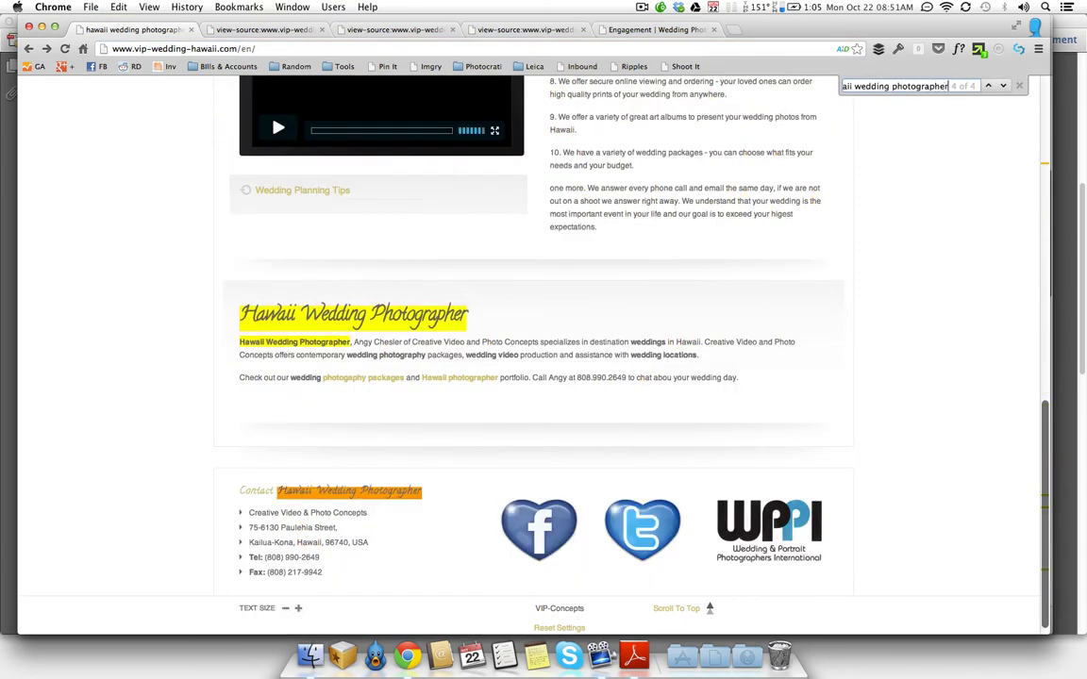
scroll(547, 346, "up", 15)
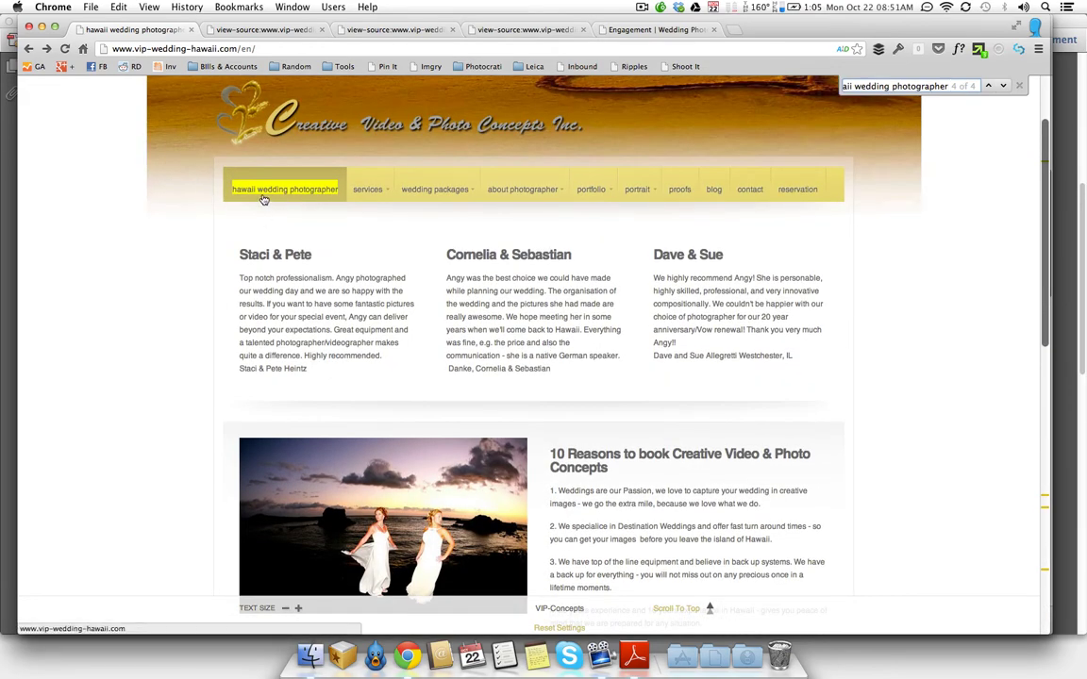
scroll(436, 346, "down", 15)
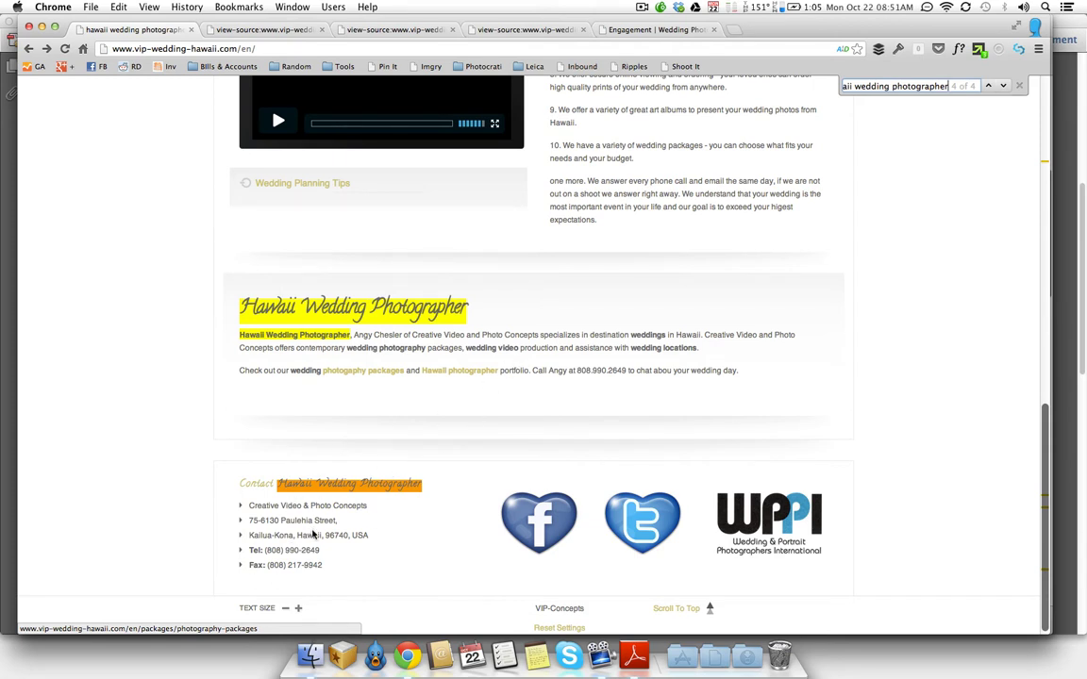
Step: Review the home page's testimonials and "10 Reasons" text for the keyword, and close the page search
scroll(812, 481, "up", 10)
scroll(812, 481, "up", 6)
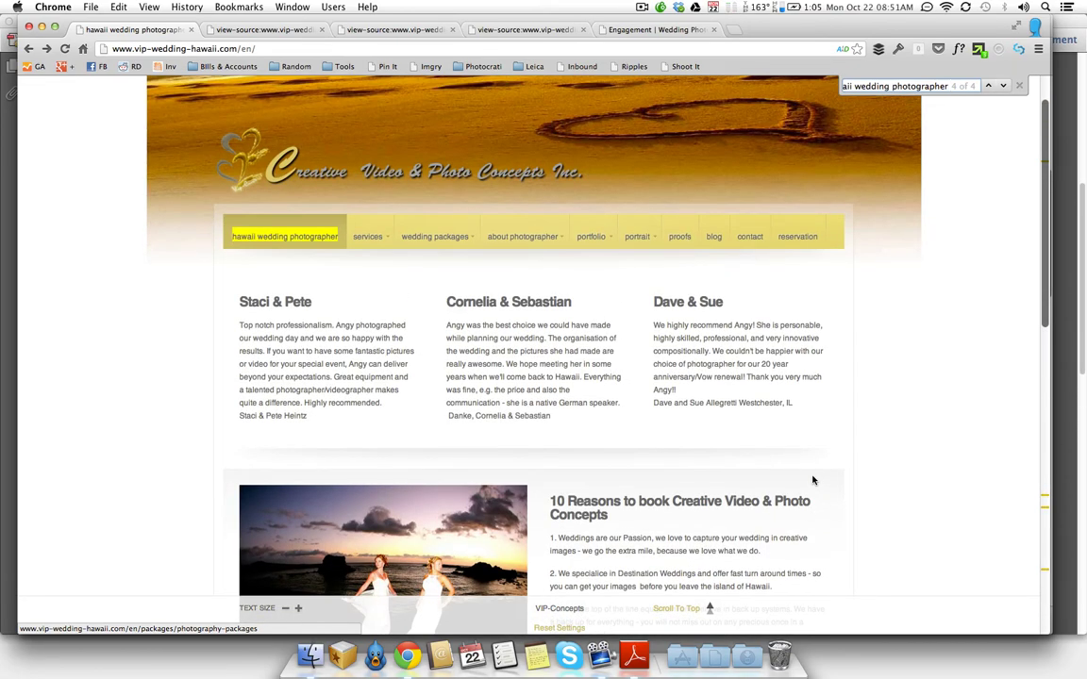
scroll(812, 481, "down", 13)
scroll(812, 479, "up", 5)
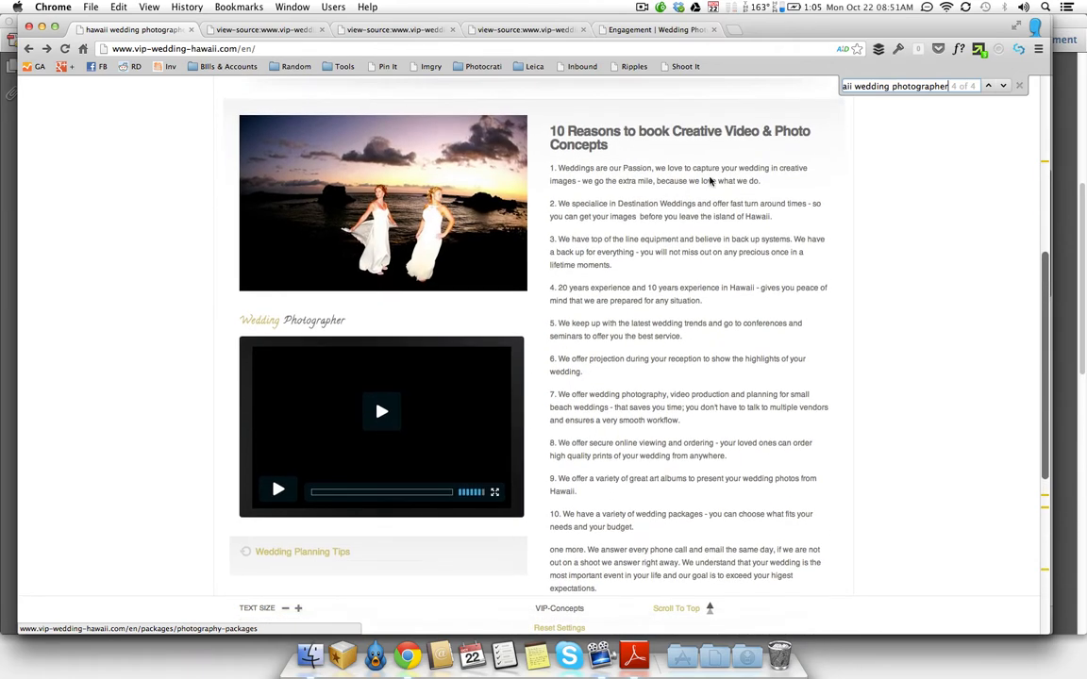
scroll(675, 205, "down", 1)
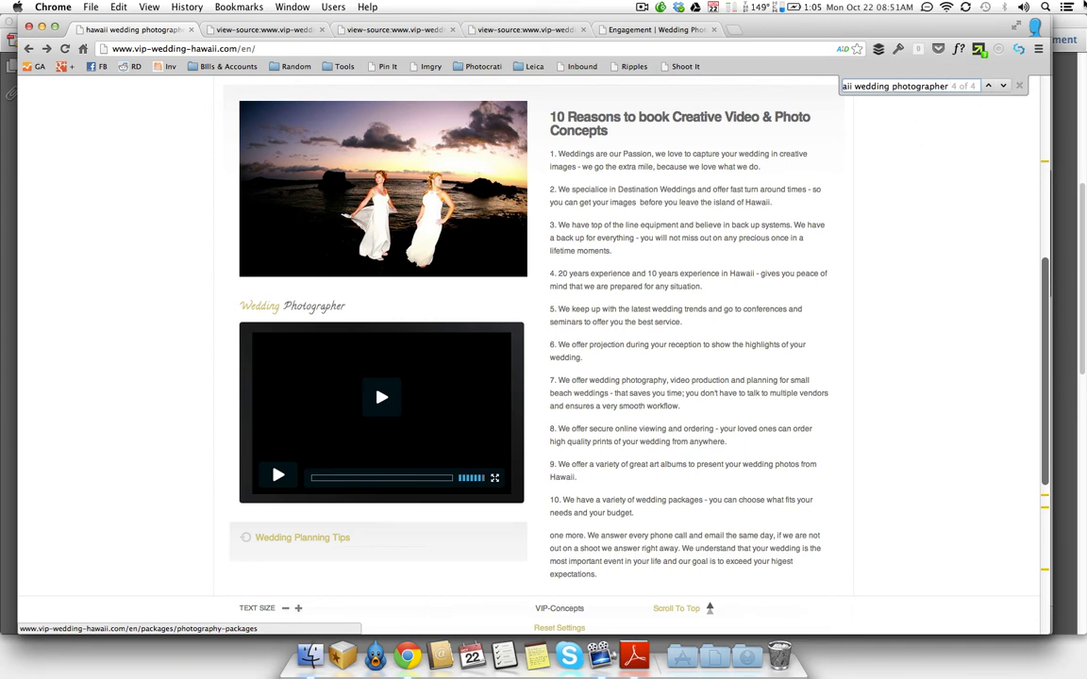
left_click(1020, 86)
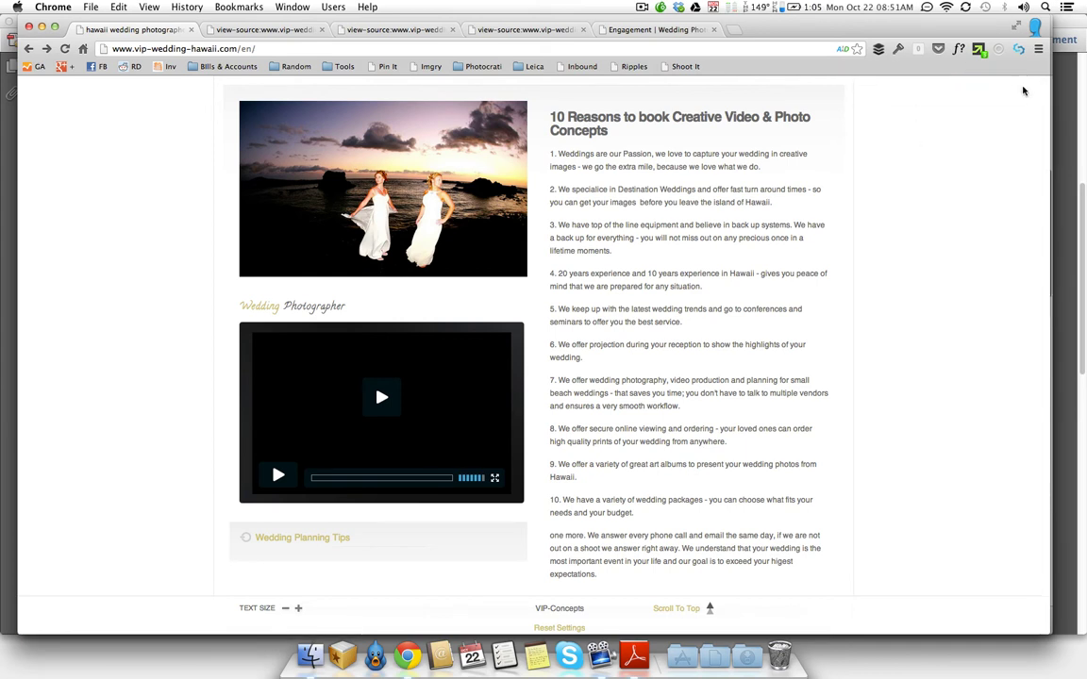
Step: Consult the internal linking item in the Adobe Reader checklist, and check the home page in Chrome for links to other pages
key("super+Tab")
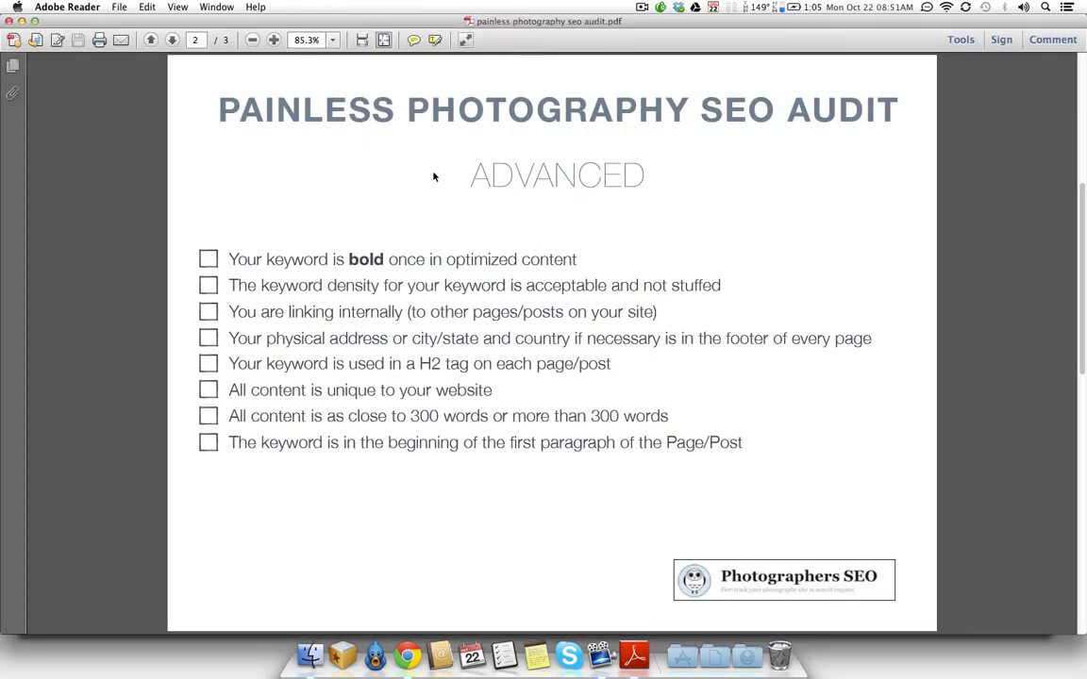
key("super+Tab")
scroll(394, 288, "down", 5)
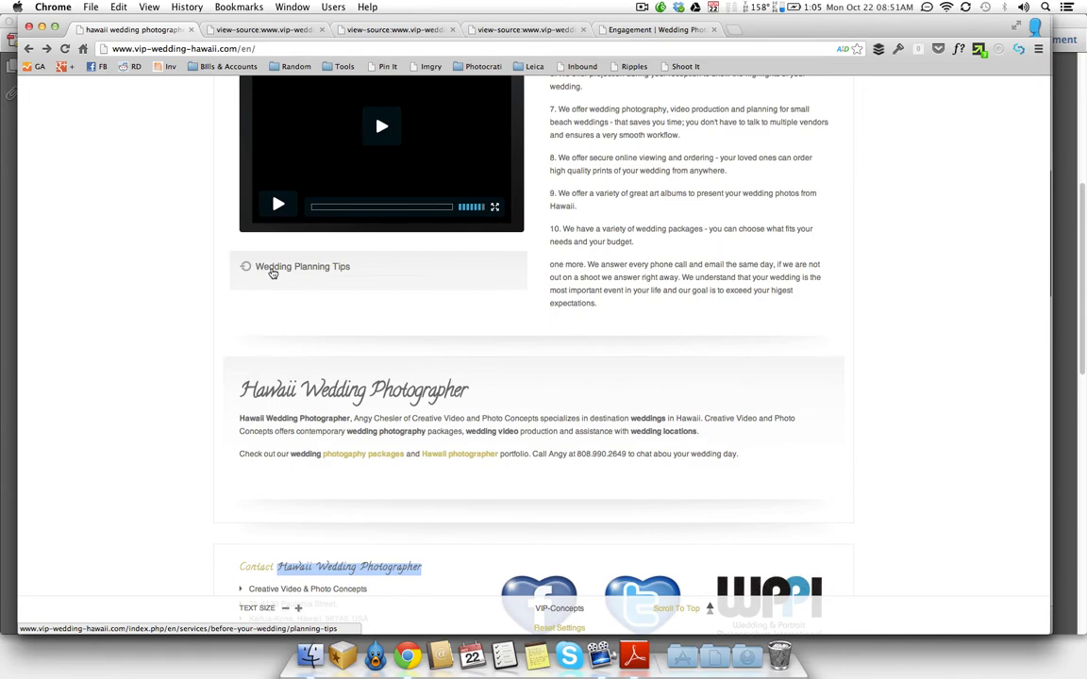
scroll(493, 328, "up", 10)
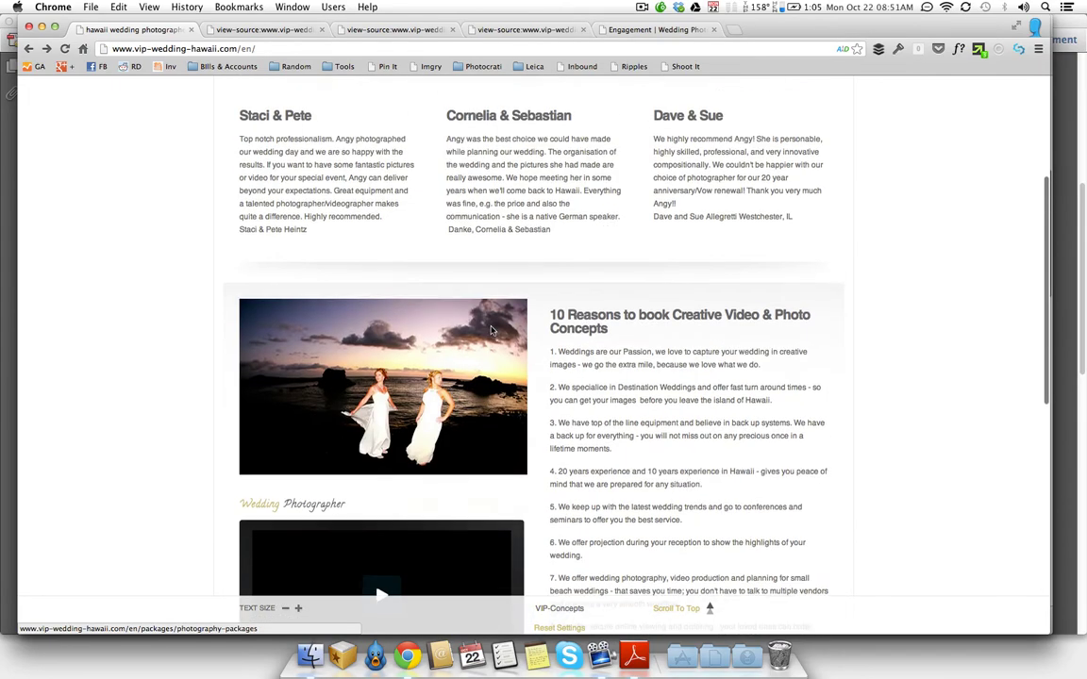
scroll(566, 396, "down", 10)
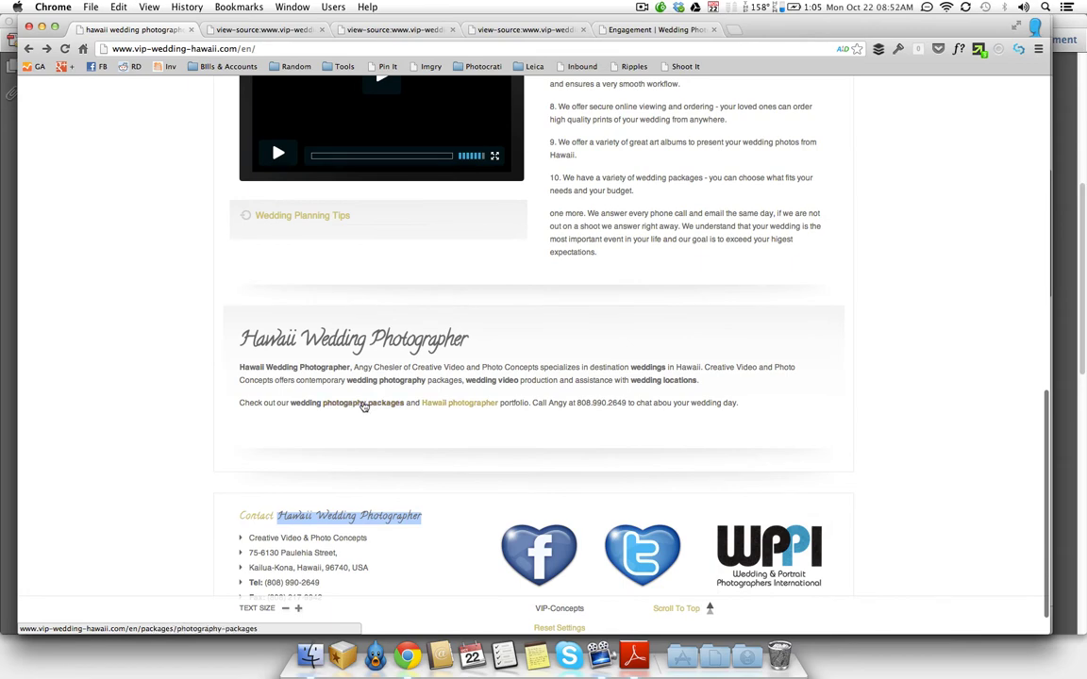
scroll(407, 417, "up", 15)
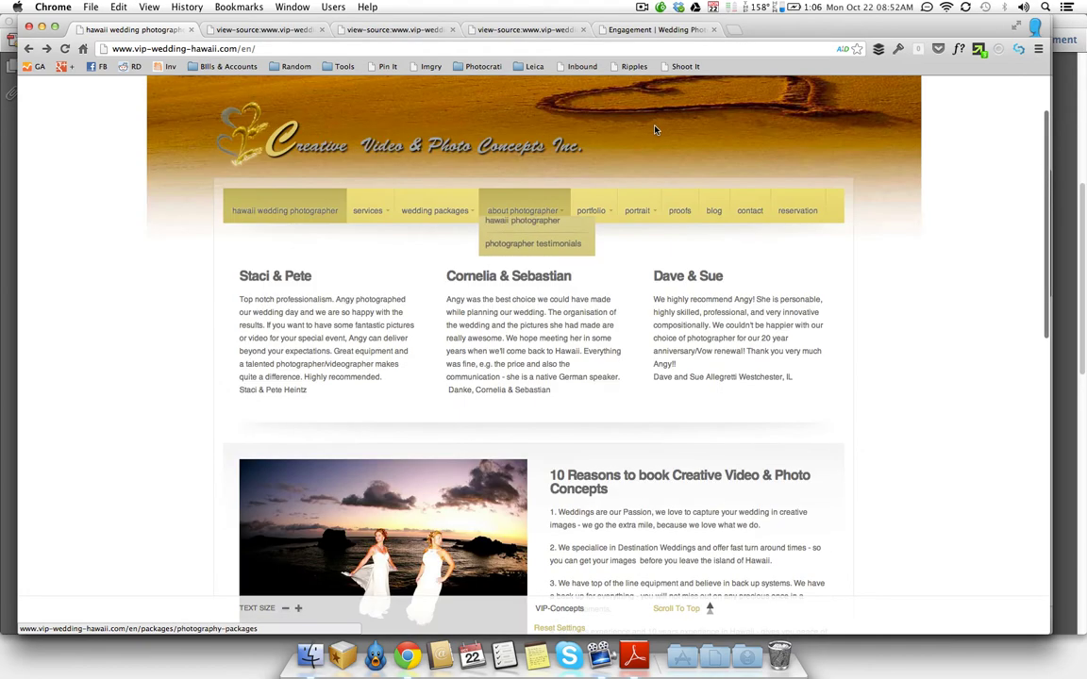
Step: Open the site's blog and look over the most recent posts
left_click(712, 215)
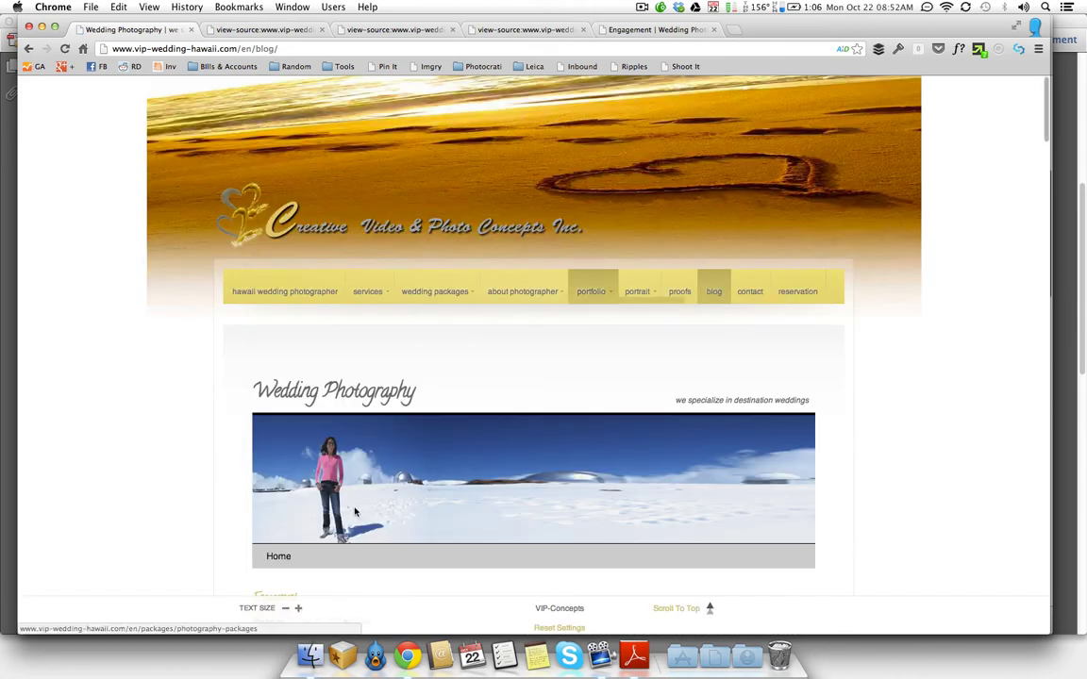
scroll(353, 522, "down", 5)
scroll(353, 522, "down", 4)
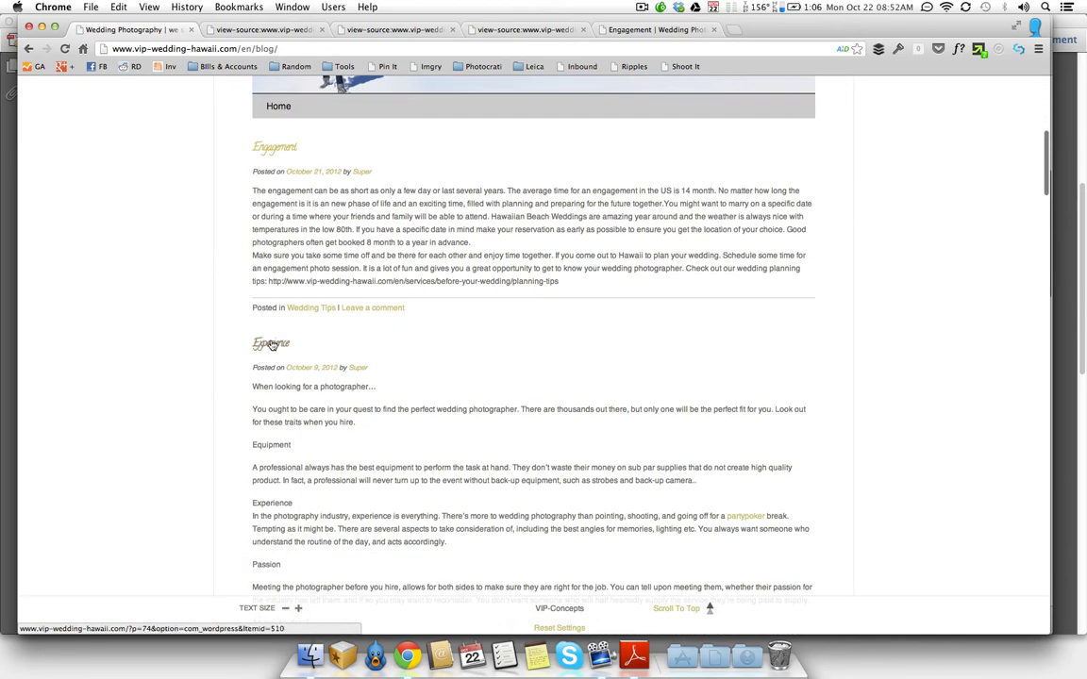
Step: Open the Experience blog post and examine the links in its text
left_click(268, 343)
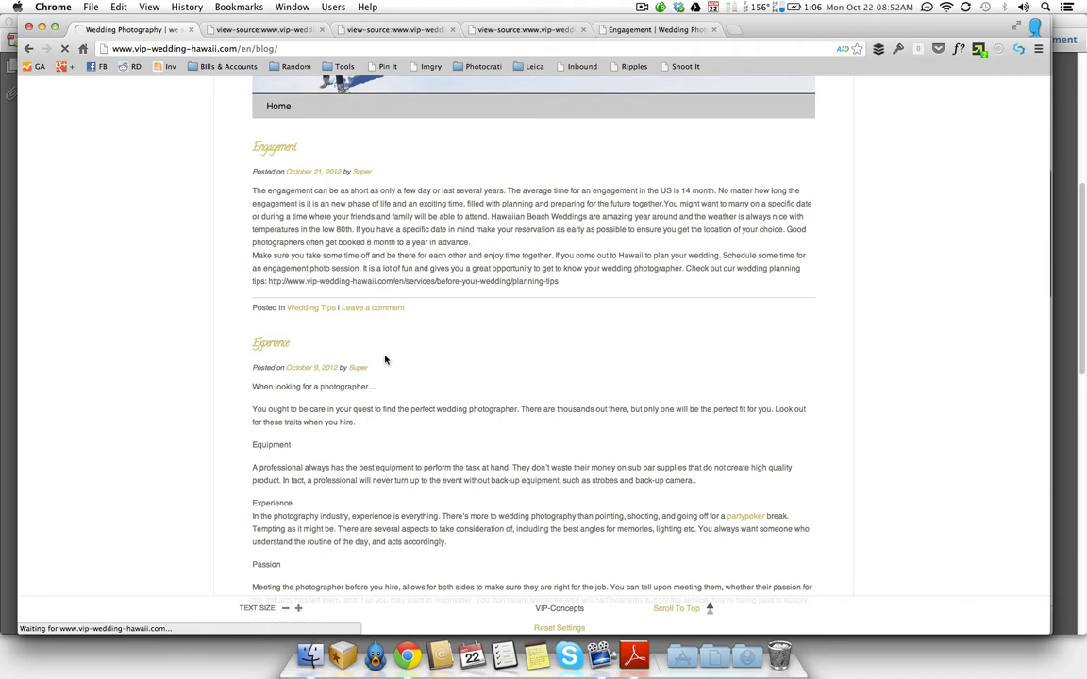
scroll(384, 359, "down", 6)
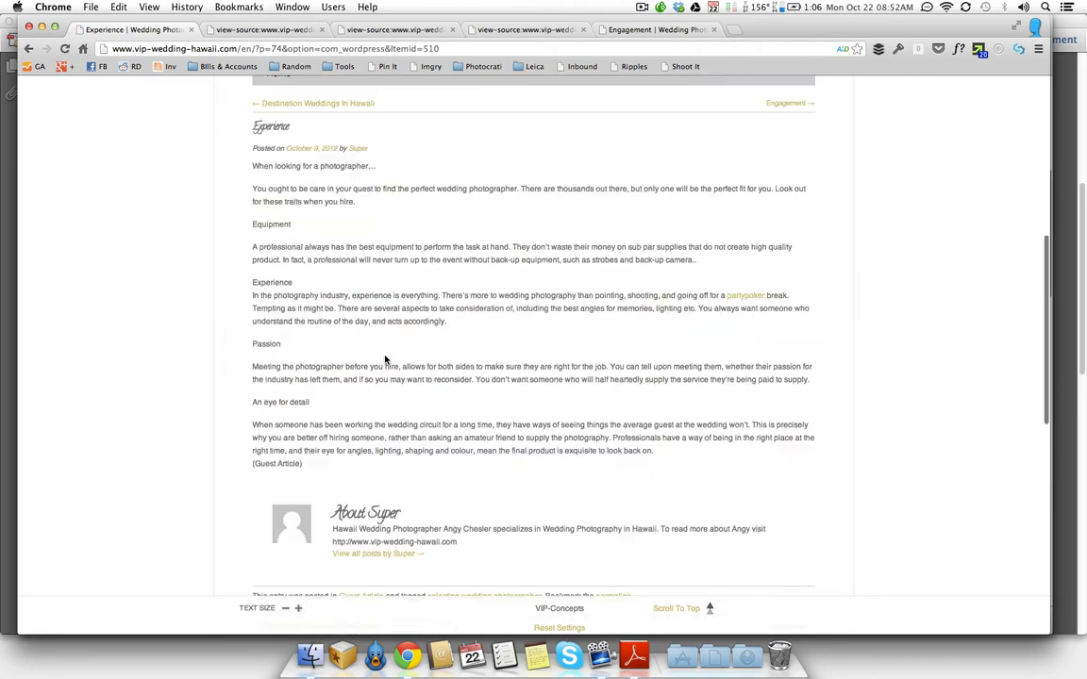
scroll(385, 359, "down", 1)
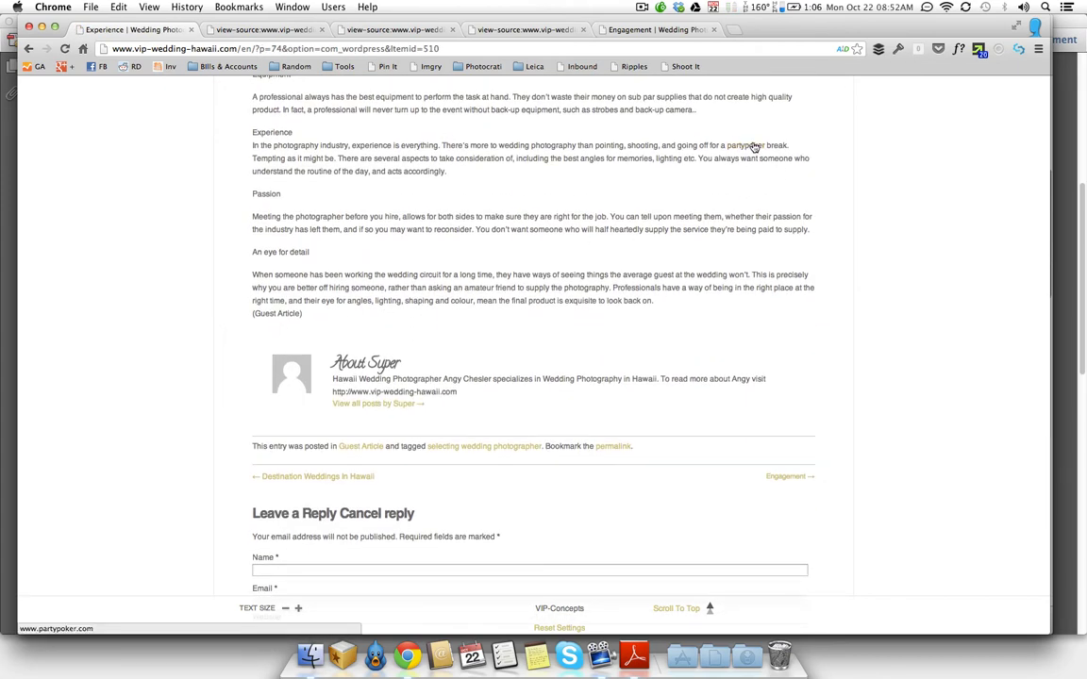
scroll(426, 274, "up", 4)
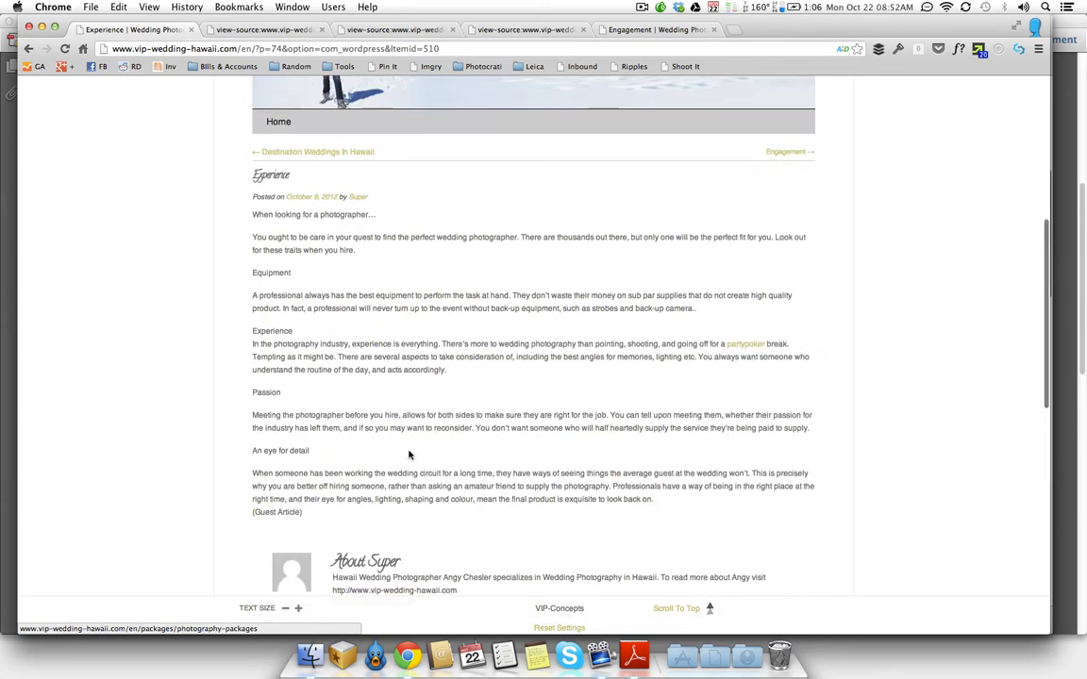
scroll(448, 481, "down", 4)
scroll(448, 480, "up", 10)
Step: Return to the blog listing and review the older posts for internal links
left_click(724, 282)
scroll(334, 362, "down", 15)
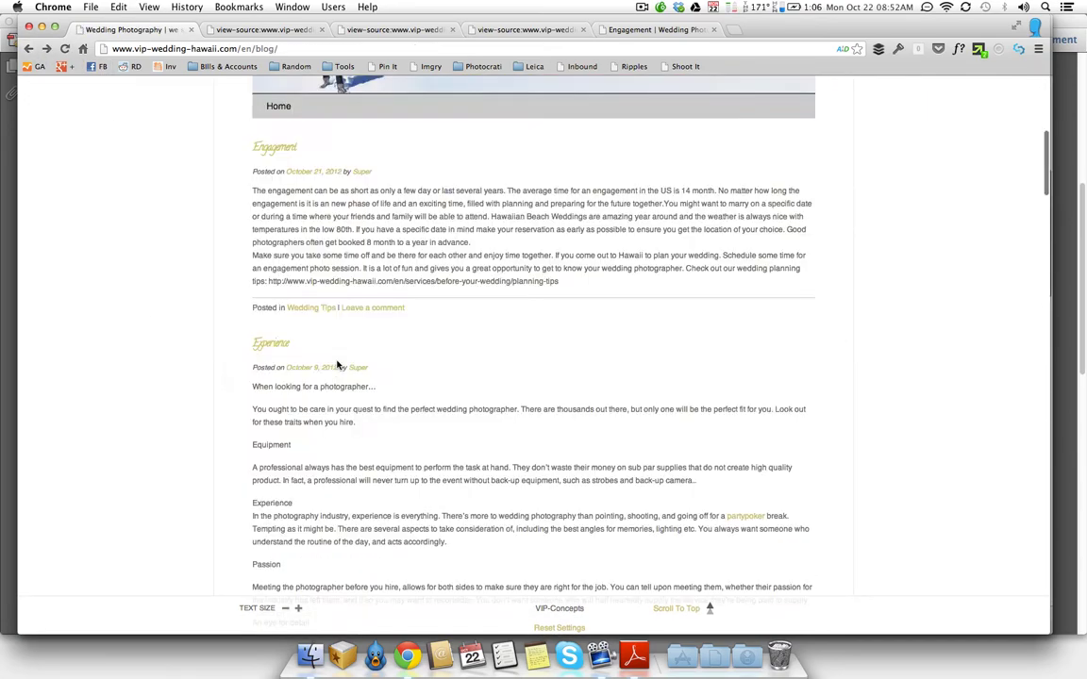
scroll(336, 364, "down", 5)
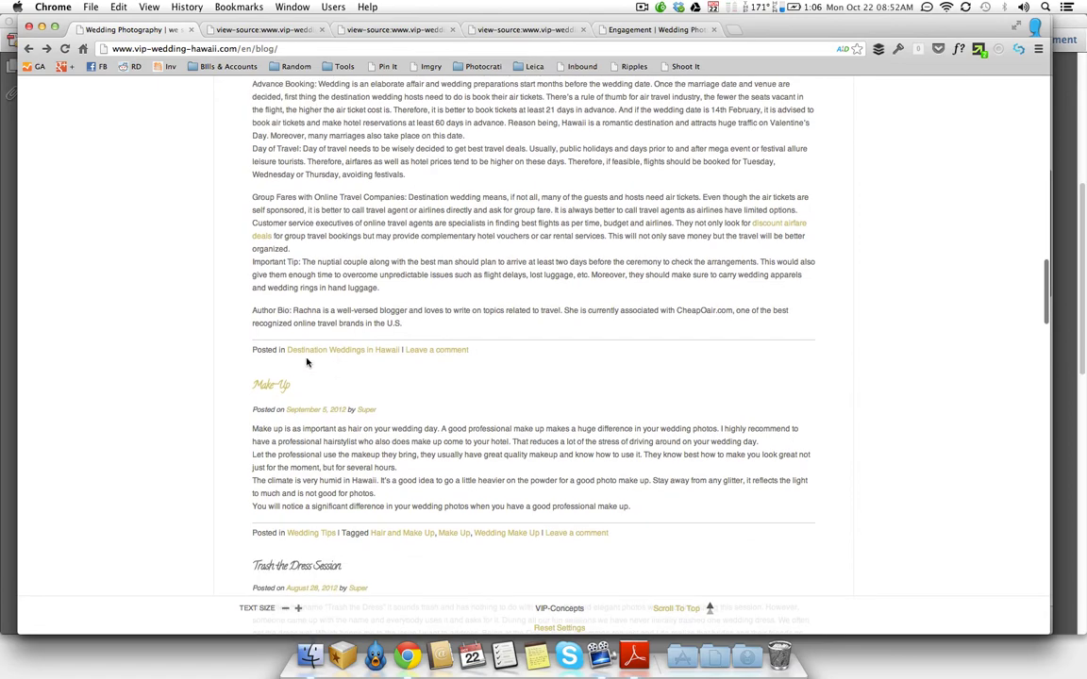
scroll(267, 387, "up", 4)
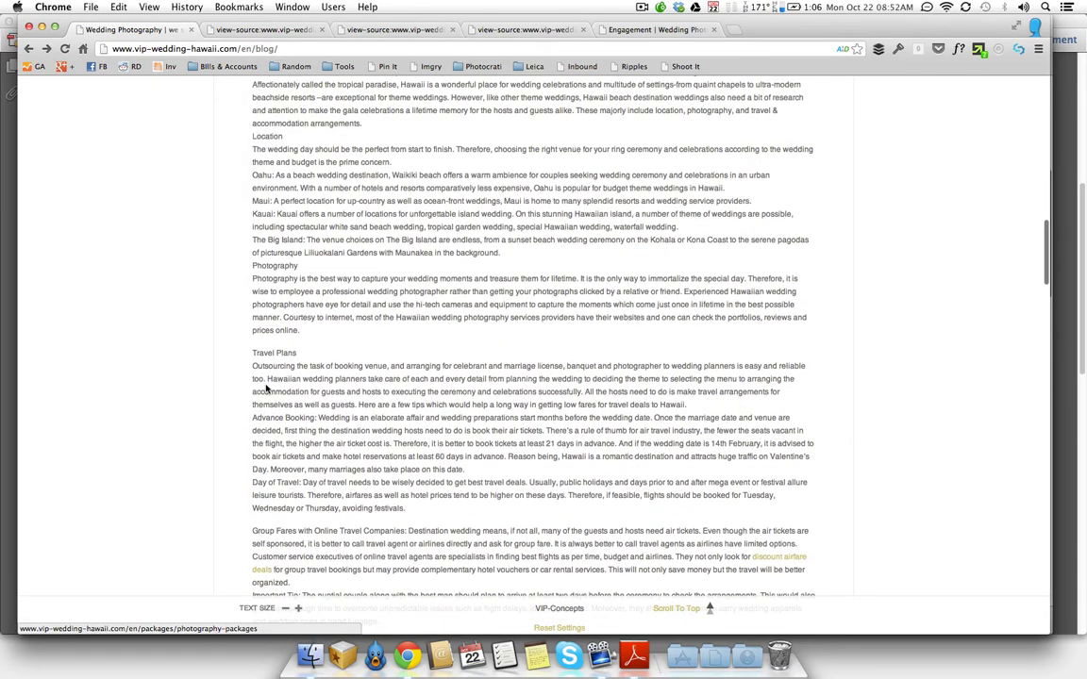
scroll(265, 385, "down", 8)
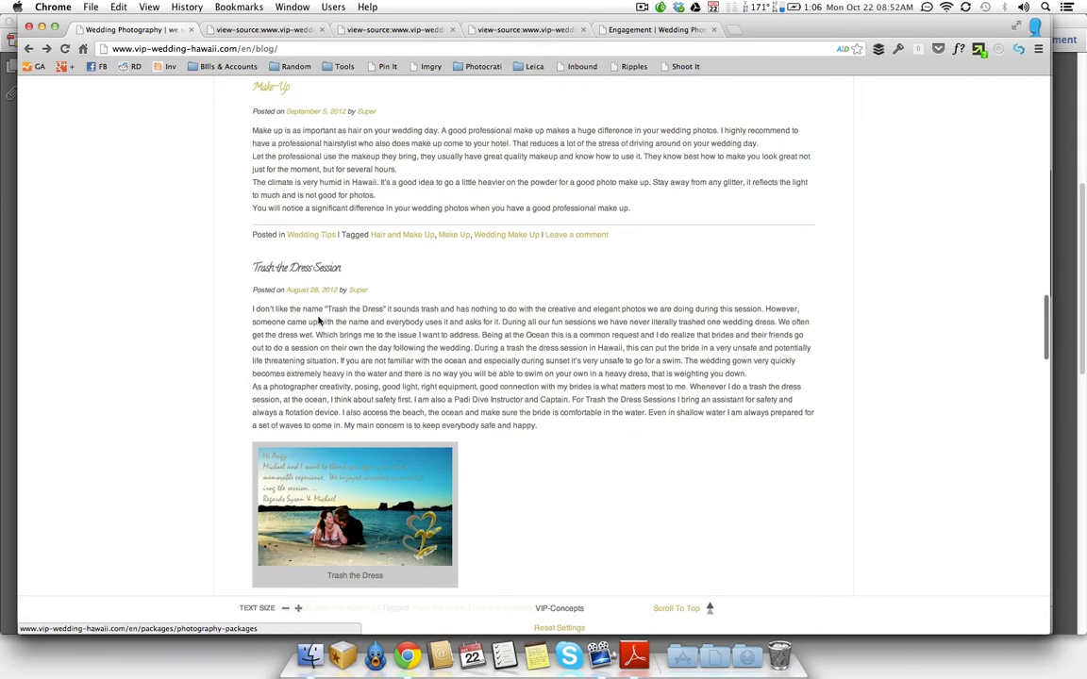
scroll(316, 321, "down", 5)
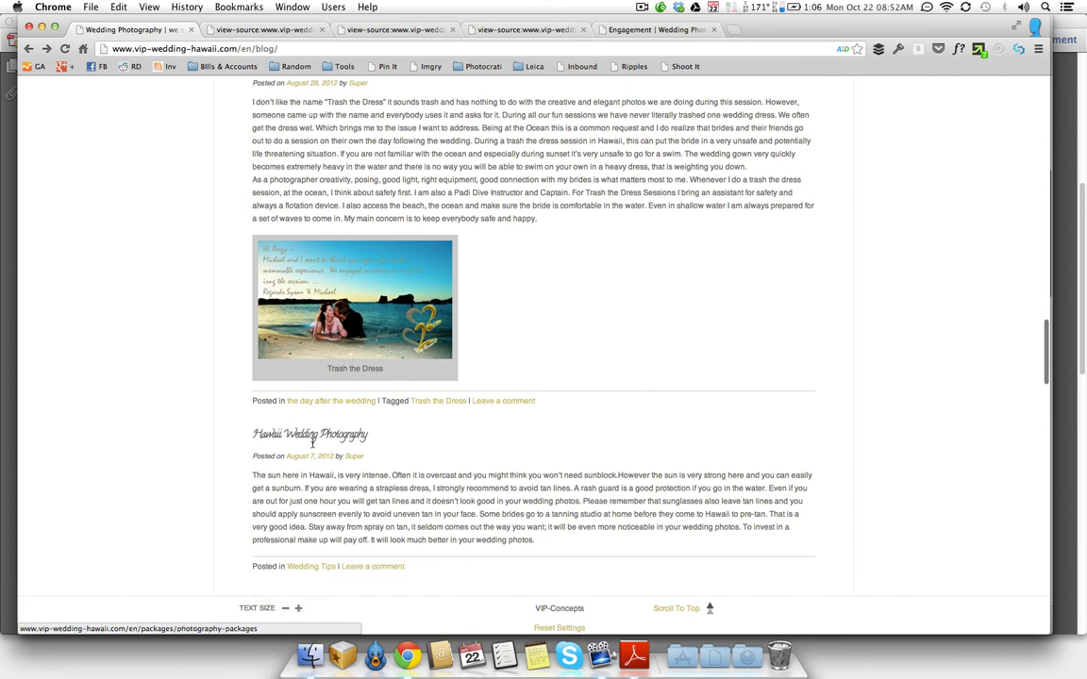
scroll(313, 442, "up", 2)
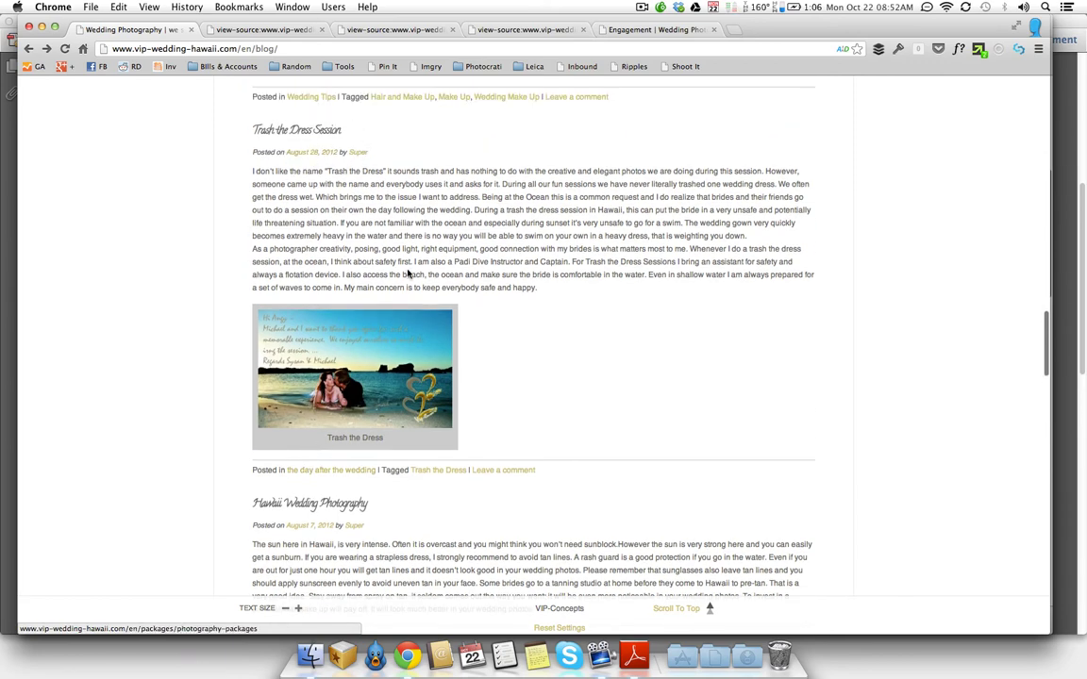
scroll(376, 383, "down", 5)
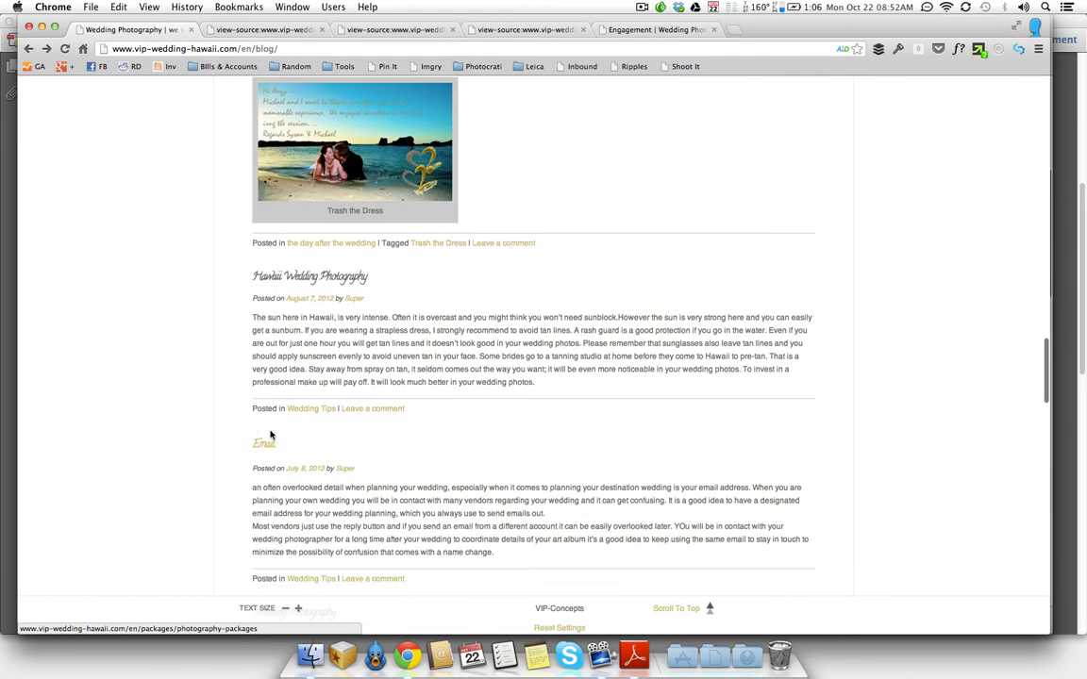
Step: Open the Email blog post and check its text for internal links
left_click(269, 446)
scroll(436, 373, "down", 10)
scroll(435, 377, "up", 3)
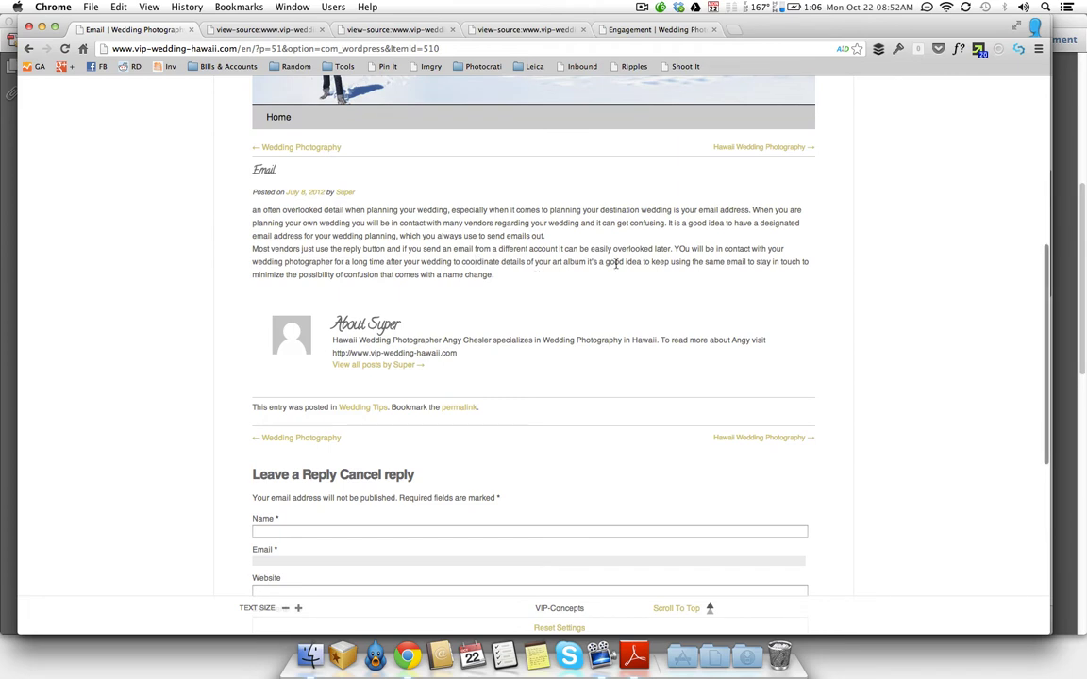
Step: Highlight the phrase "wedding planning" in the Email post's text as an internal link candidate
scroll(615, 264, "up", 2)
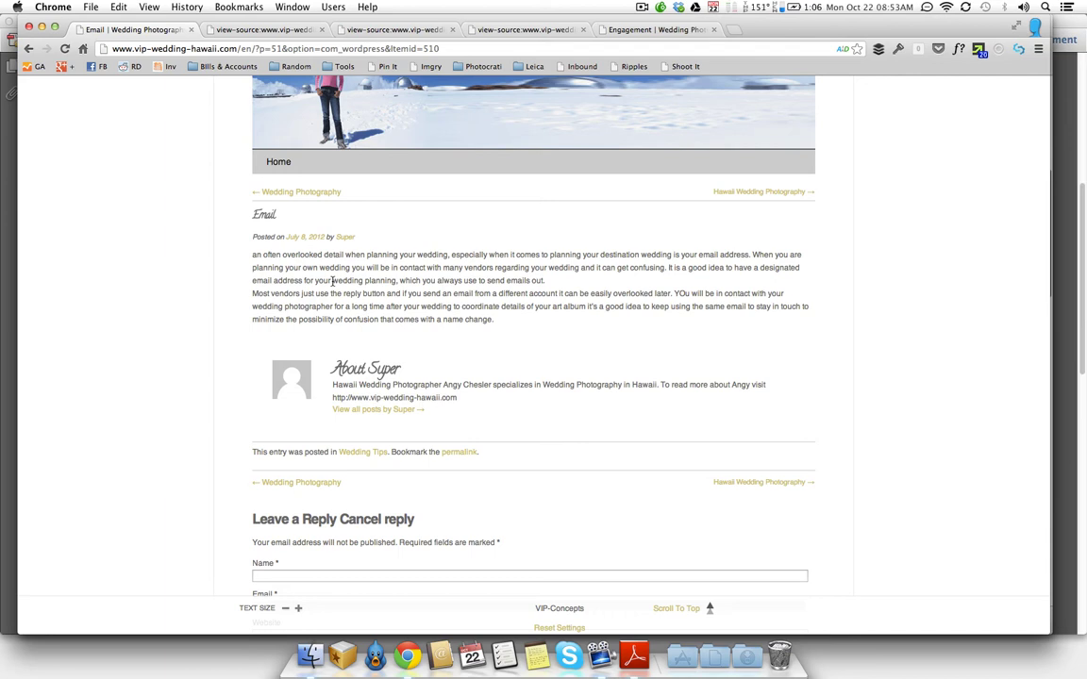
left_click_drag(331, 280, 395, 272)
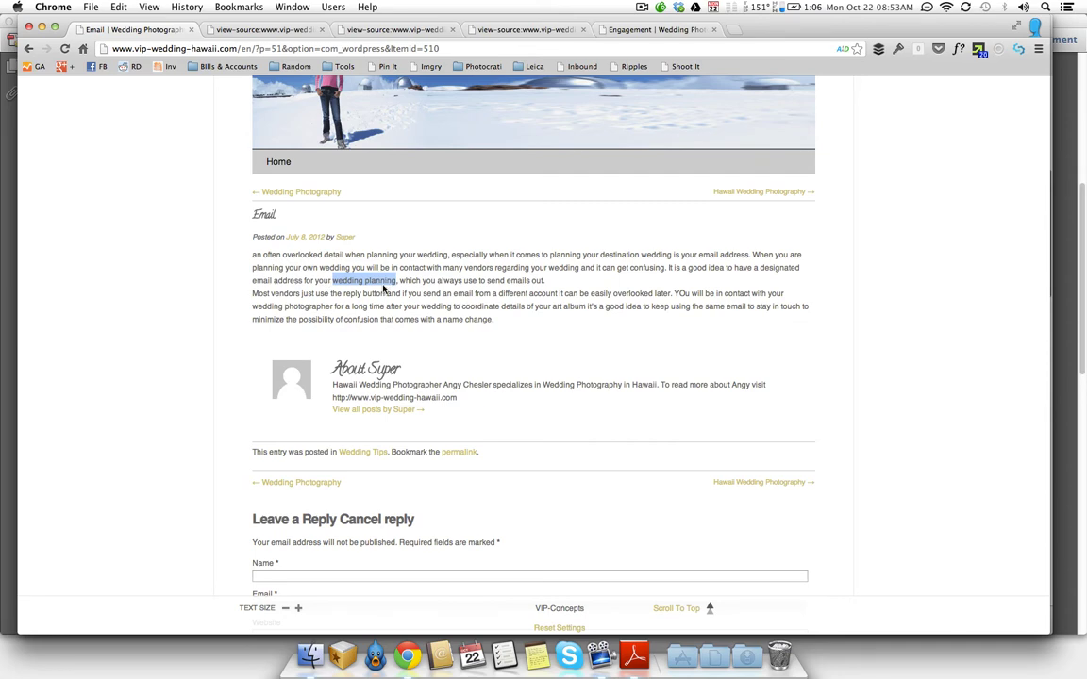
scroll(382, 287, "up", 10)
Step: Consult the advanced checklist in Adobe Reader and check the Email post's footer for the physical address item
key("super+Tab")
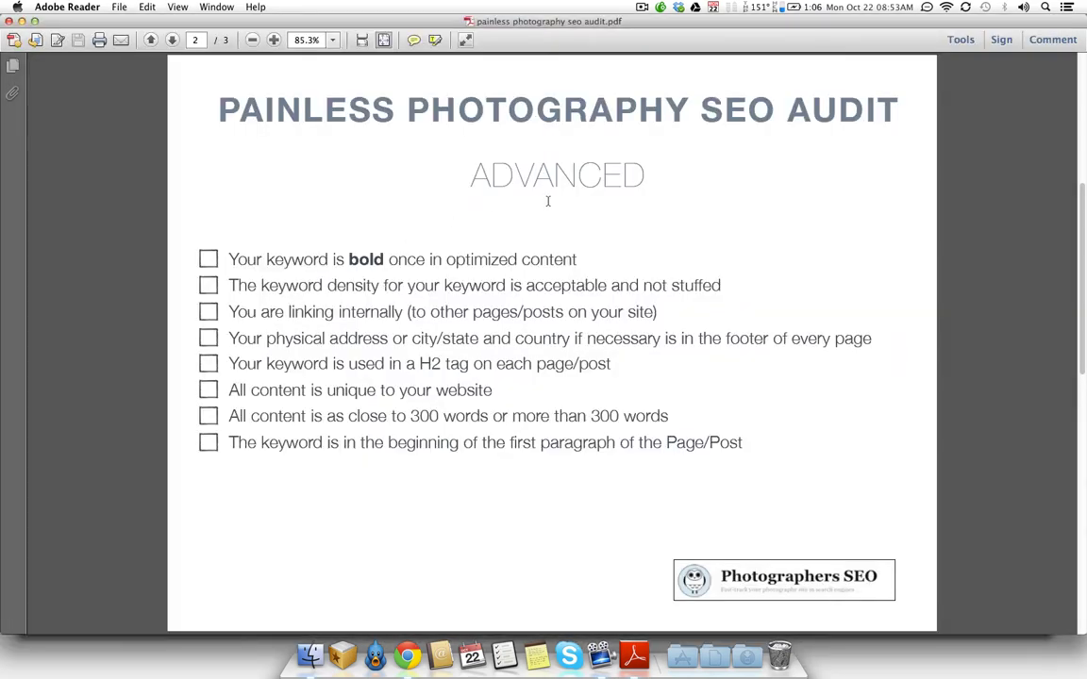
key("super+Tab")
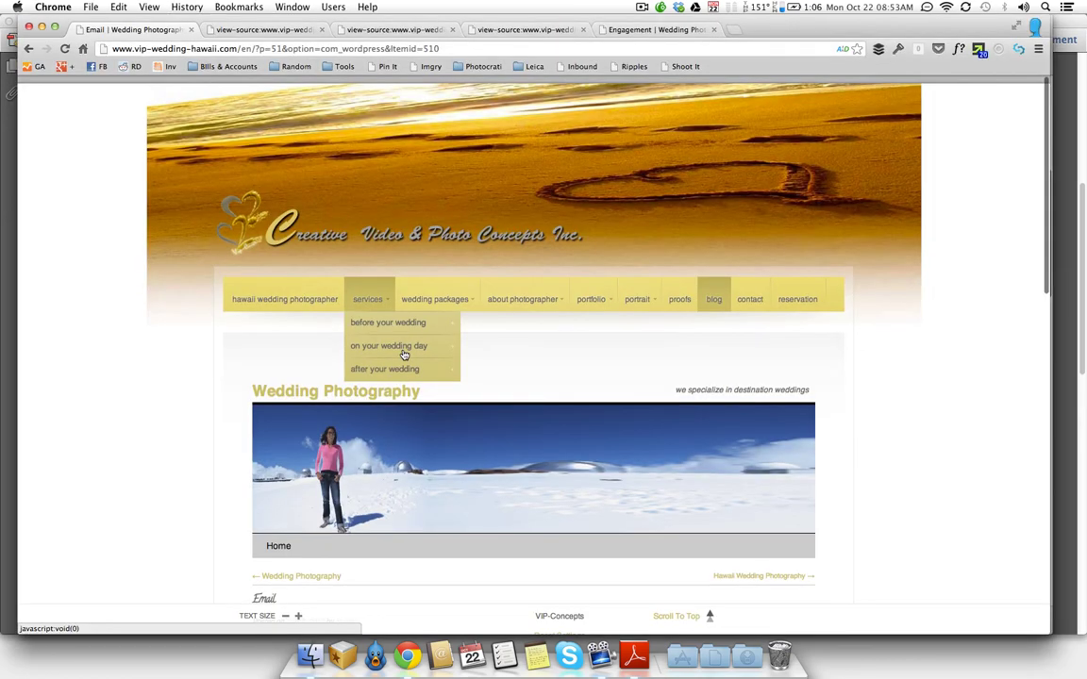
scroll(403, 351, "down", 15)
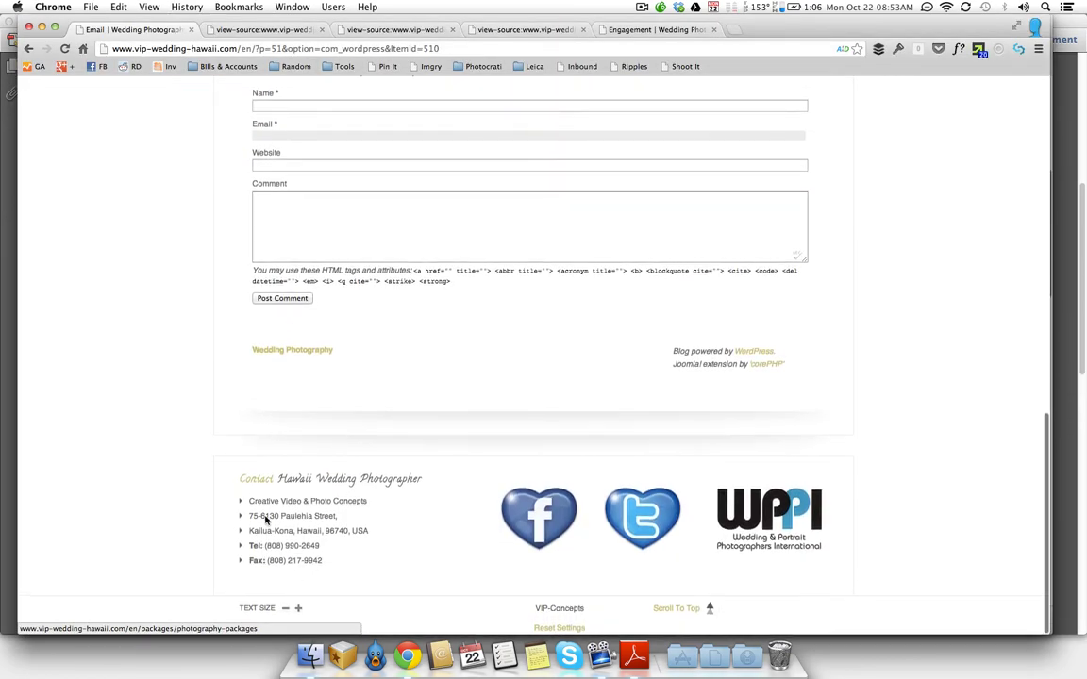
key("super+Tab")
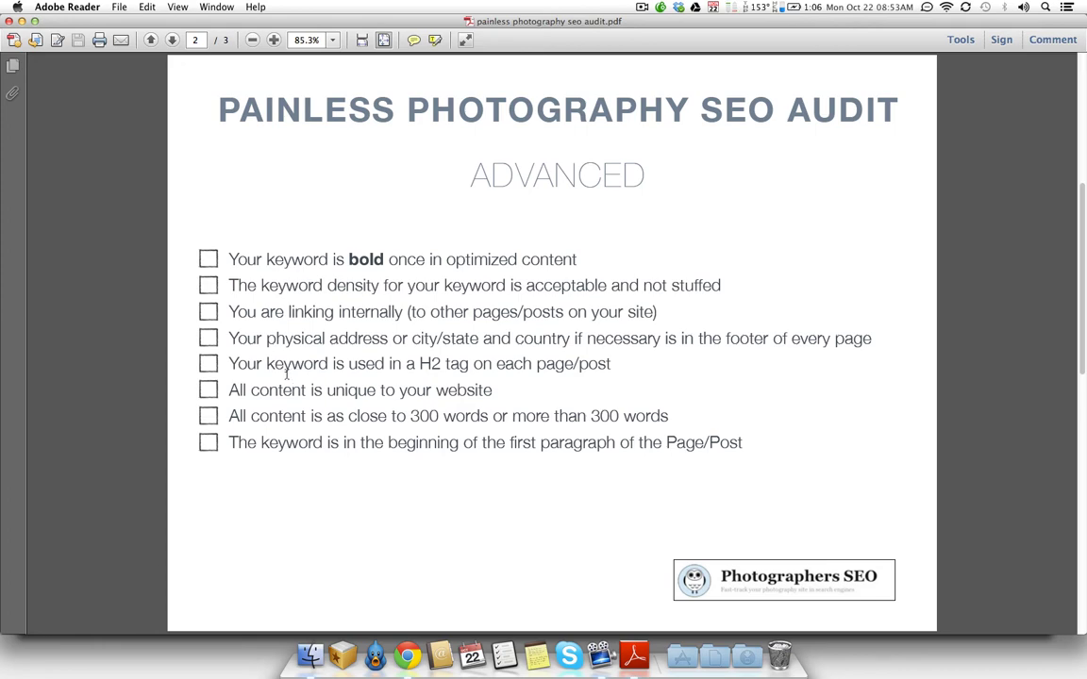
Step: Open the site's Trash the Dress page under the after-your-wedding services and view its heading and text
key("super+Tab")
scroll(286, 374, "up", 15)
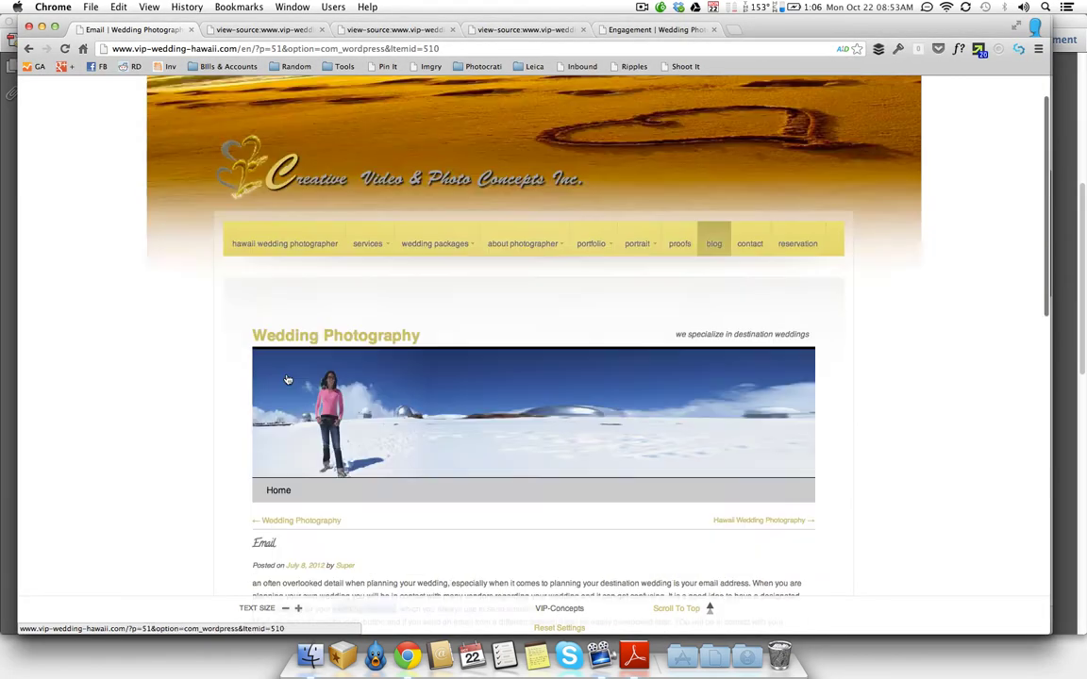
scroll(286, 374, "down", 5)
scroll(376, 299, "up", 5)
mouse_move(376, 296)
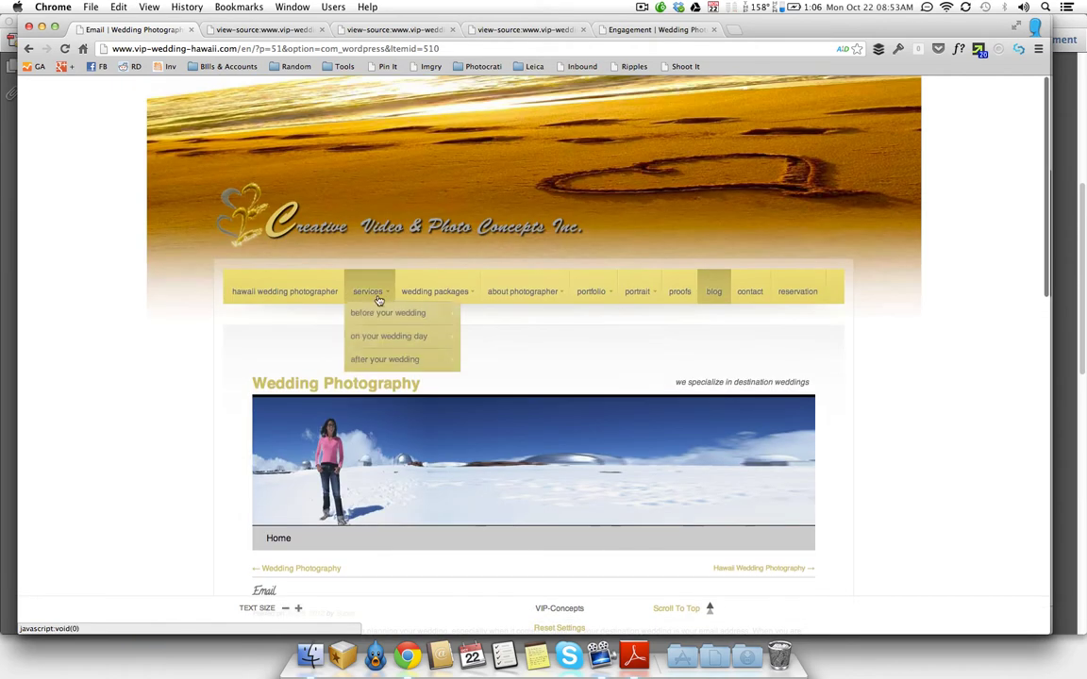
mouse_move(361, 361)
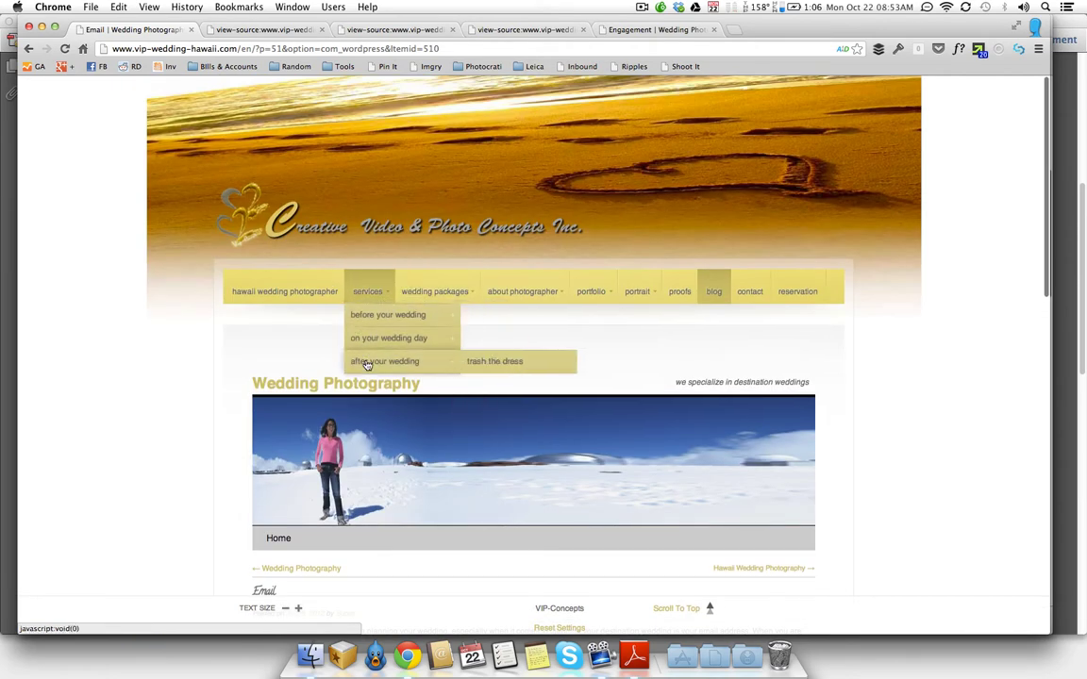
left_click(492, 362)
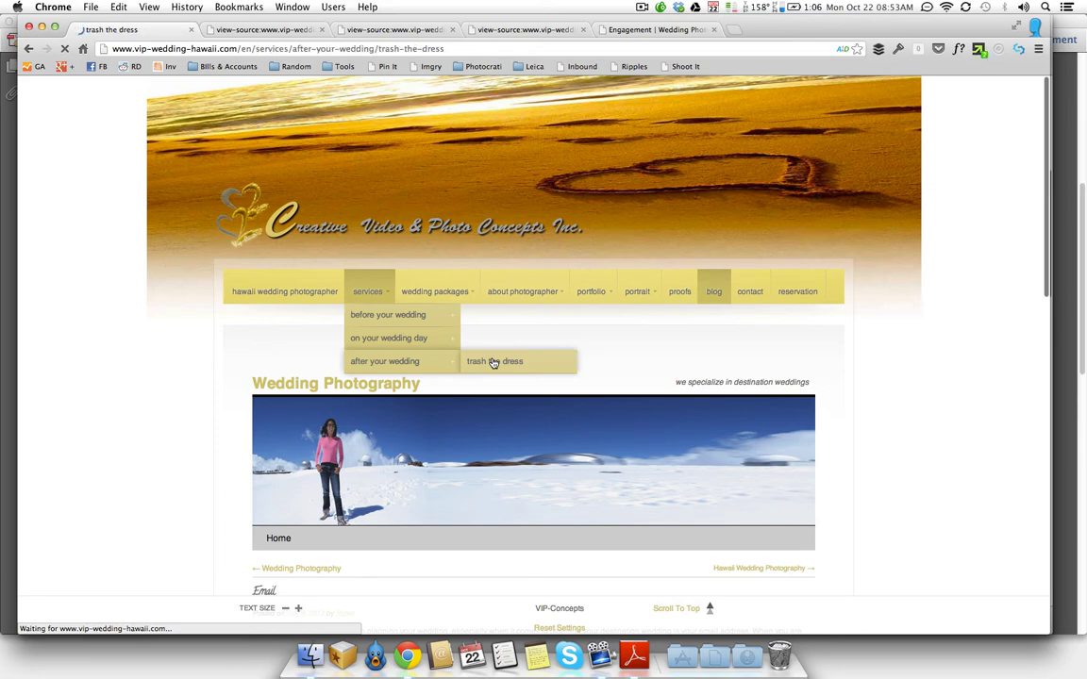
scroll(492, 362, "down", 5)
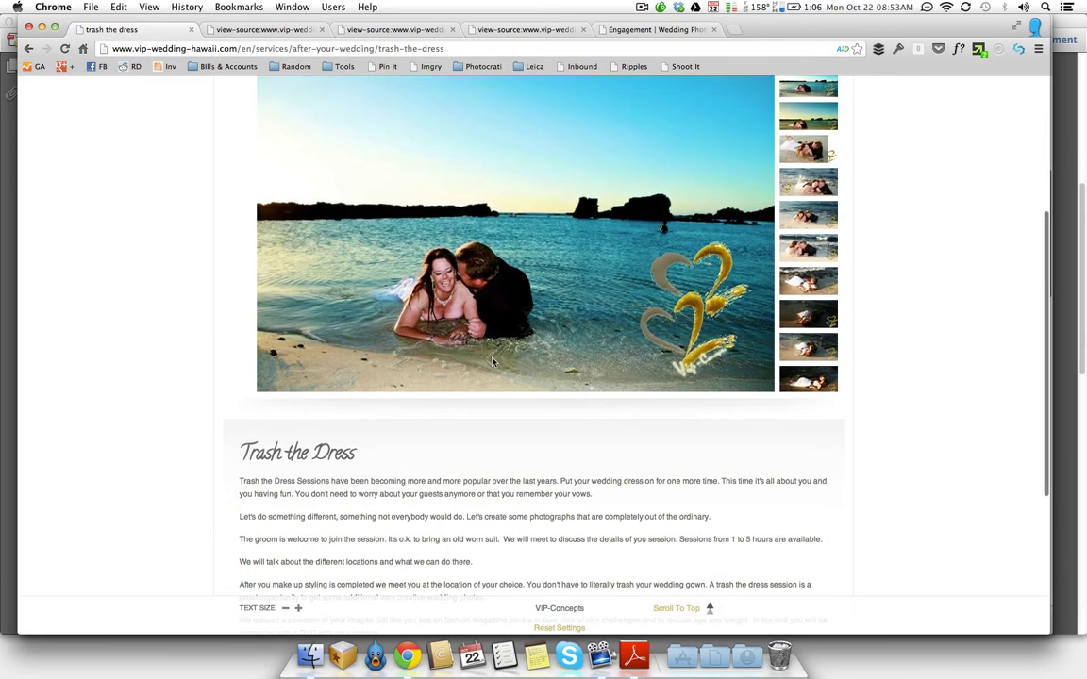
scroll(492, 362, "down", 5)
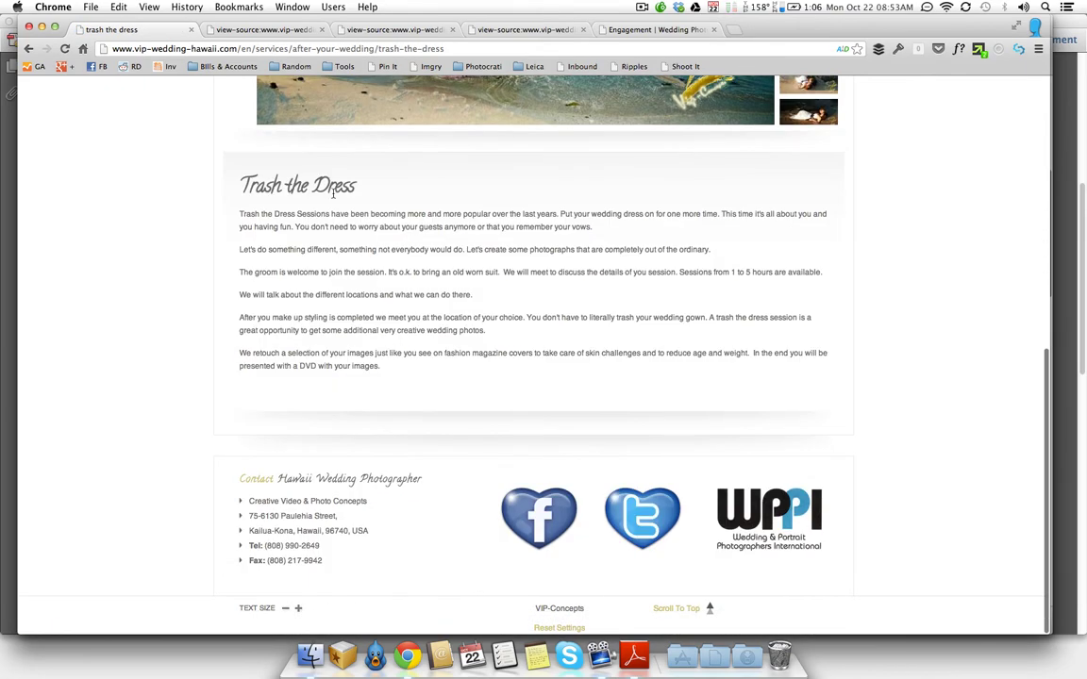
Step: Inspect the HTML element of the "Trash the Dress" heading, close the inspector and clear the text selection
right_click(332, 193)
left_click(397, 281)
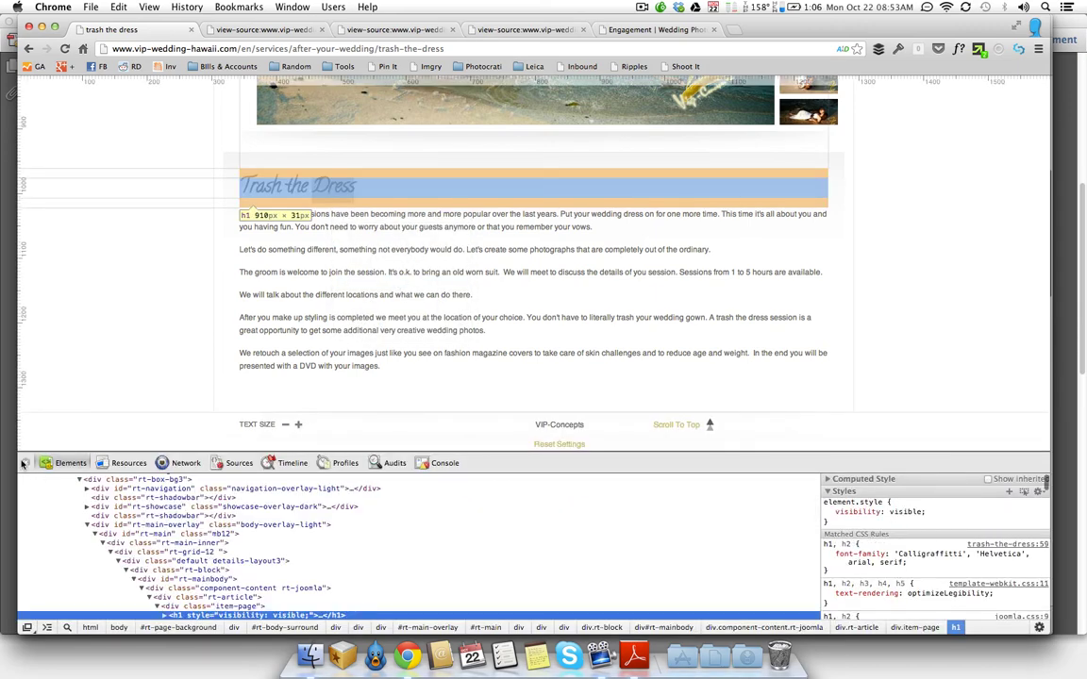
left_click(25, 463)
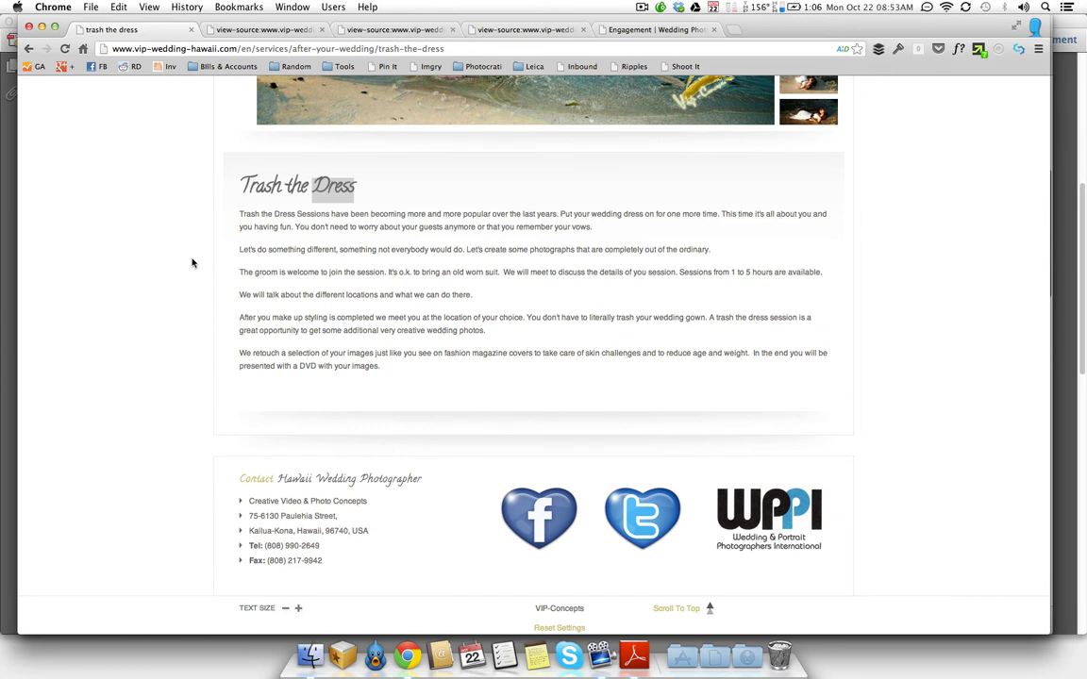
left_click(271, 208)
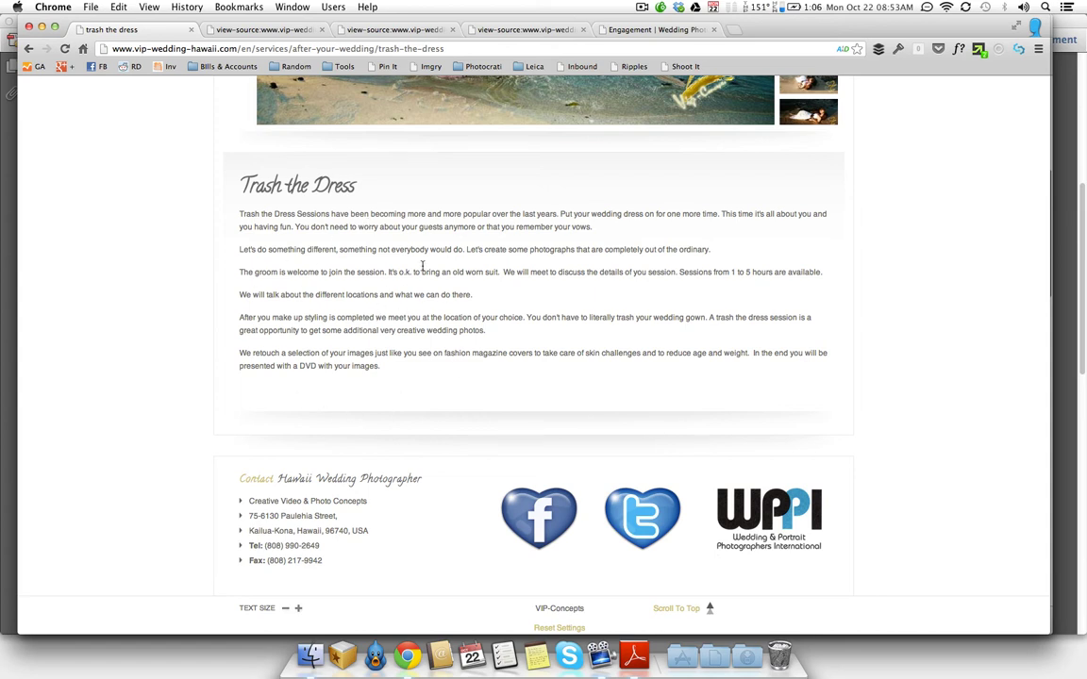
Step: Return to the site's home page and search its source code for "h2"
scroll(412, 377, "up", 2)
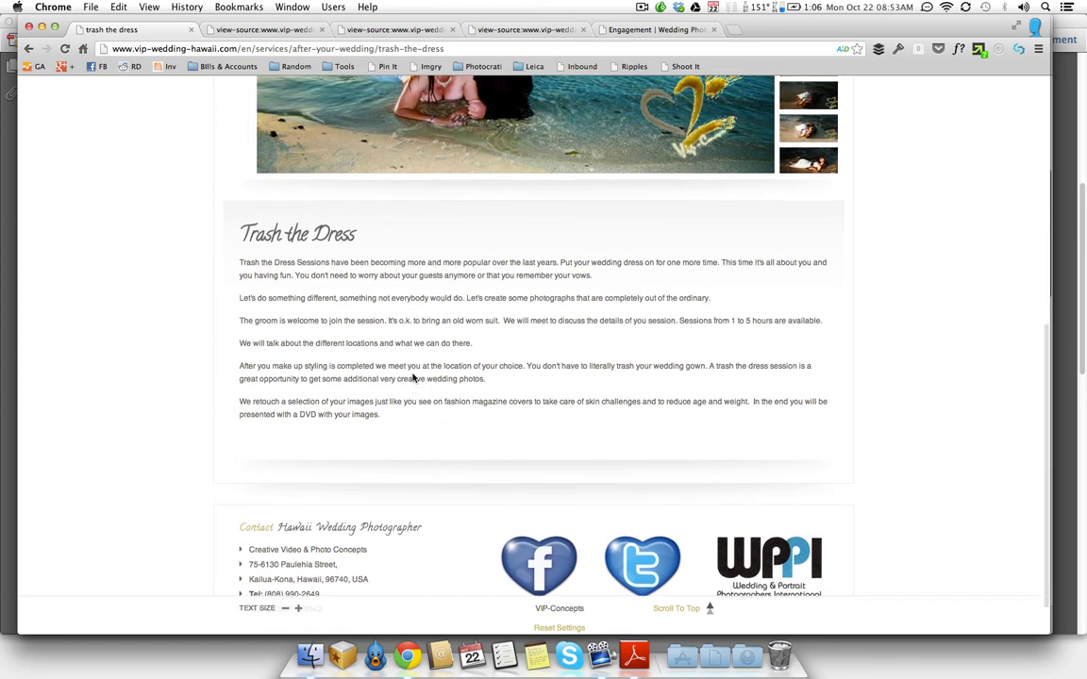
scroll(368, 382, "up", 10)
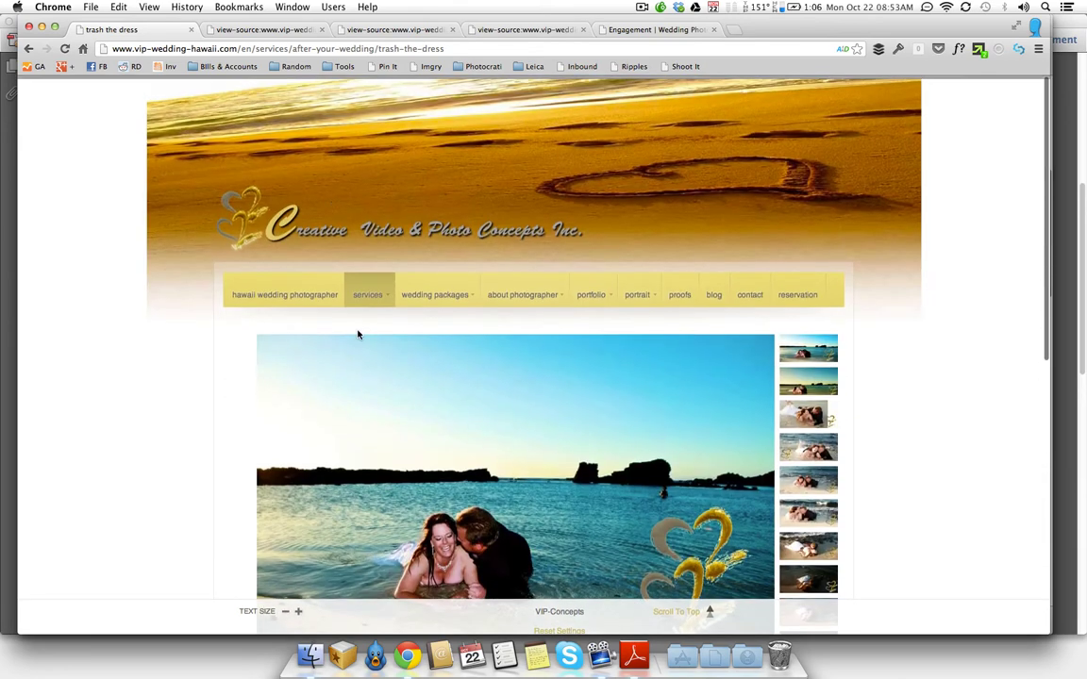
left_click(367, 290)
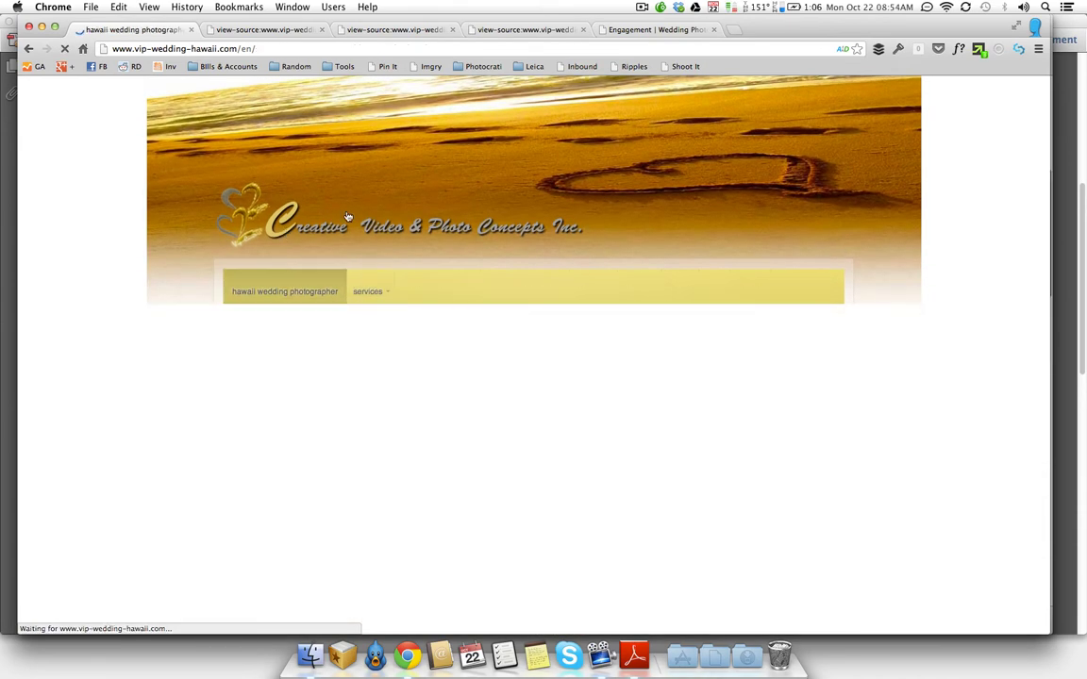
key("super+alt+u")
key("super+f")
type("h2")
key("Return")
key("Return")
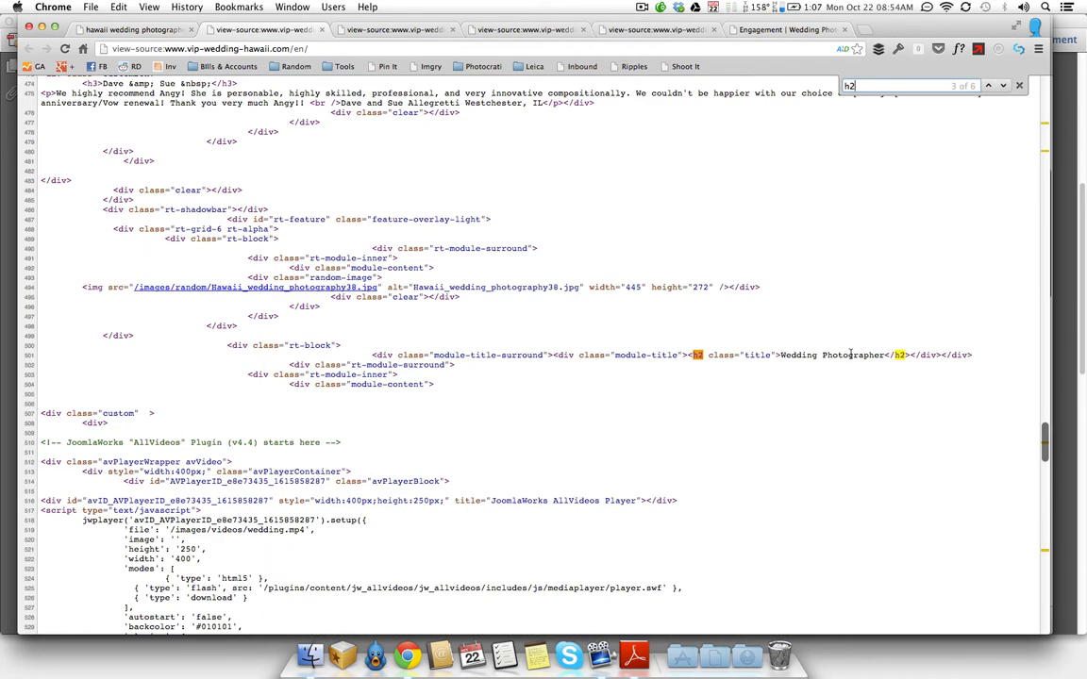
Step: Cycle through the h2 matches in the home page source to review the keyword in each heading
left_click(1003, 86)
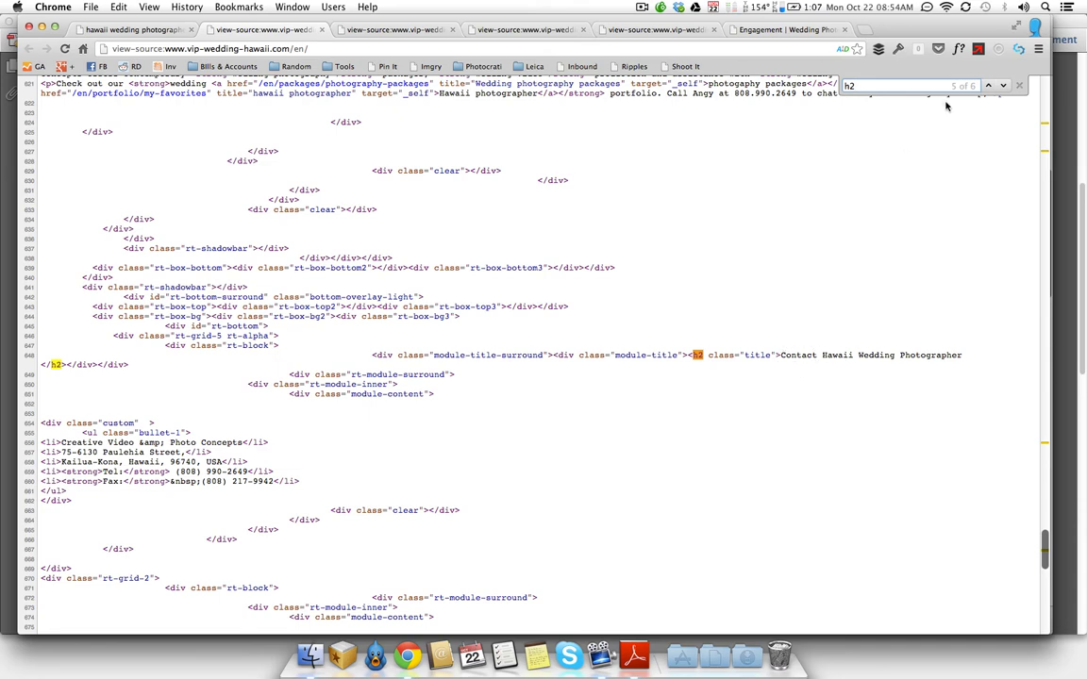
left_click(1004, 86)
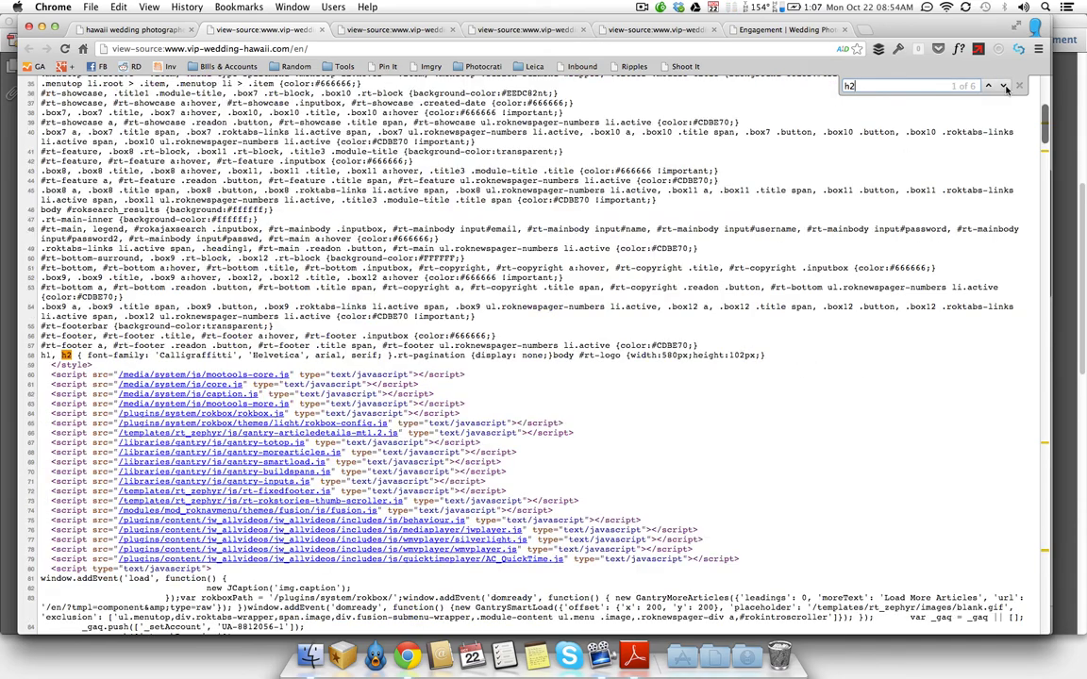
left_click(1003, 86)
left_click(1003, 86)
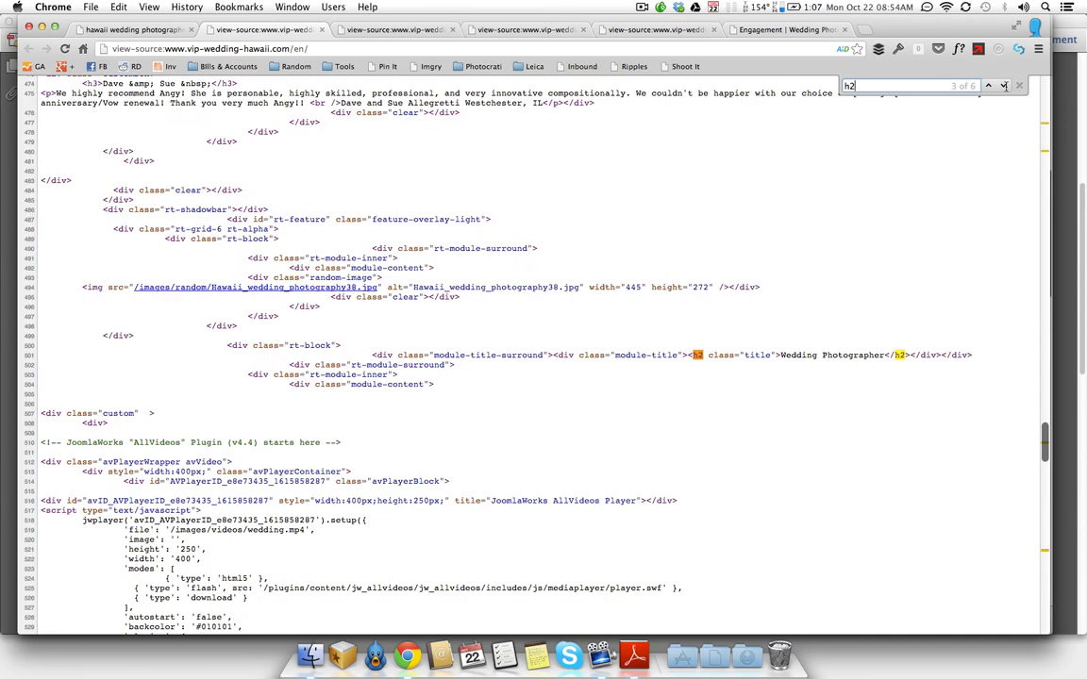
Step: Check the content uniqueness item, and paste the home page's entire text into the Small SEO Tools plagiarism checker
key("super+Tab")
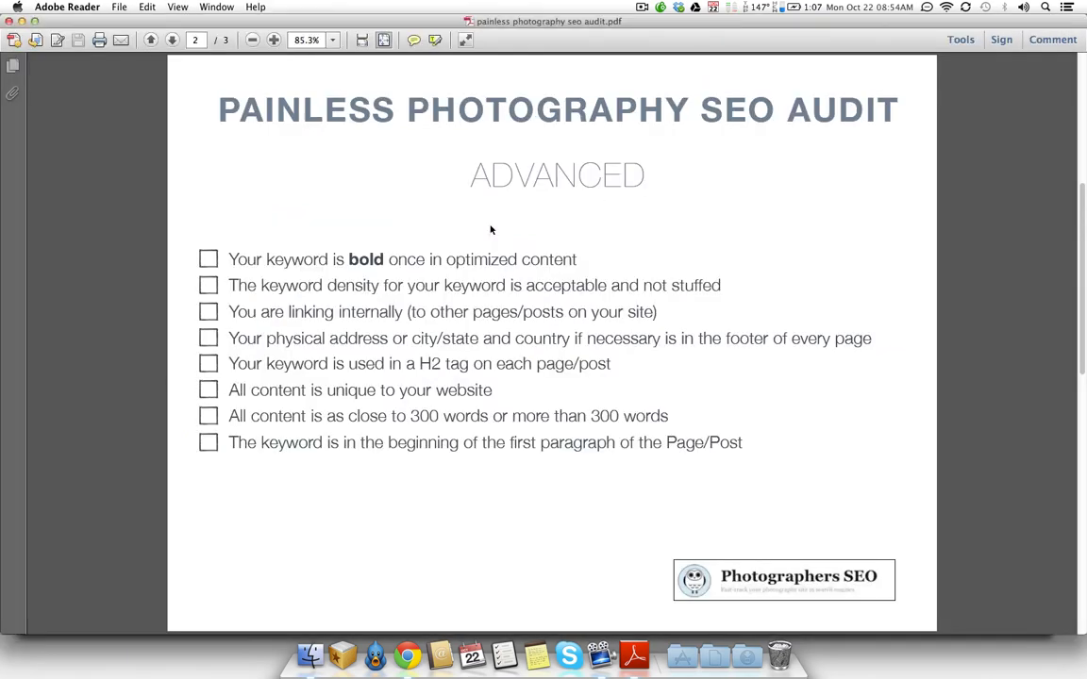
key("super+Tab")
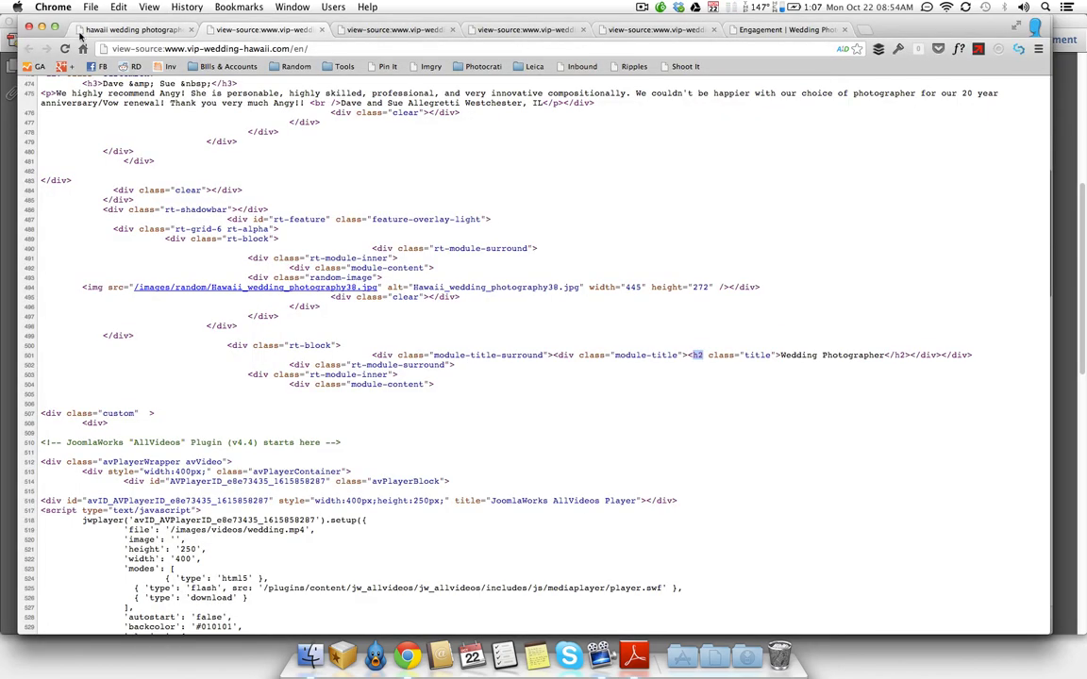
left_click(133, 30)
scroll(528, 377, "down", 3)
key("super+a")
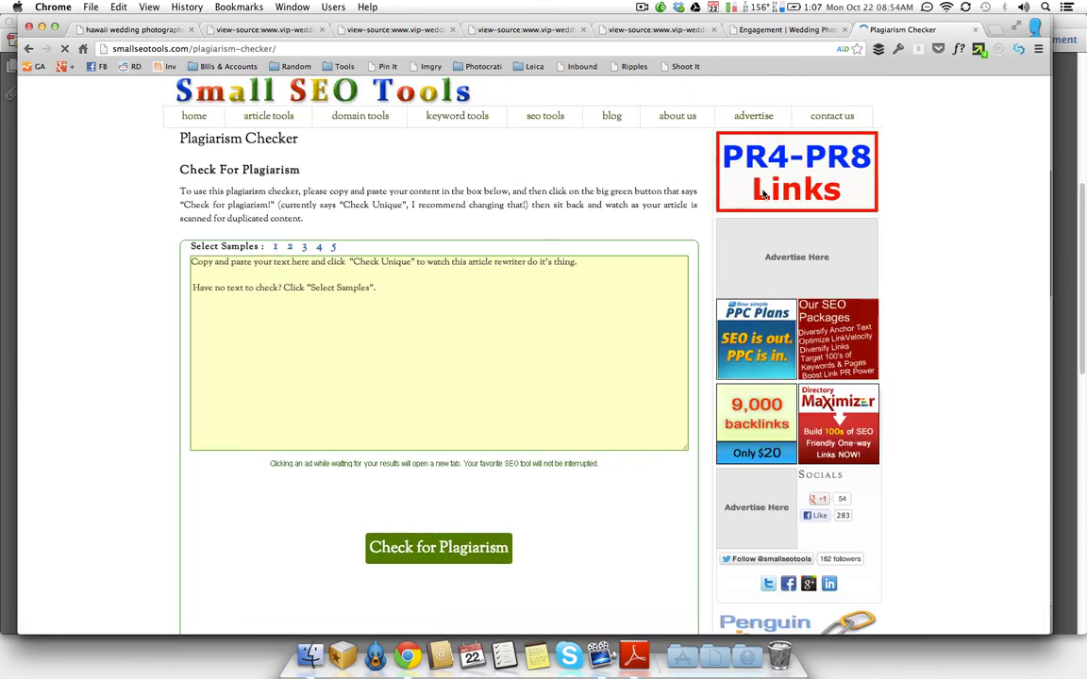
left_click(586, 267)
key("ctrl+v")
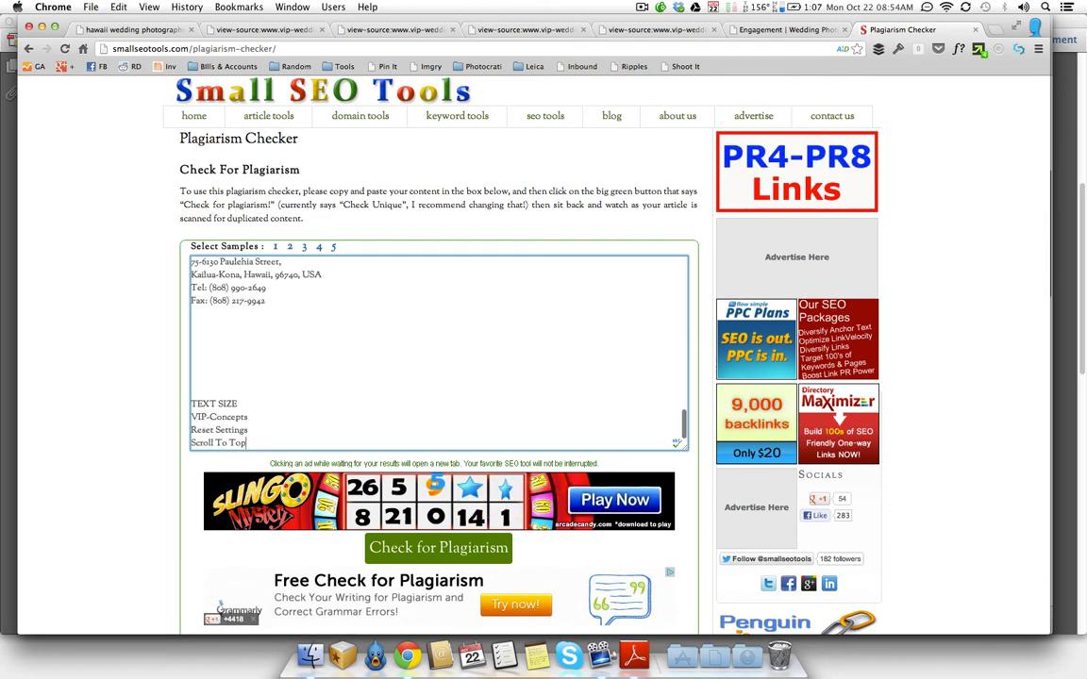
Step: Delete the footer and contact details from the end of the text in the plagiarism checker
key("BackSpace")
key("BackSpace")
key("BackSpace")
key("BackSpace")
key("BackSpace")
key("BackSpace")
key("BackSpace")
key("BackSpace")
key("BackSpace")
key("BackSpace")
key("BackSpace")
key("BackSpace")
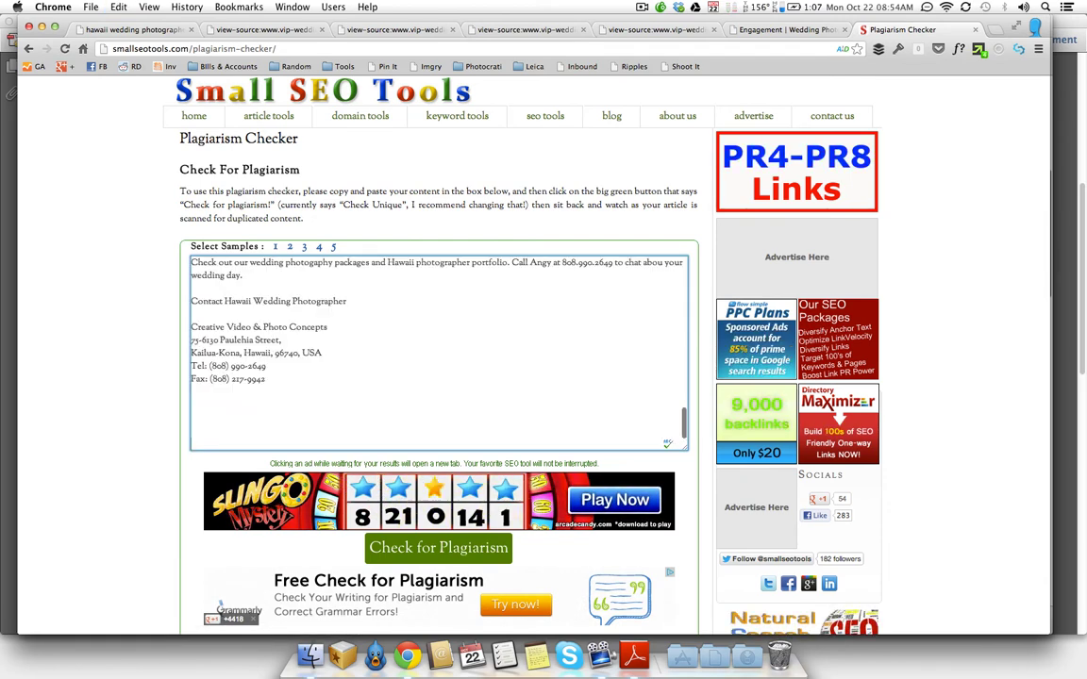
Step: Remove the navigation menu lines and first testimonial title from the start of the pasted text and run the plagiarism check
scroll(228, 308, "up", 10)
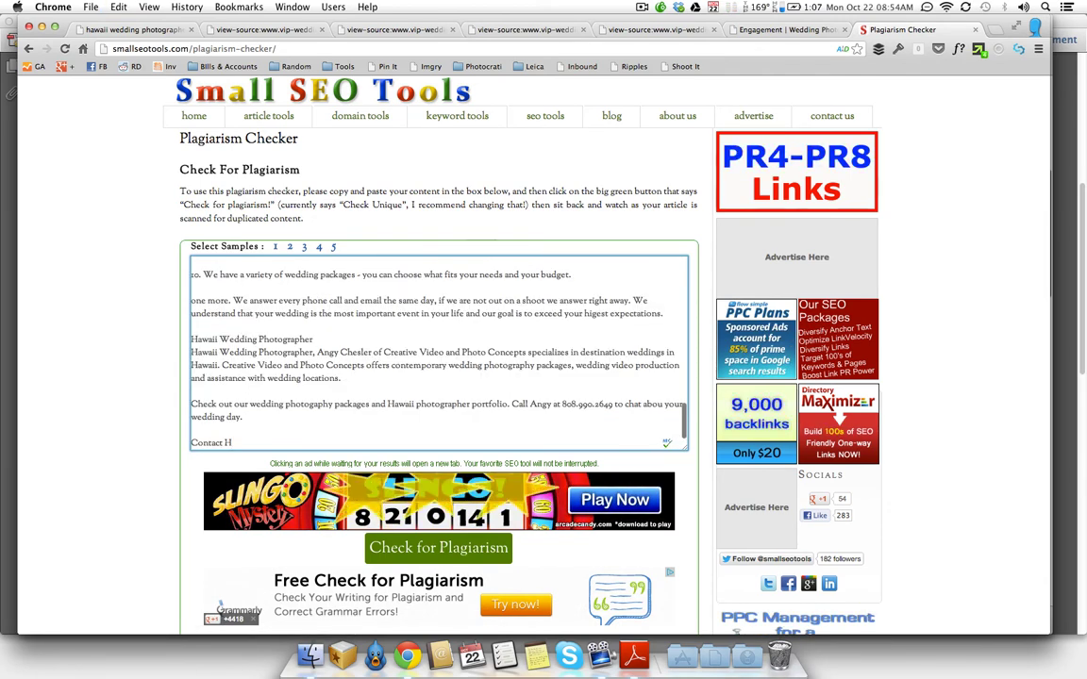
scroll(228, 307, "up", 10)
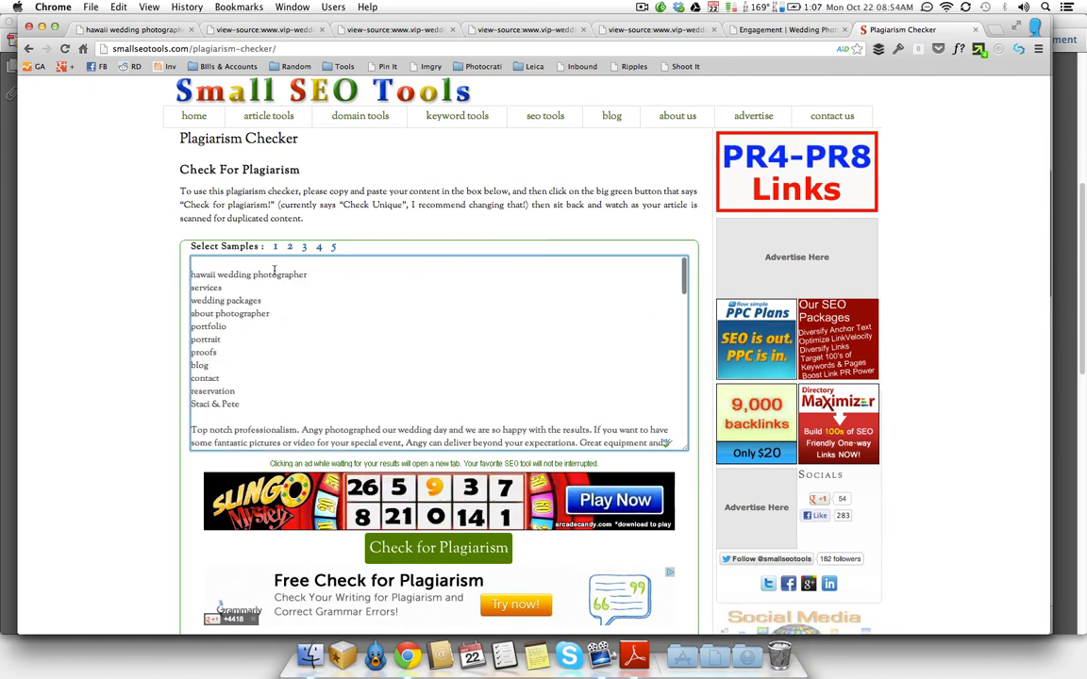
left_click_drag(191, 275, 269, 403)
key("BackSpace")
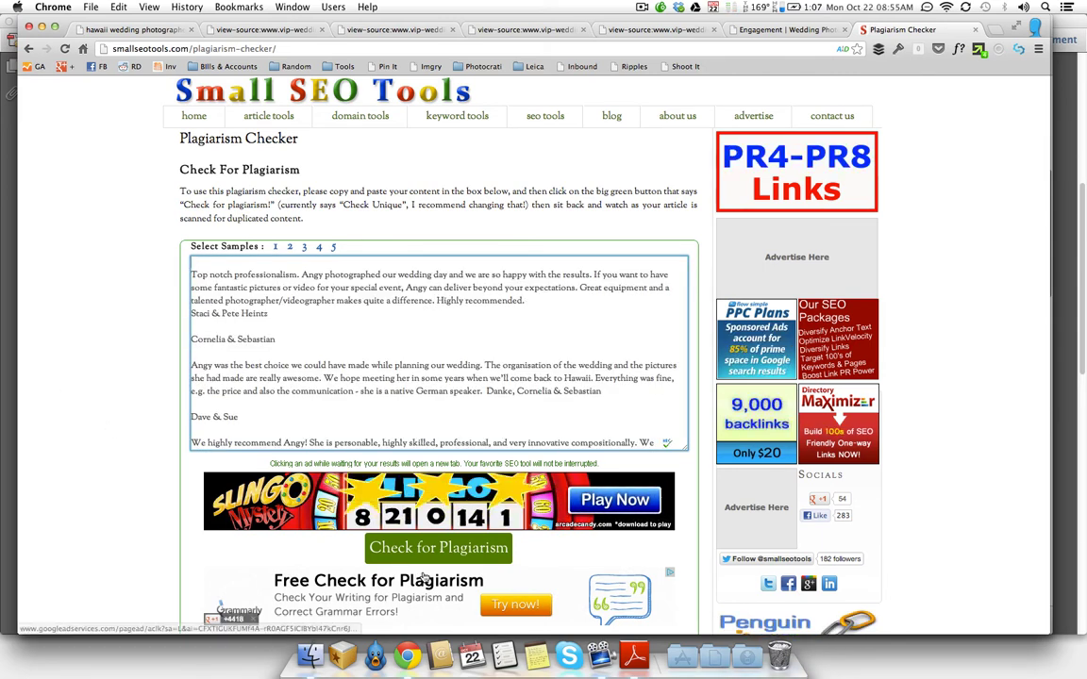
left_click(458, 550)
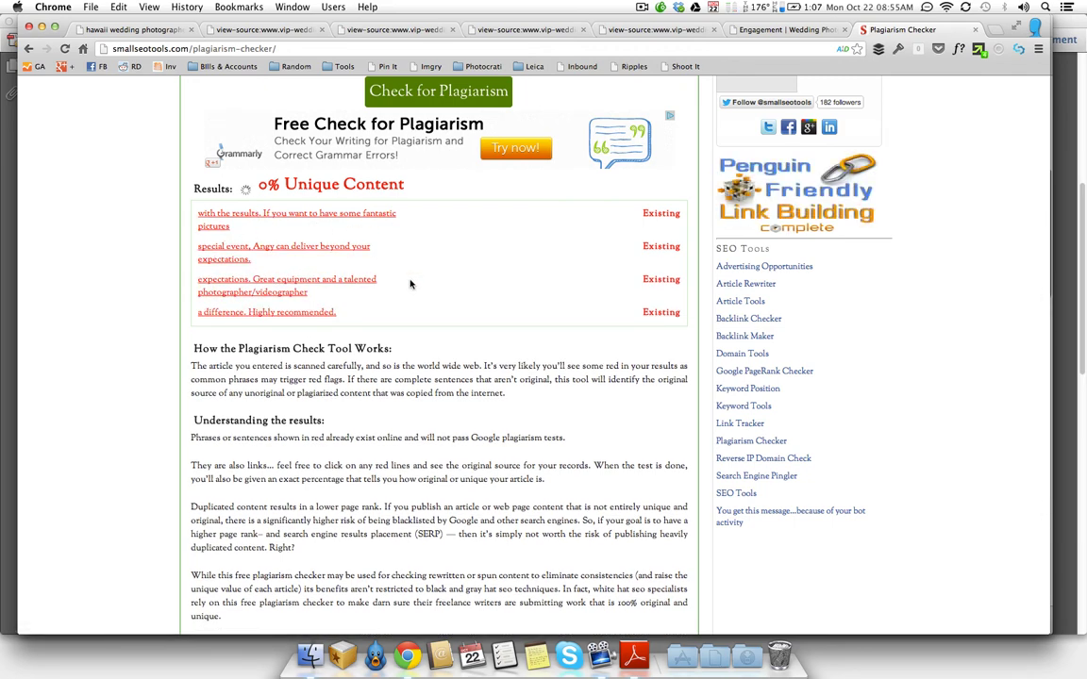
Step: Open two web sources matching the flagged testimonial text, inspect the people search page and the Pictage photographer listing, and close both
left_click(215, 262, "super")
left_click(227, 339, "super")
left_click(830, 29)
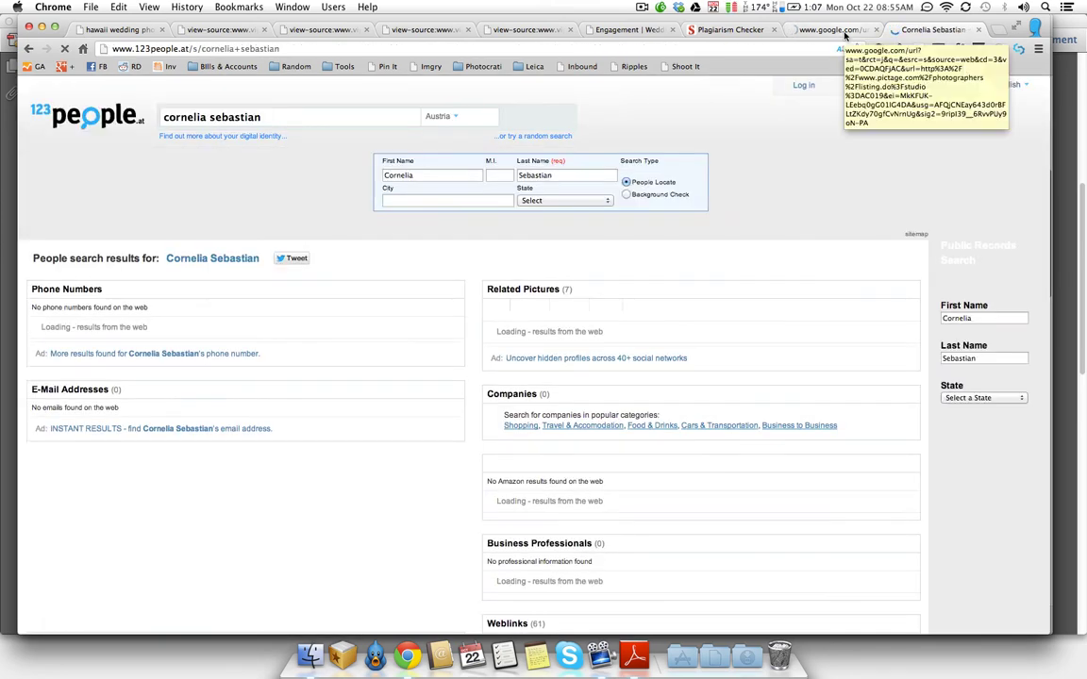
scroll(604, 449, "down", 3)
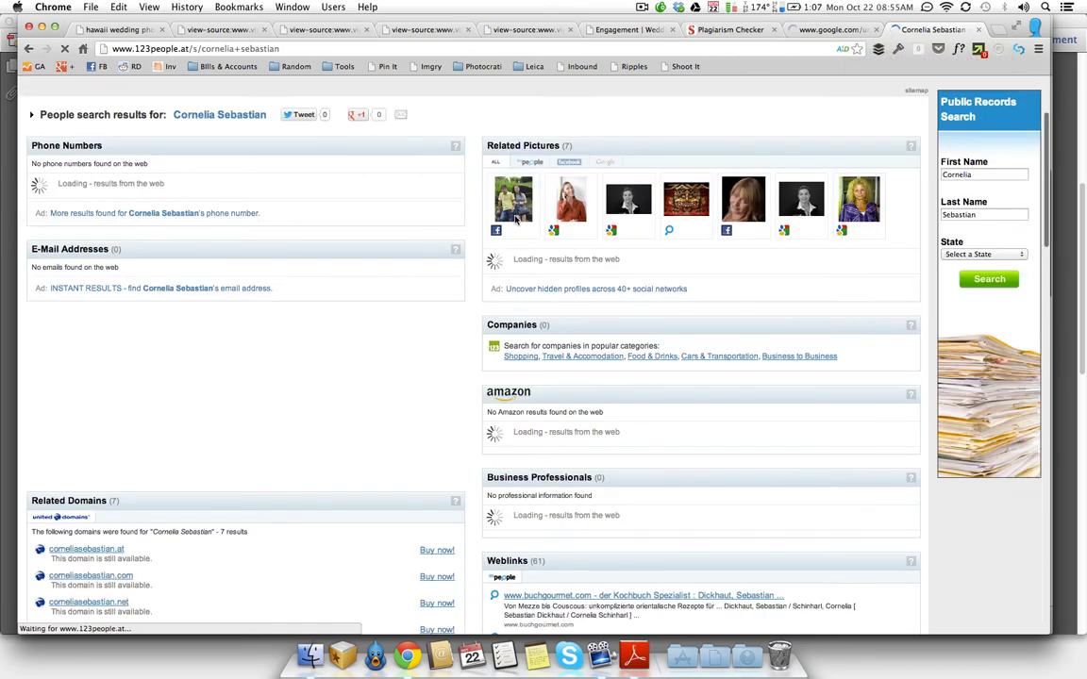
scroll(481, 368, "up", 5)
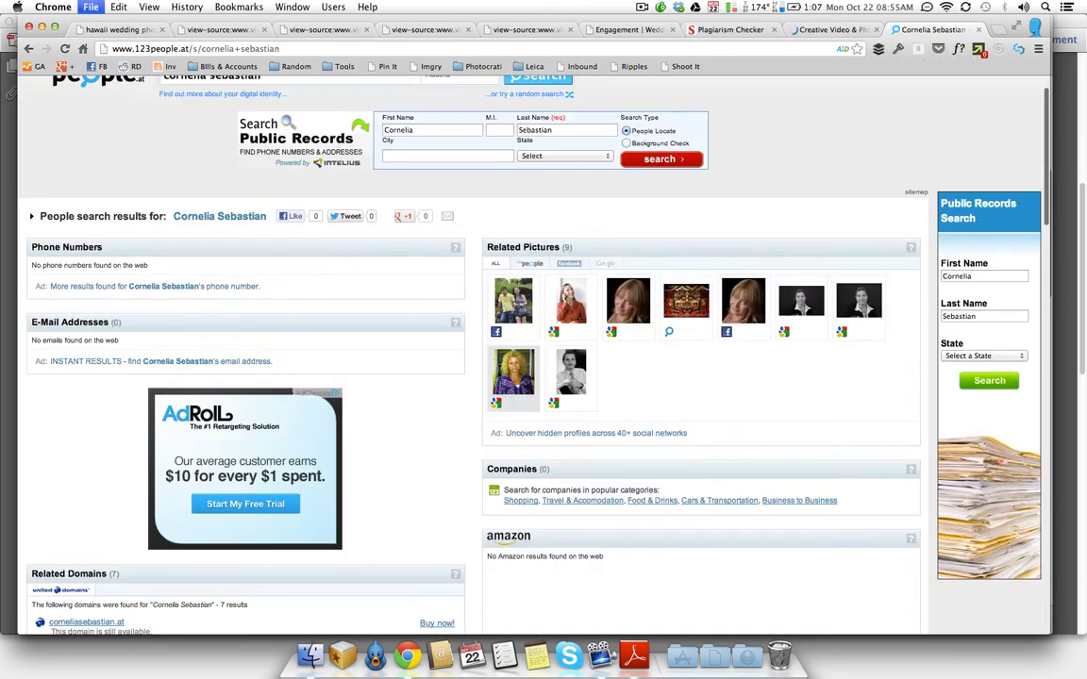
key("super+w")
scroll(370, 347, "down", 1)
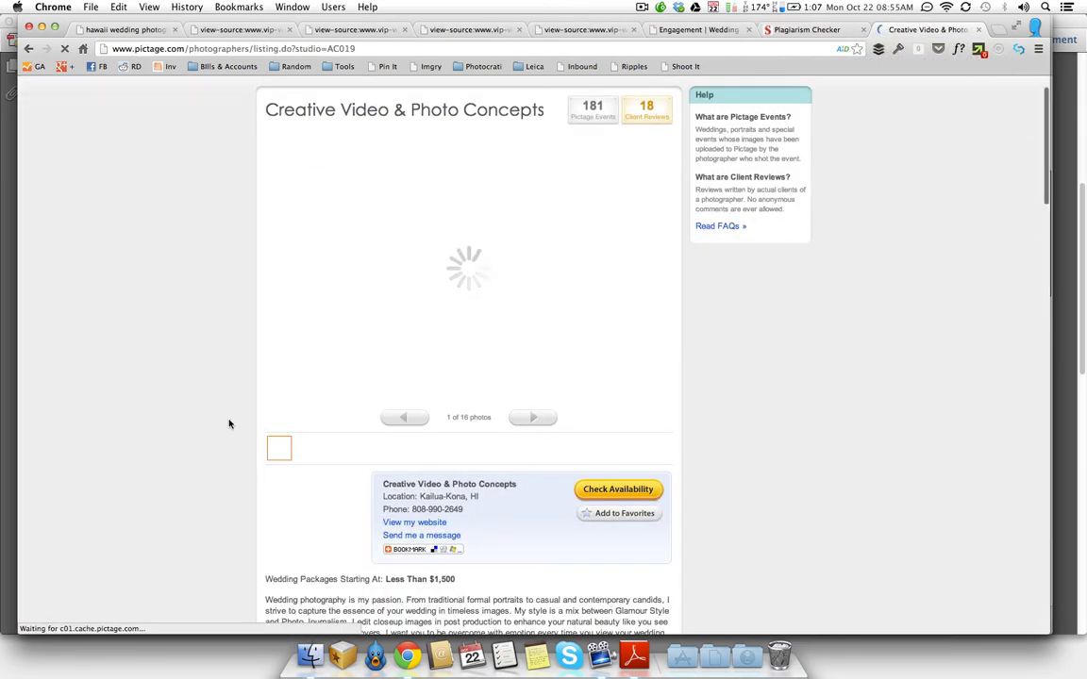
scroll(230, 424, "down", 5)
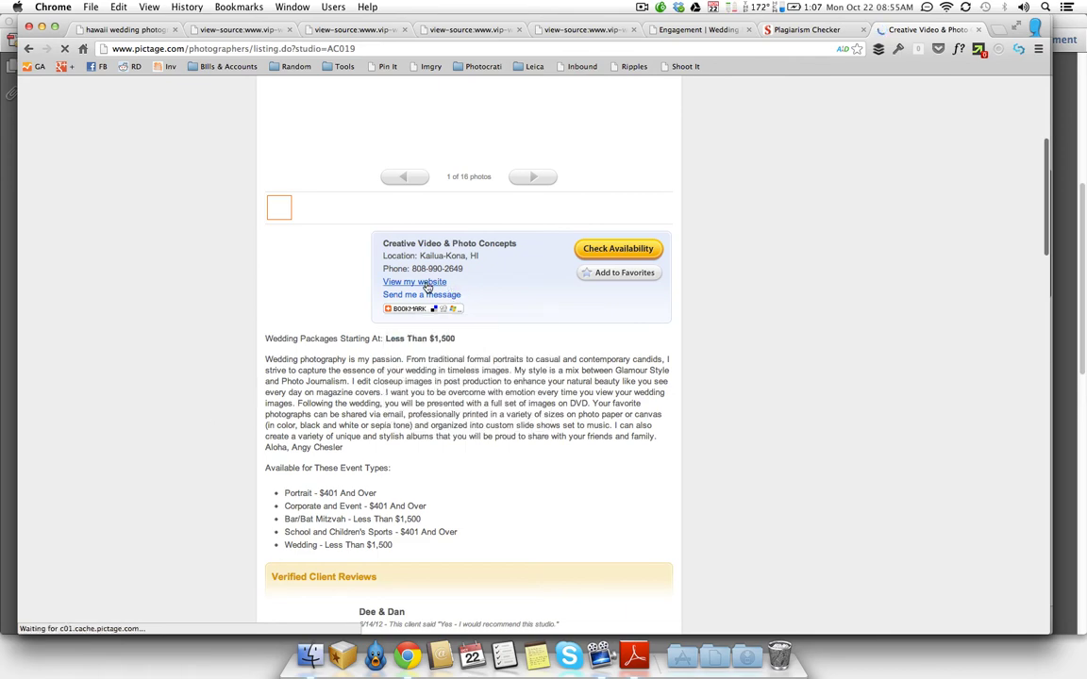
key("super+w")
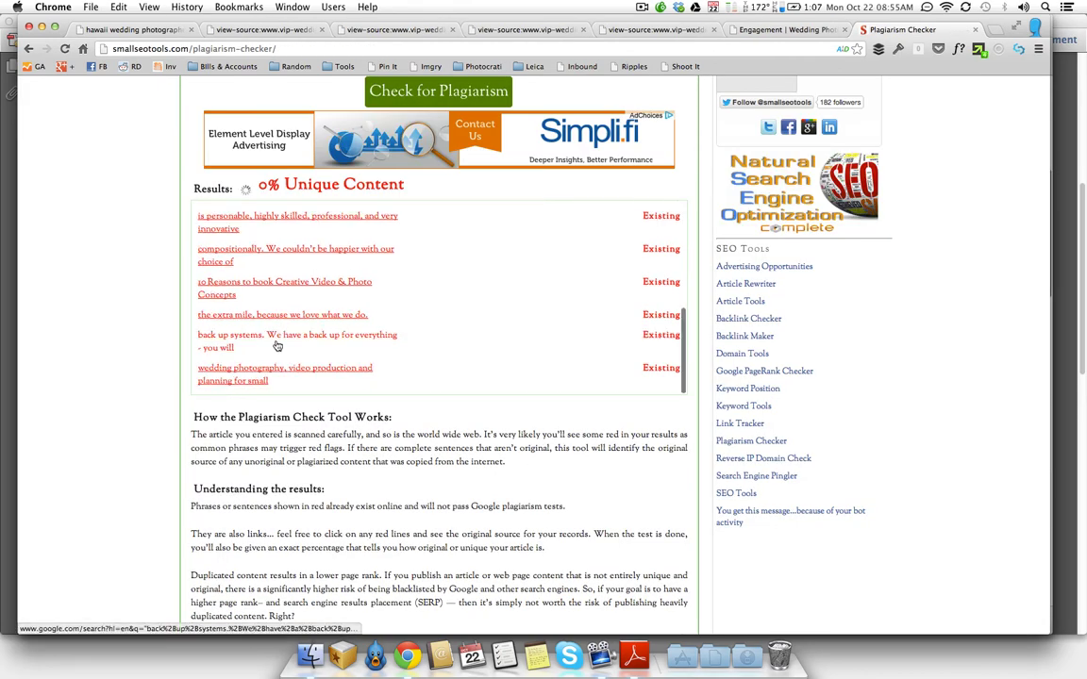
Step: Review the flagged sentences and compare the royal-kona-resort.info page matching "10 Reasons to book Creative Video & Photo Concepts" with the plagiarism results
scroll(273, 358, "down", 4)
scroll(247, 160, "up", 6)
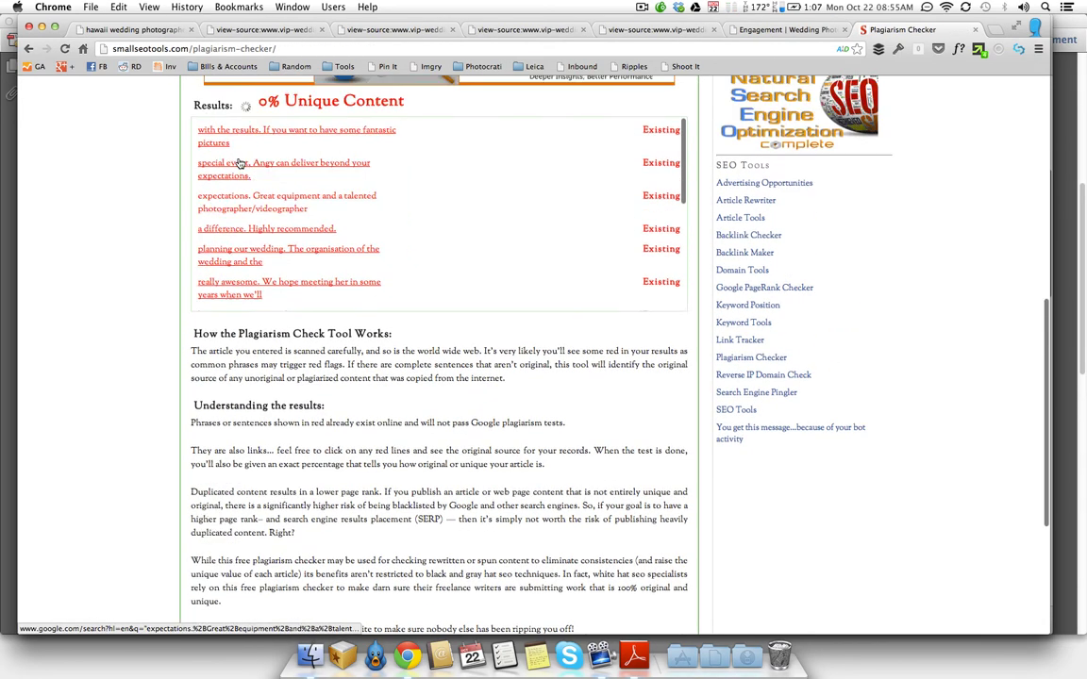
scroll(250, 321, "down", 5)
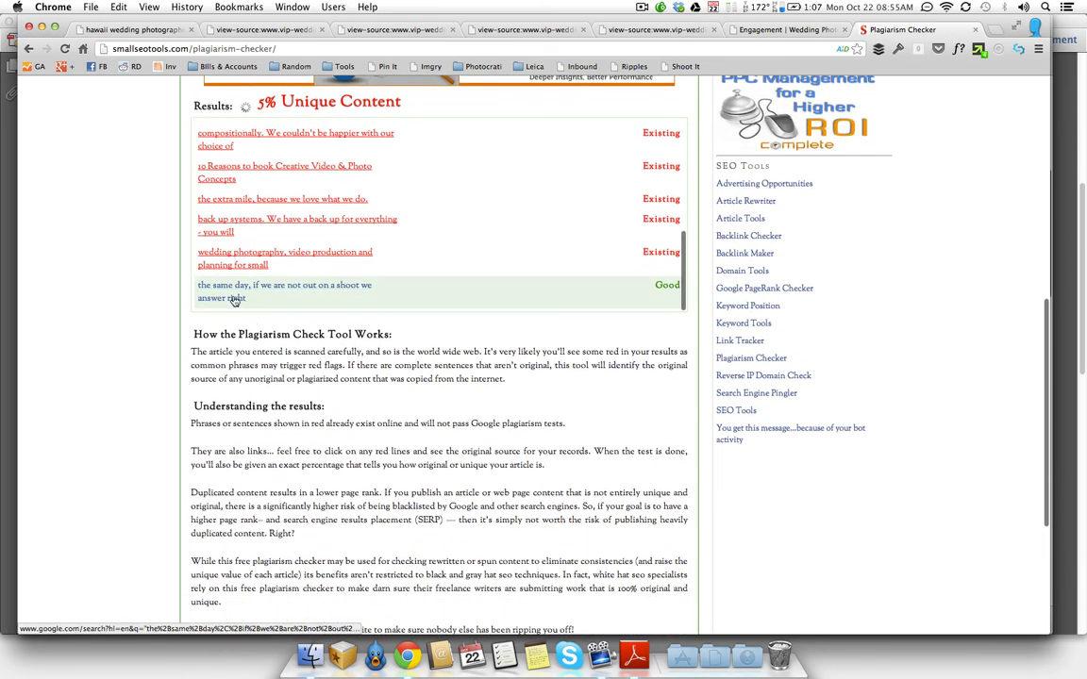
left_click(226, 178, "super")
scroll(223, 189, "up", 5)
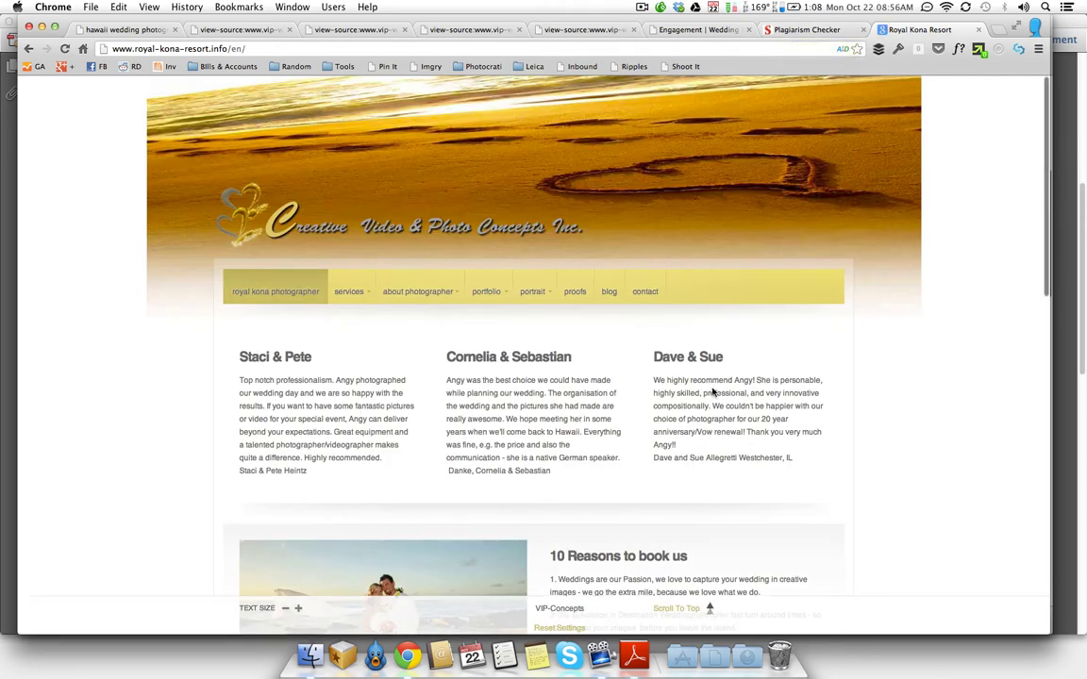
scroll(712, 392, "down", 3)
scroll(712, 387, "up", 5)
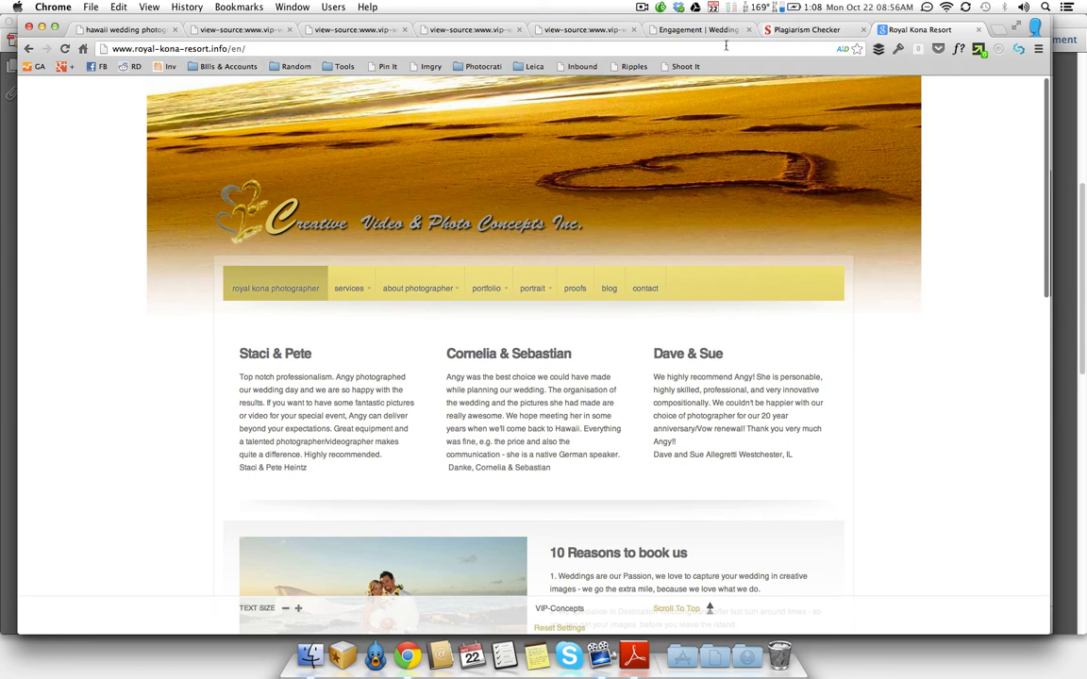
left_click(794, 33)
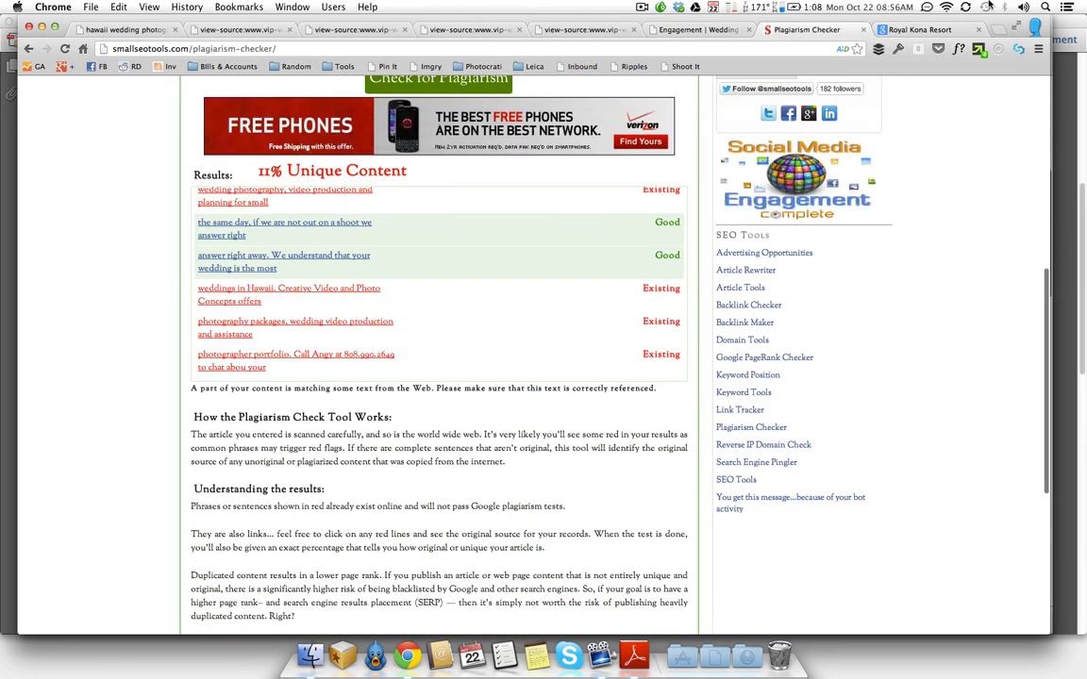
Step: Search Google for site:royal-kona-resort.info and look through the duplicate site's indexed pages
left_click(932, 29)
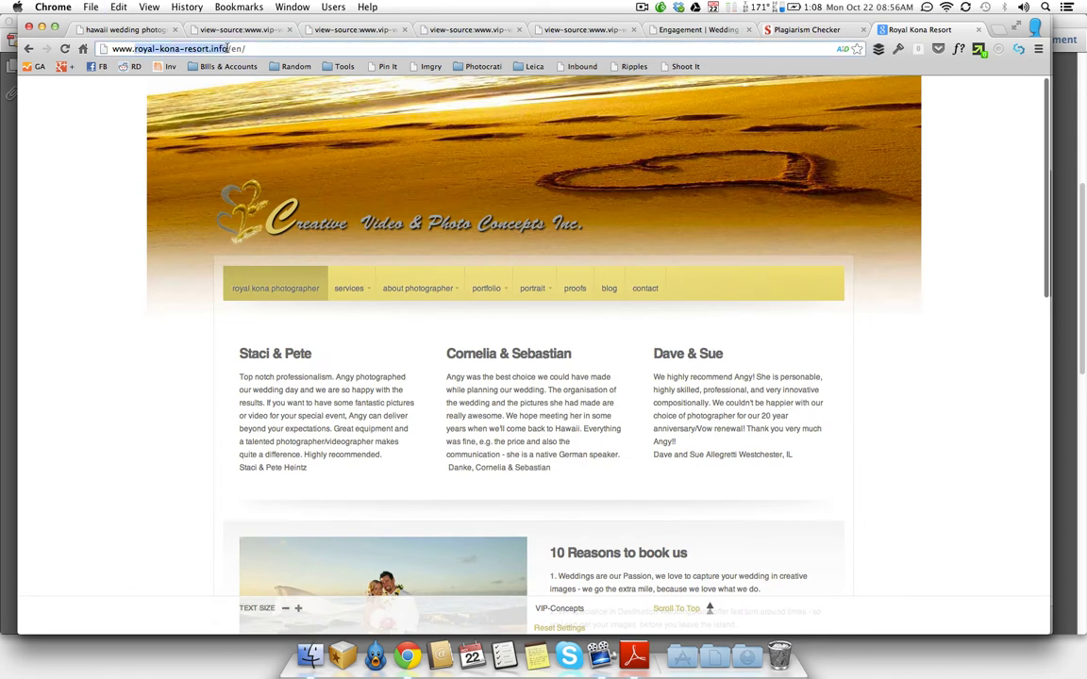
key("super+c")
key("super+a")
type("site:")
key("super+v")
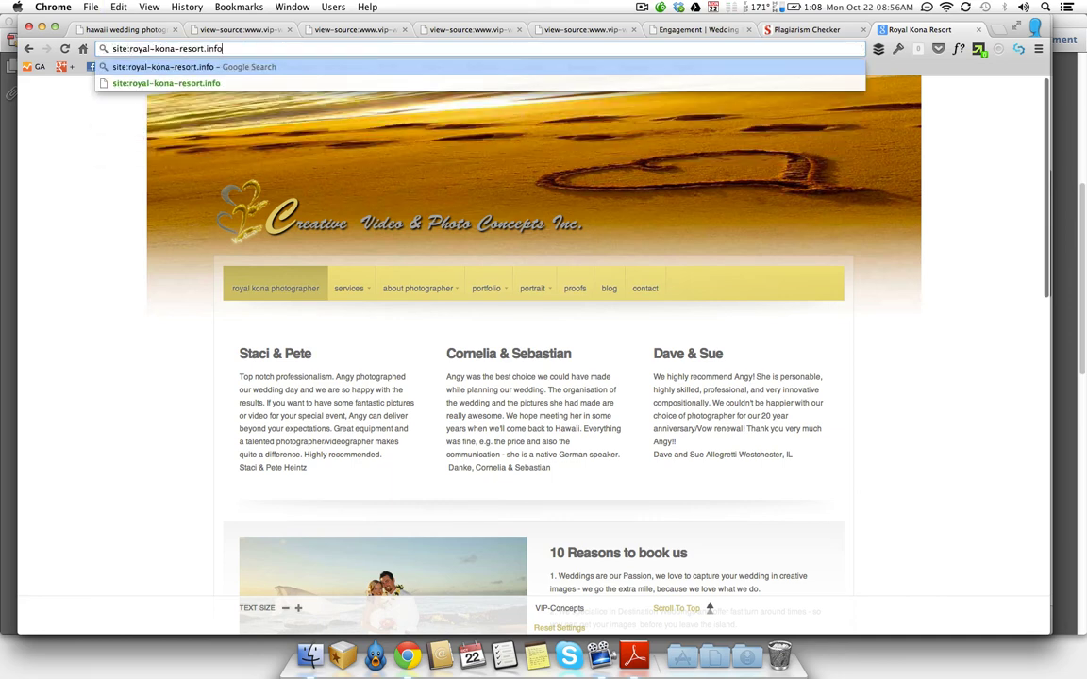
key("Return")
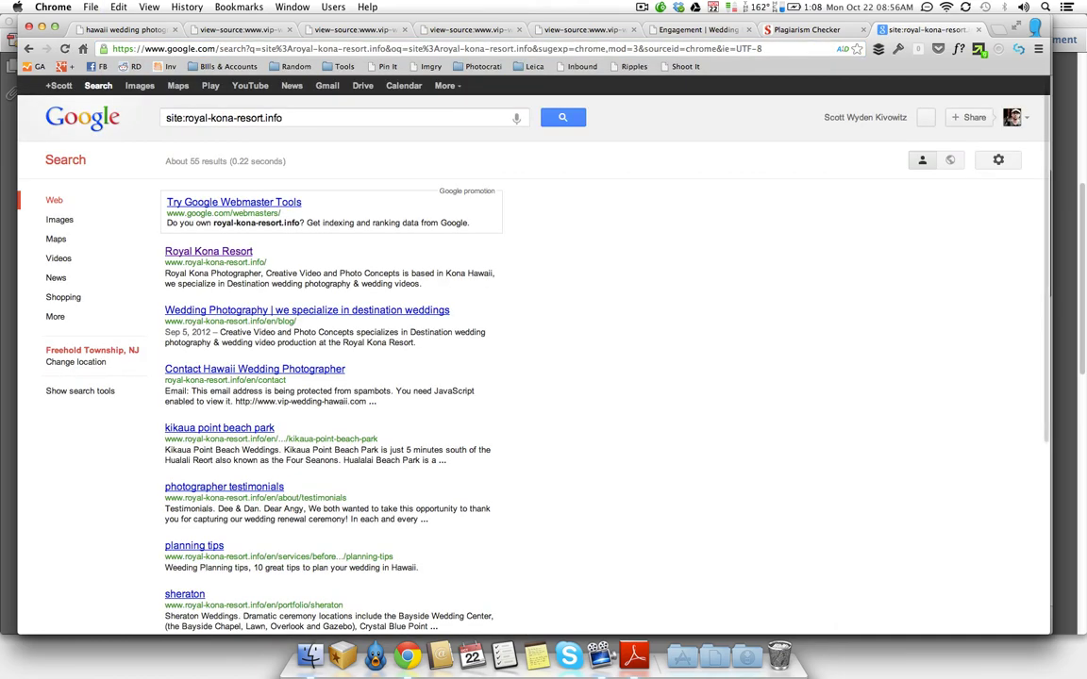
scroll(224, 483, "down", 5)
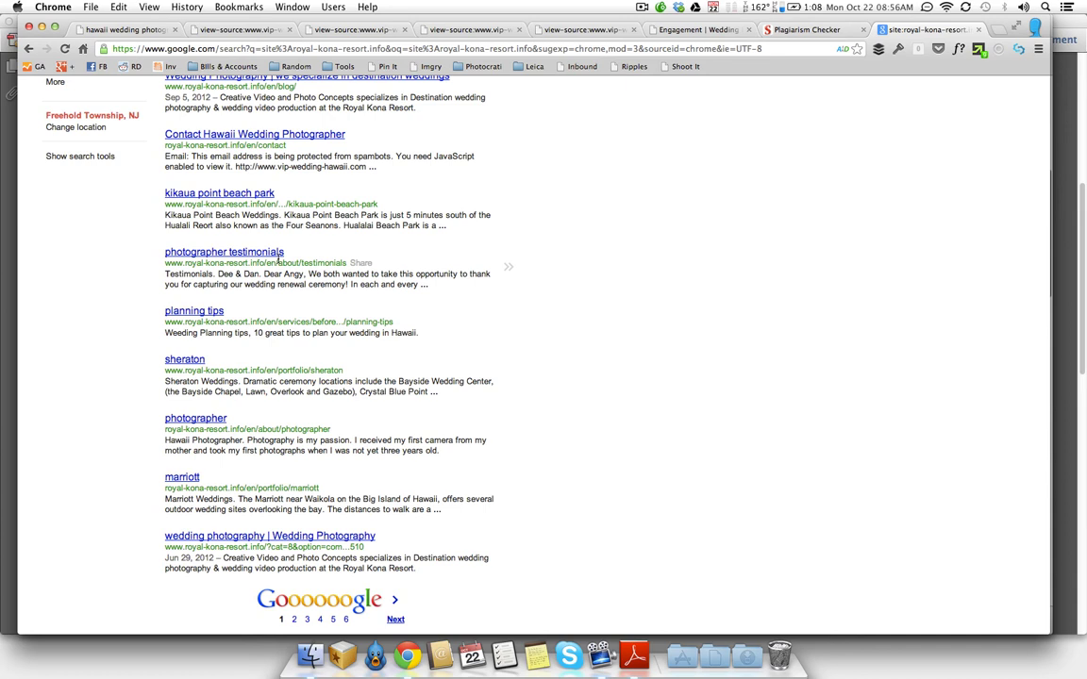
scroll(270, 264, "up", 1)
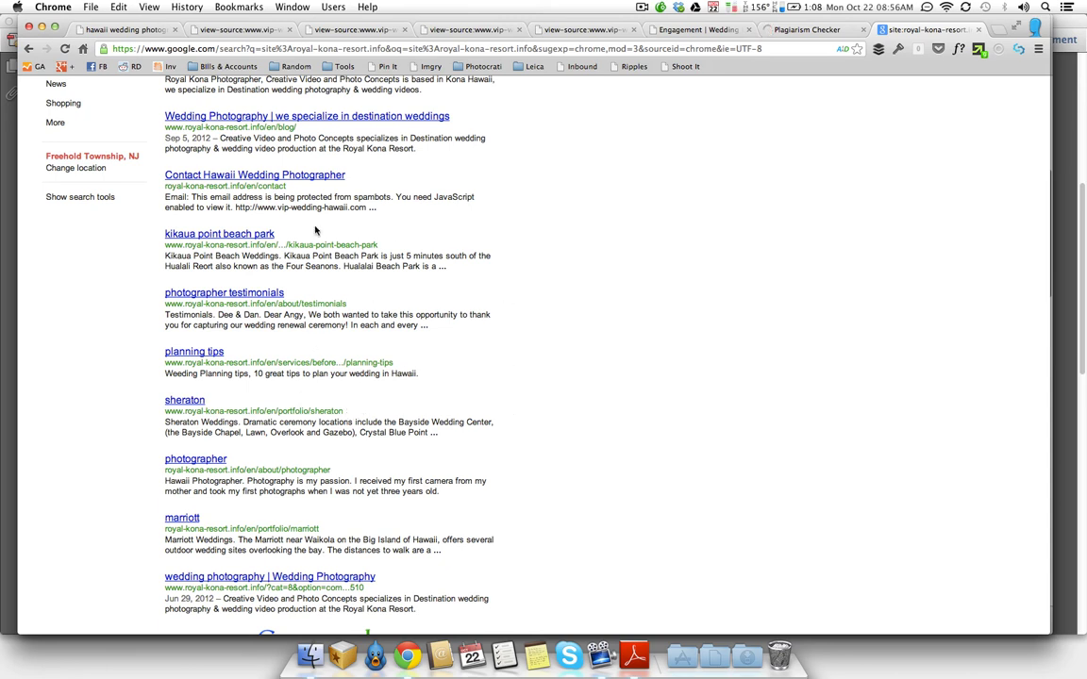
key("super+w")
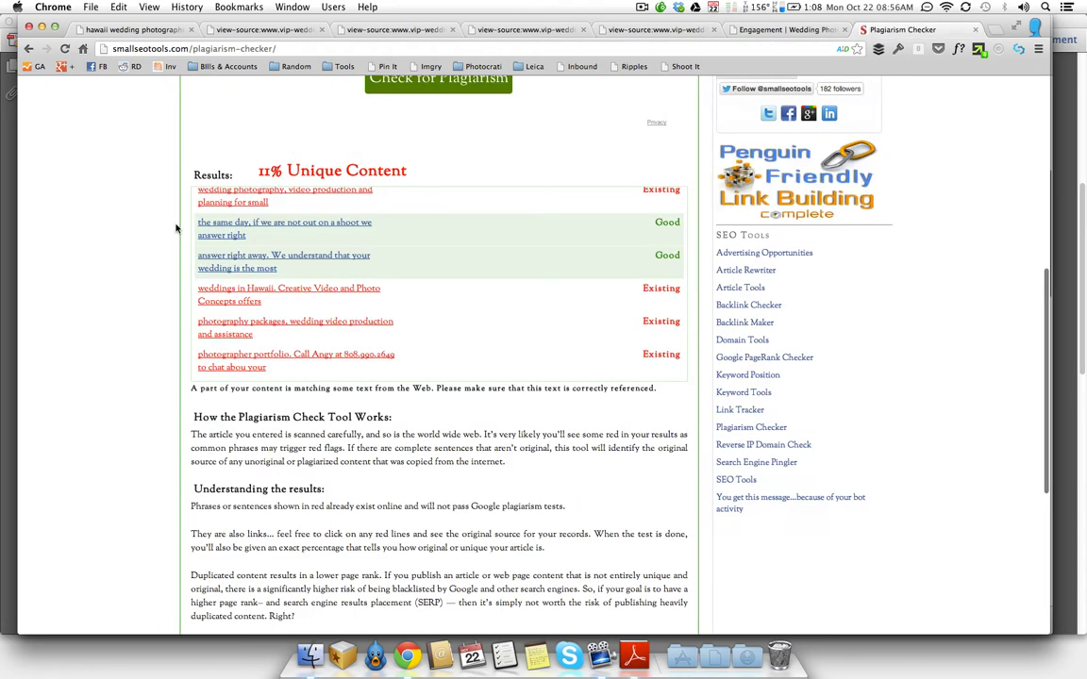
Step: Close the plagiarism checker and check the 300-word content item in the advanced audit checklist PDF
key("super+w")
left_click(109, 31)
key("super+Tab")
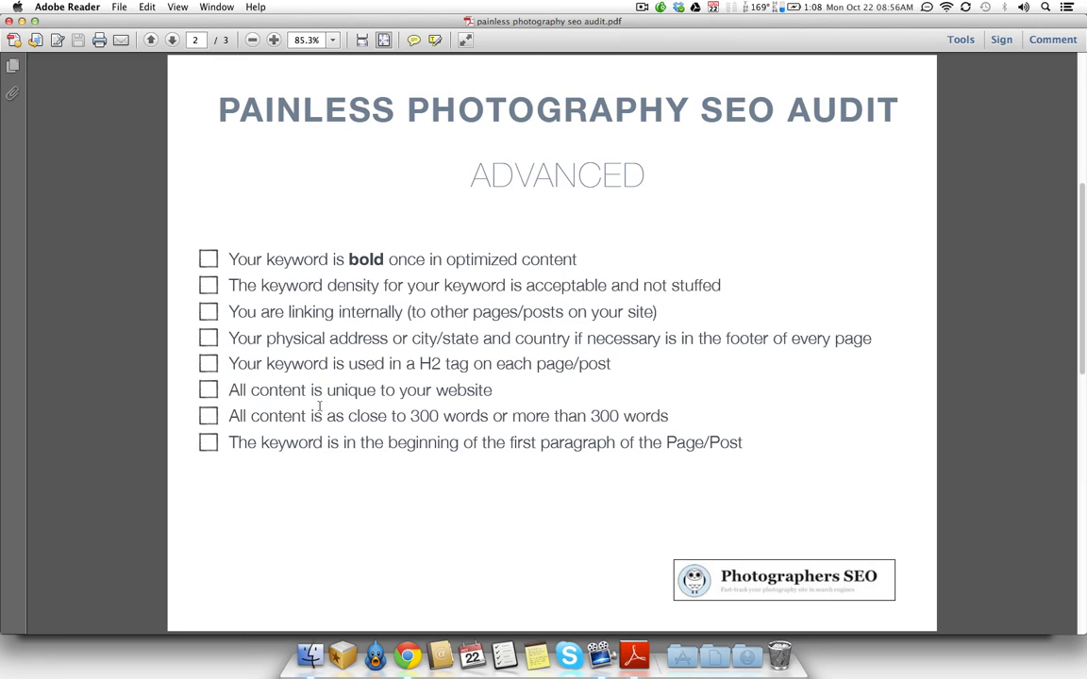
key("super+Tab")
Step: Copy the home page's entire text from vip-wedding-hawaii.com and paste it into the wordcounter.net word counter
scroll(441, 383, "up", 4)
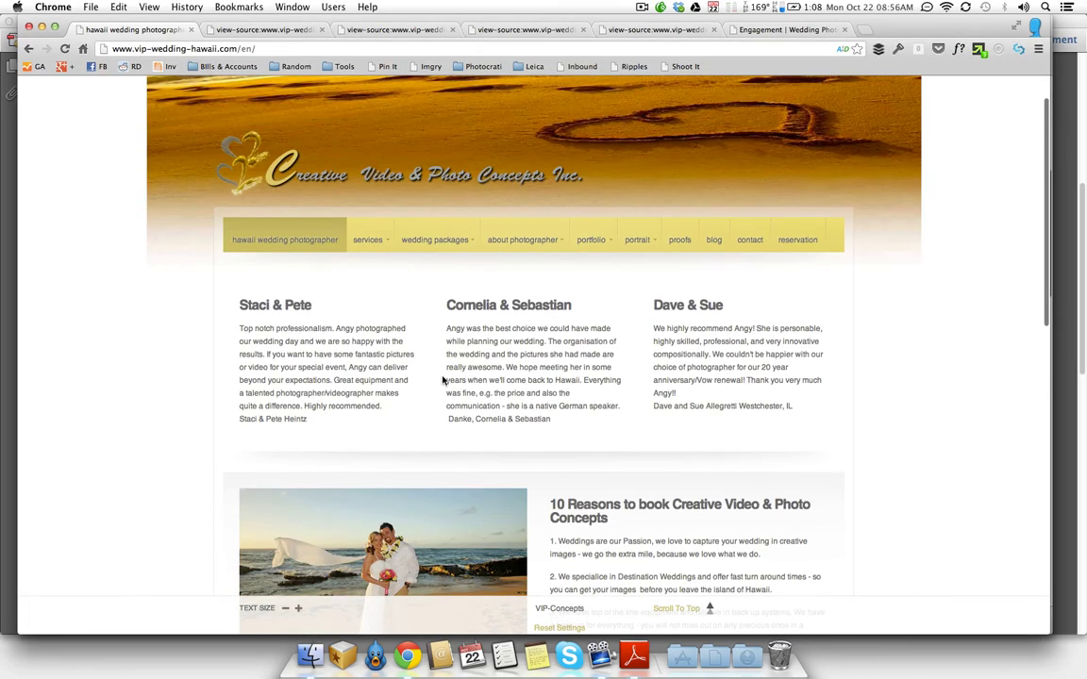
key("ctrl+shift+g")
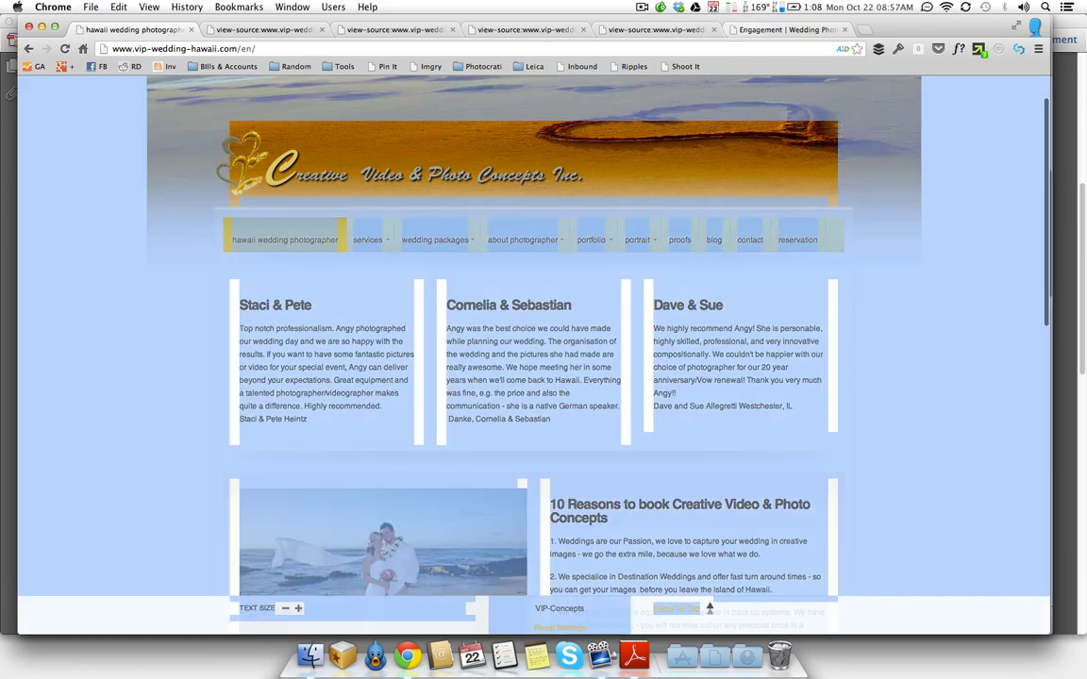
key("super+c")
key("super+grave")
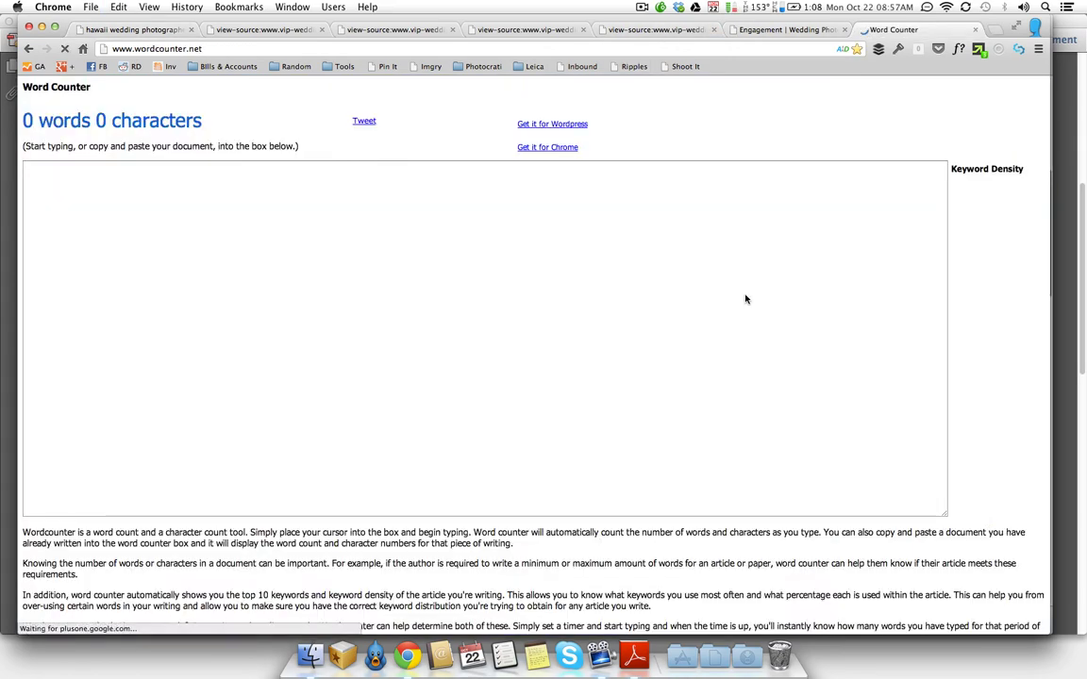
left_click(604, 303)
key("super+v")
Step: Delete the footer and contact lines from the end of the text in the word counter
key("shift+Up")
key("shift+Up")
key("shift+Up")
key("shift+Up")
key("shift+Up")
key("shift+Up")
key("shift+Up")
key("shift+Up")
key("shift+Up")
key("shift+Up")
key("shift+Up")
key("BackSpace")
key("shift+Up")
key("shift+Up")
key("shift+Up")
key("shift+Up")
key("shift+Up")
key("shift+Up")
key("shift+Up")
key("shift+Up")
key("shift+Up")
key("shift+Up")
key("shift+Up")
key("BackSpace")
Step: Delete the navigation menu lines and the first testimonial title from the start of the text in the word counter
key("super+Up")
key("shift+Down")
key("shift+Down")
key("shift+Down")
key("shift+Down")
key("shift+Down")
key("shift+Down")
key("shift+Down")
key("shift+Down")
key("shift+Down")
key("shift+Down")
key("shift+Down")
key("shift+Down")
key("shift+Down")
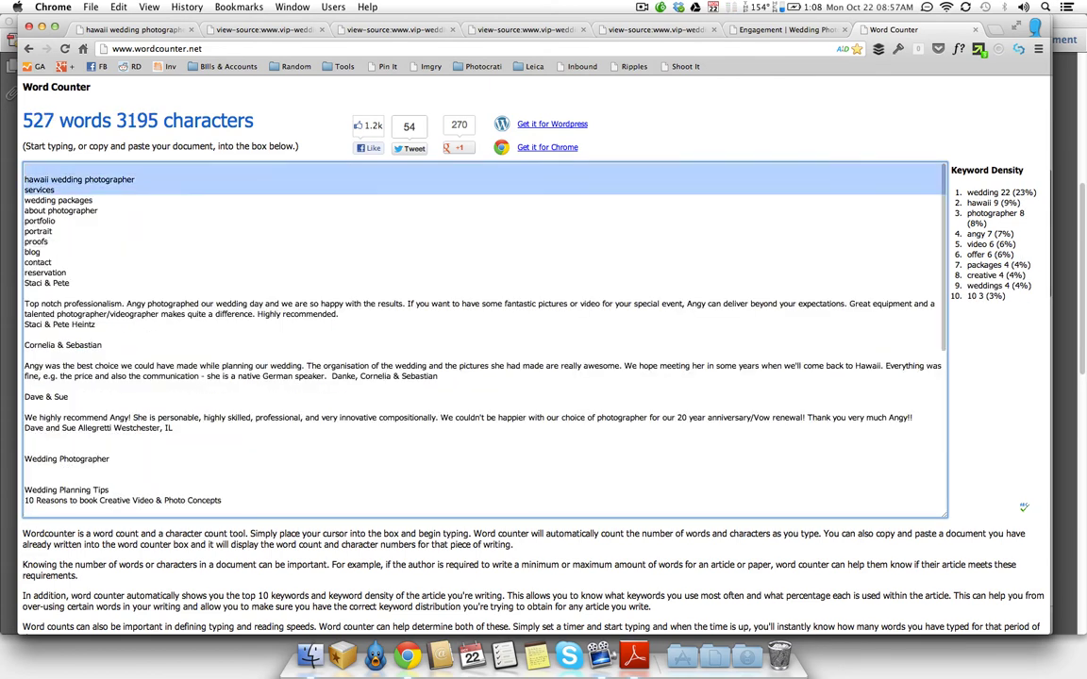
key("BackSpace")
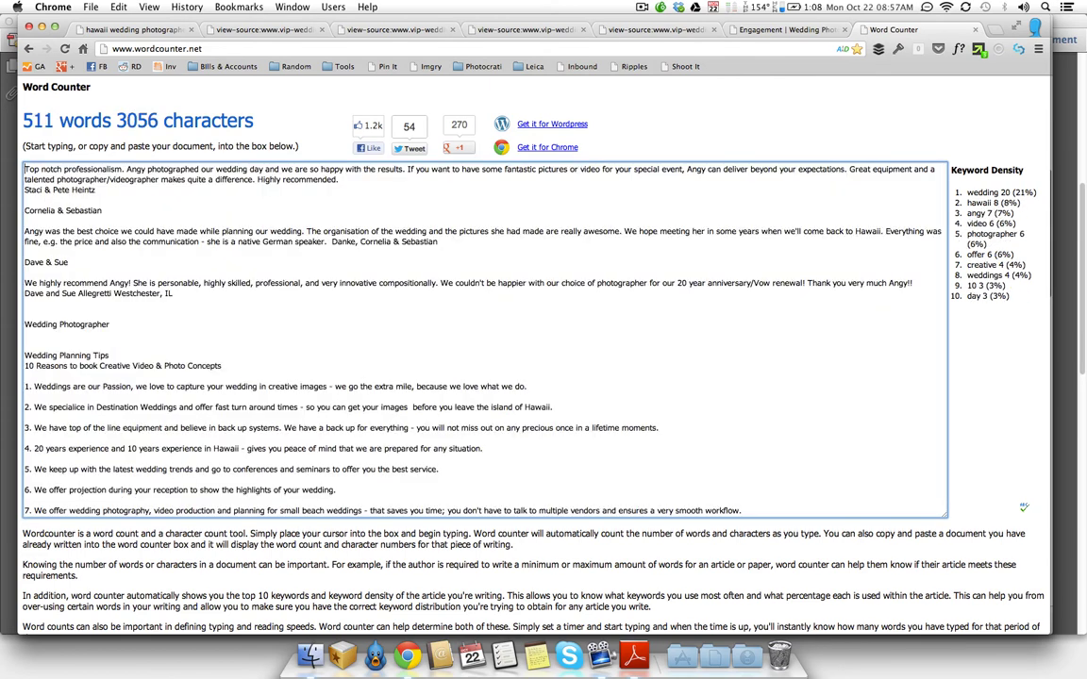
Step: Copy the two biography paragraphs from the hawaii photographer page and replace the word counter's text with them
left_click(140, 29)
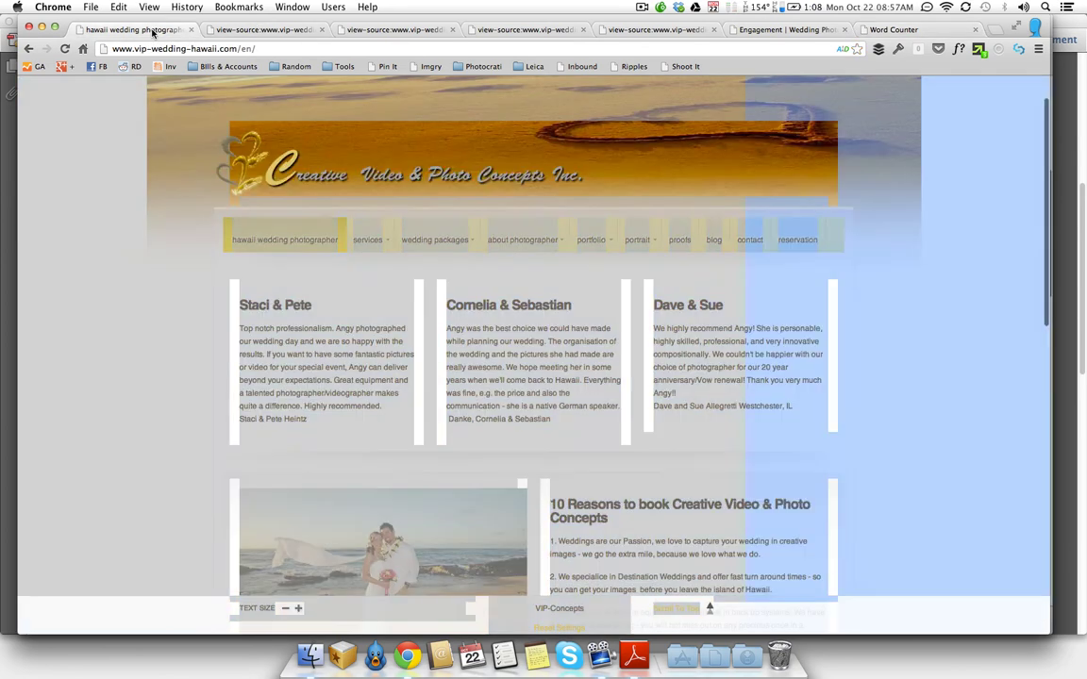
mouse_move(509, 242)
left_click(497, 262)
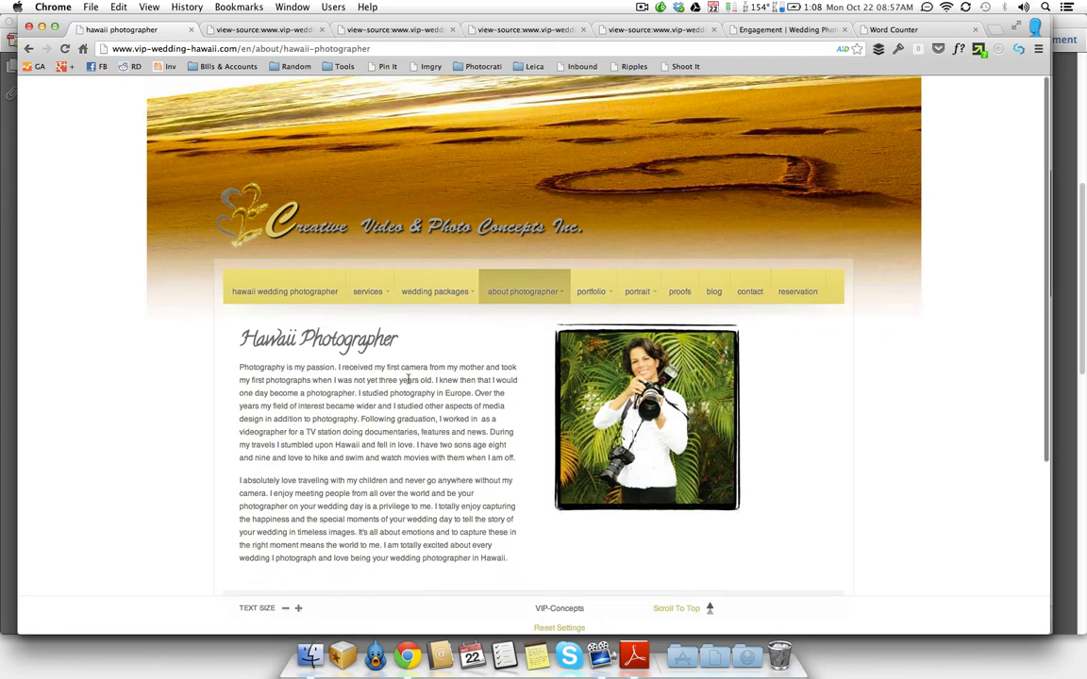
scroll(400, 339, "down", 3)
left_click_drag(522, 348, 206, 132)
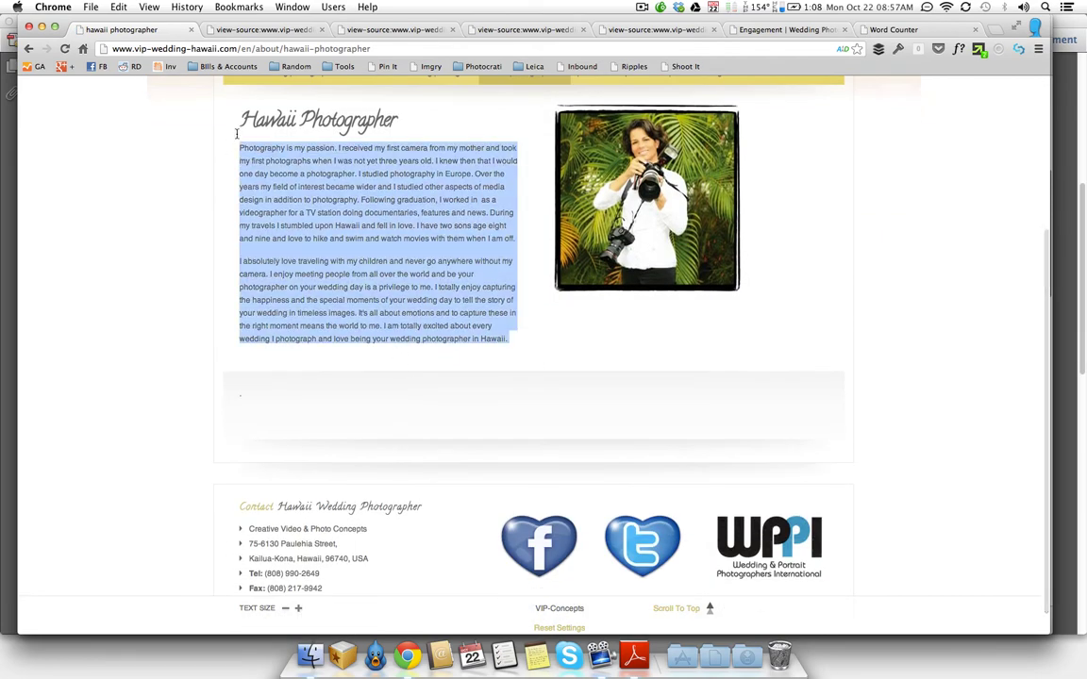
left_click(917, 30)
key("super+a")
key("super+v")
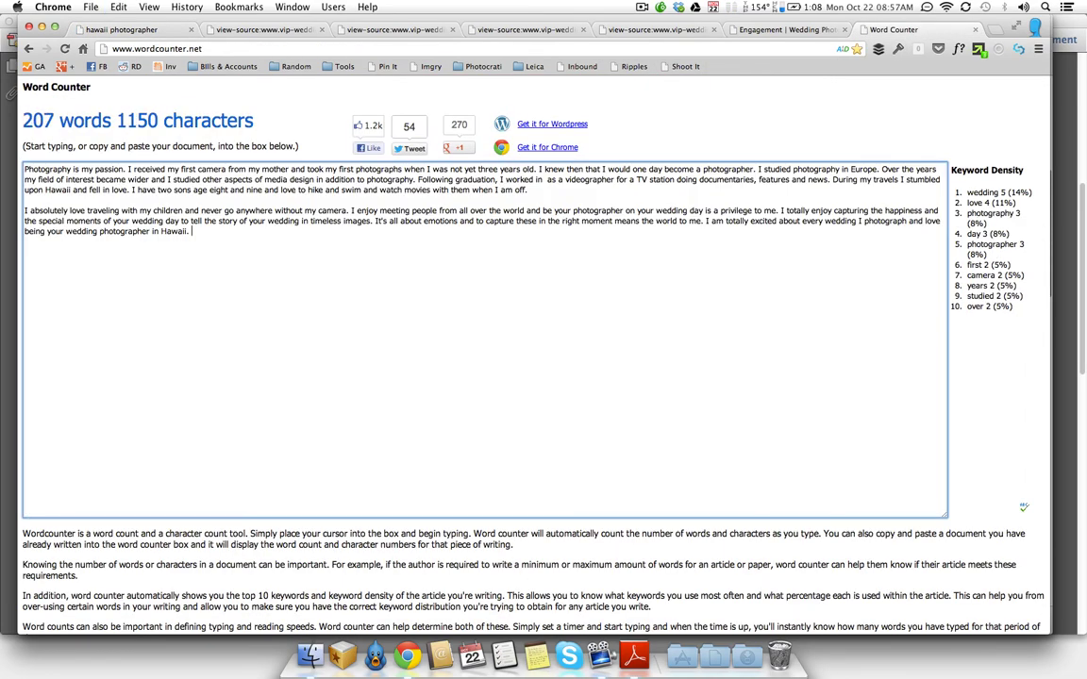
Step: Open the site's photographer testimonials page and skim how much text it contains
left_click(155, 29)
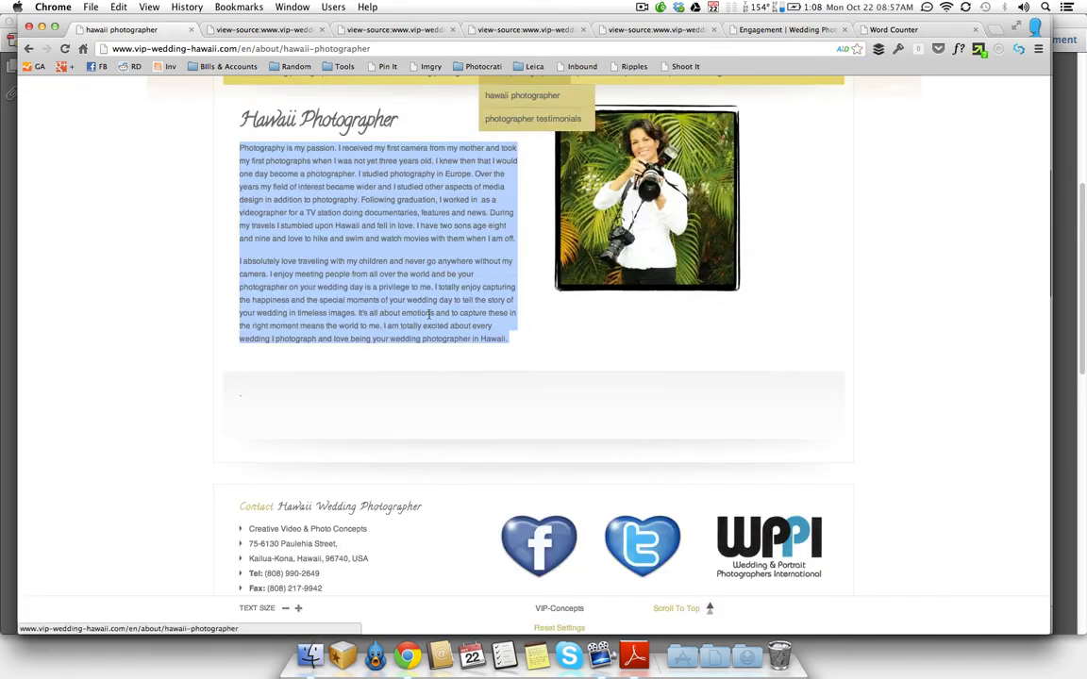
left_click(478, 201)
scroll(476, 430, "up", 3)
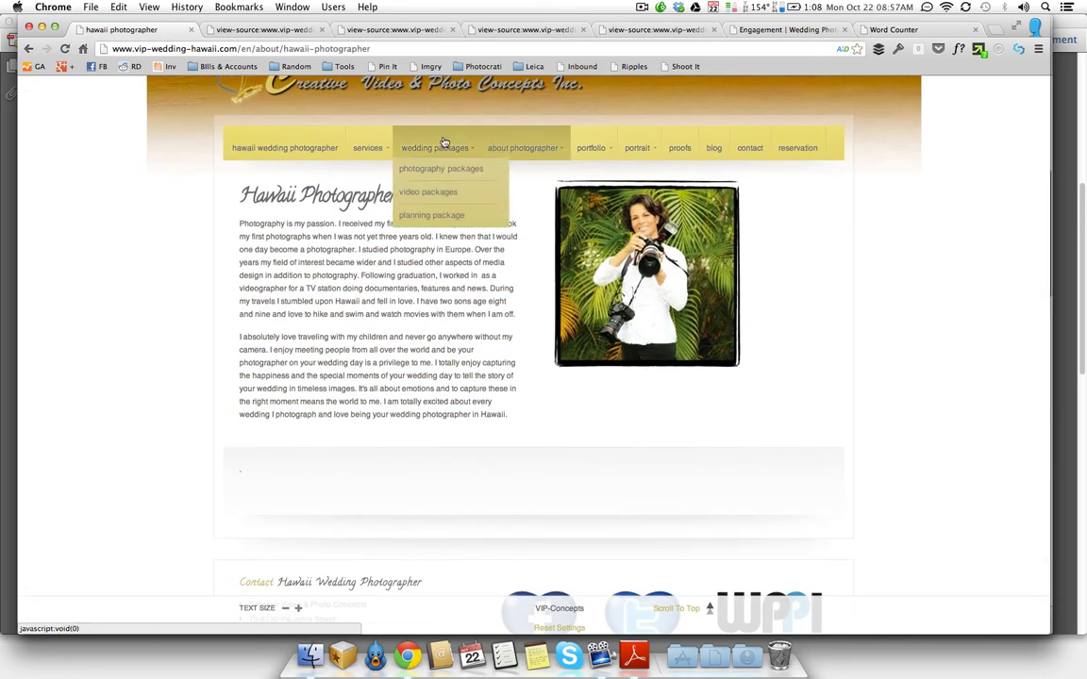
mouse_move(569, 153)
left_click(553, 194)
scroll(529, 331, "down", 15)
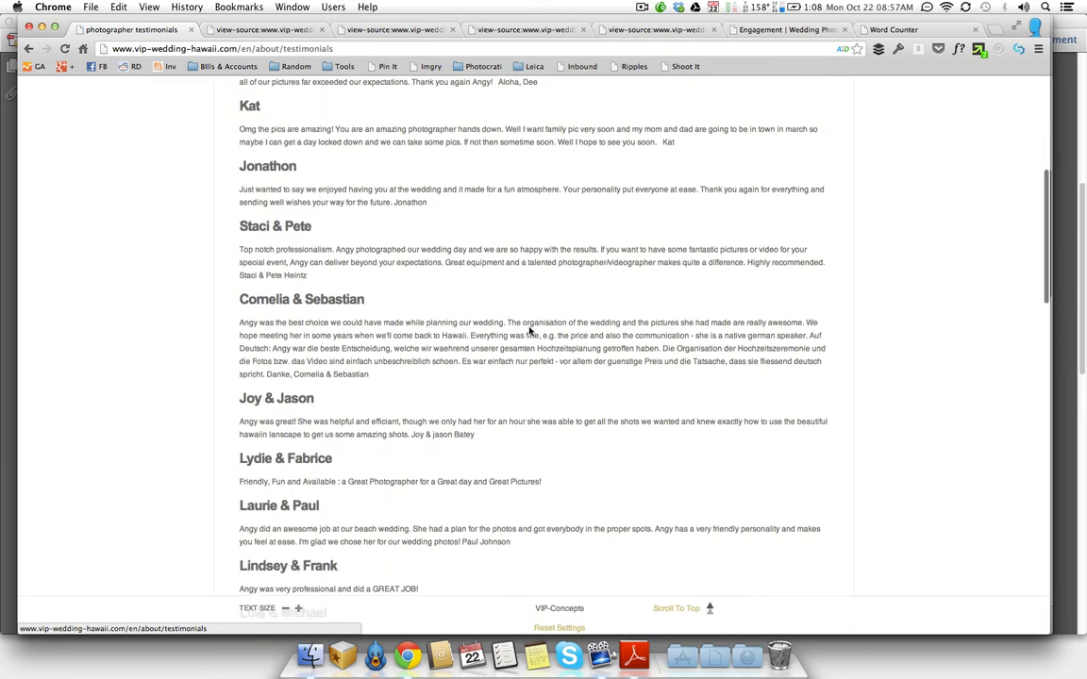
scroll(528, 326, "up", 20)
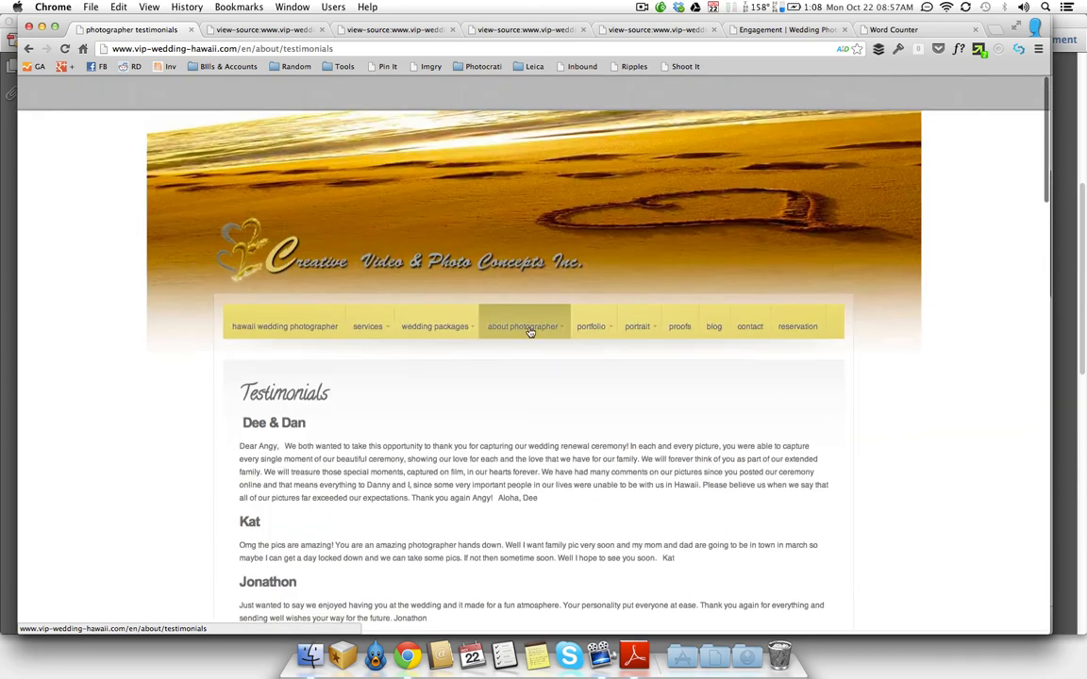
Step: Open the Engagement post from the site's blog and examine the length of its content
mouse_move(577, 296)
mouse_move(634, 297)
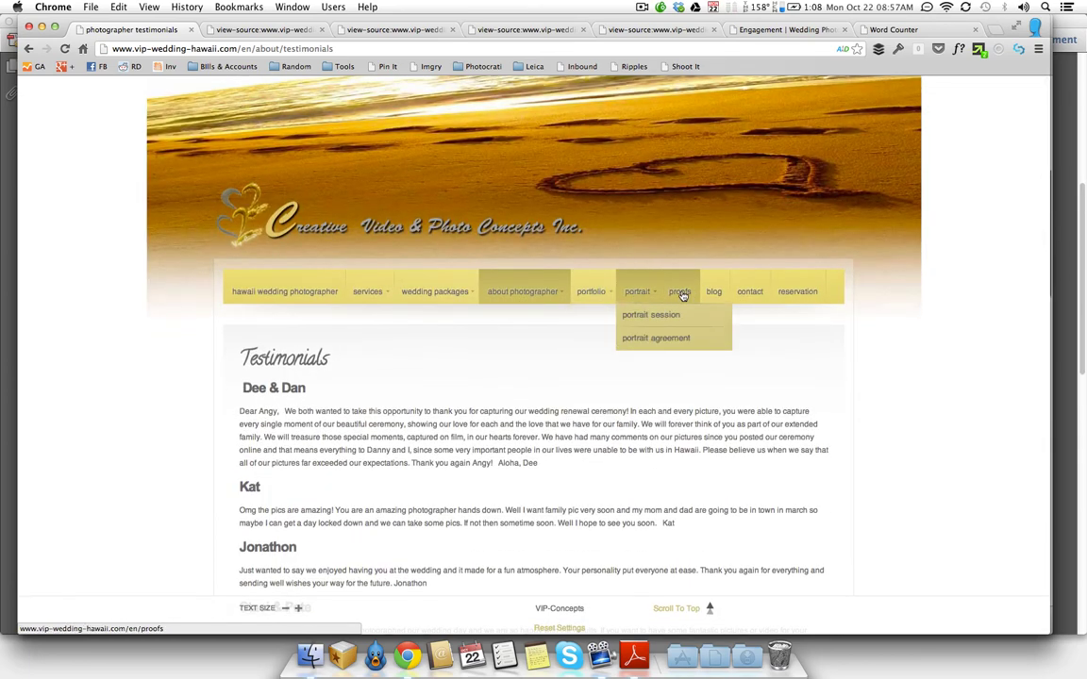
left_click(713, 292)
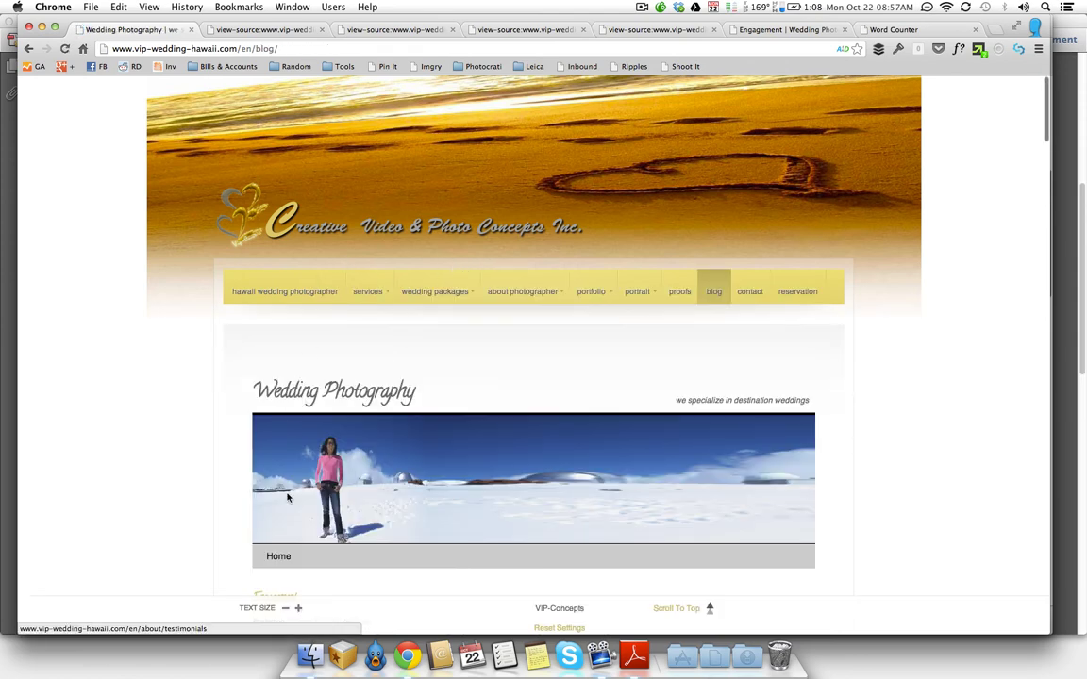
scroll(287, 497, "down", 5)
left_click(269, 388)
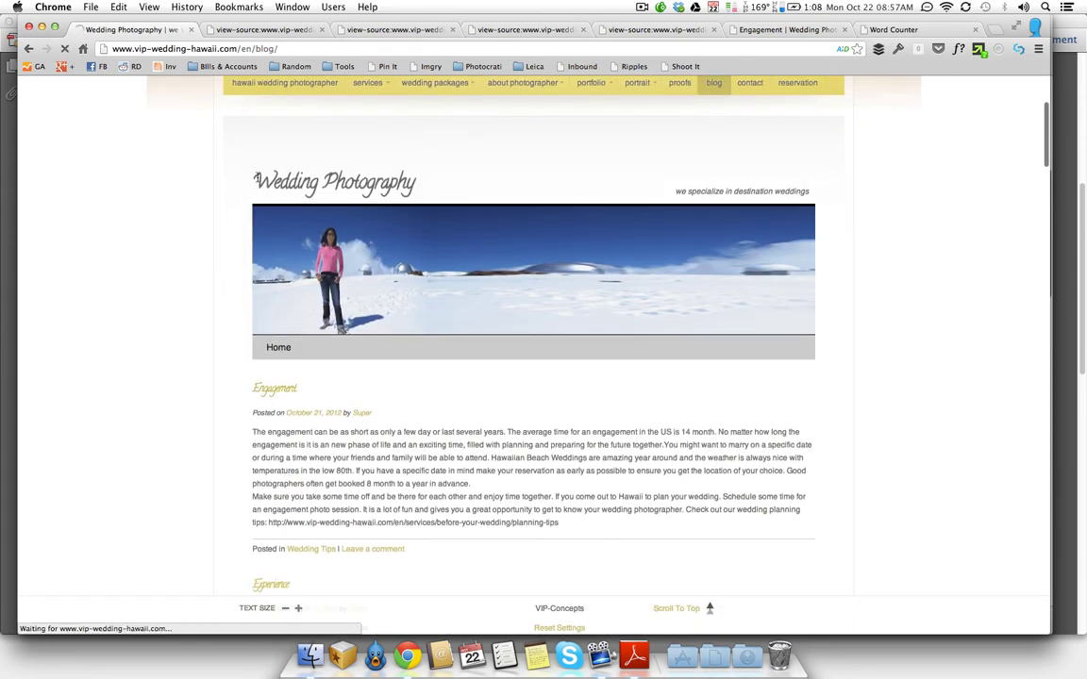
scroll(282, 328, "down", 15)
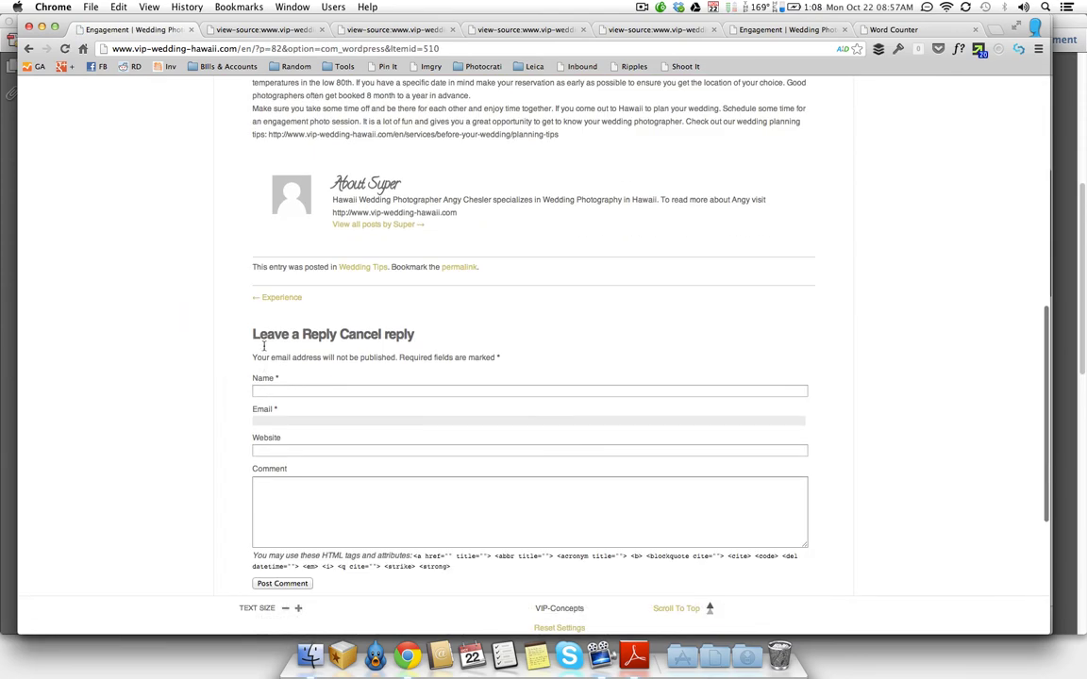
Step: Copy the two body paragraphs of the Engagement post and replace the word counter's text with them
scroll(282, 327, "up", 6)
left_click_drag(251, 302, 575, 396)
key("super+c")
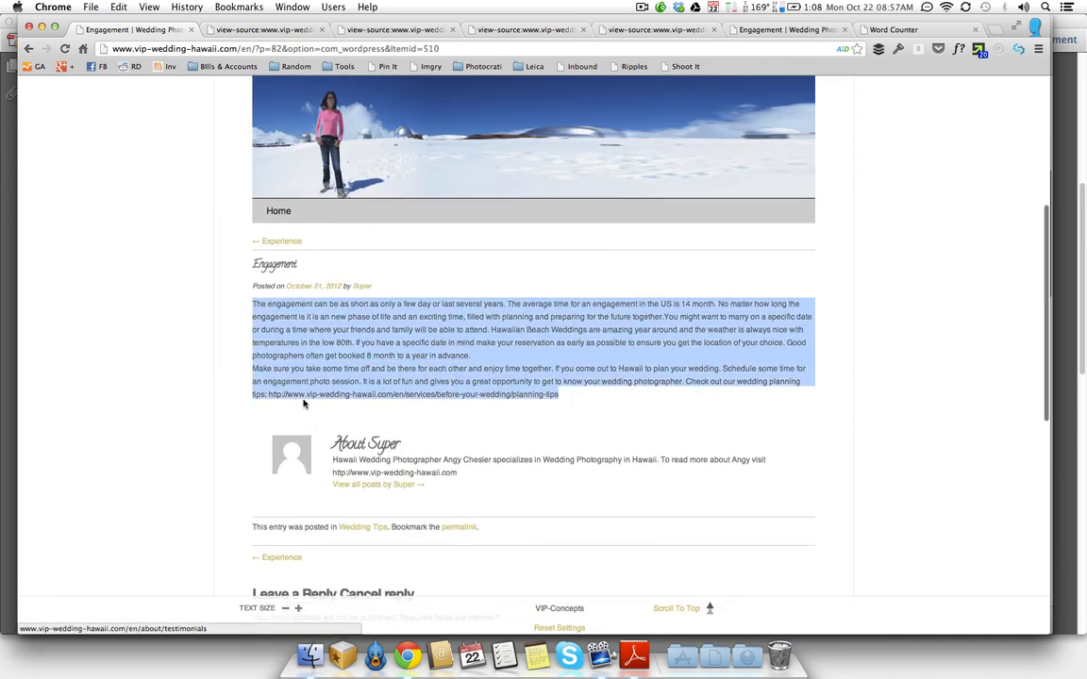
left_click(448, 387)
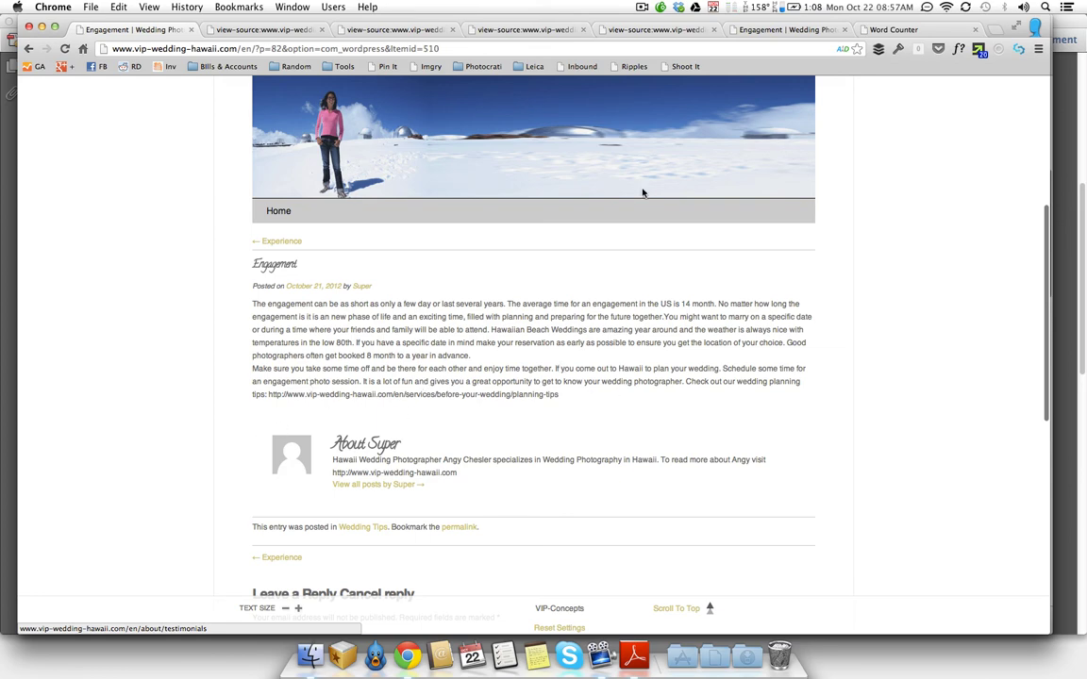
left_click(891, 30)
key("super+a")
key("super+v")
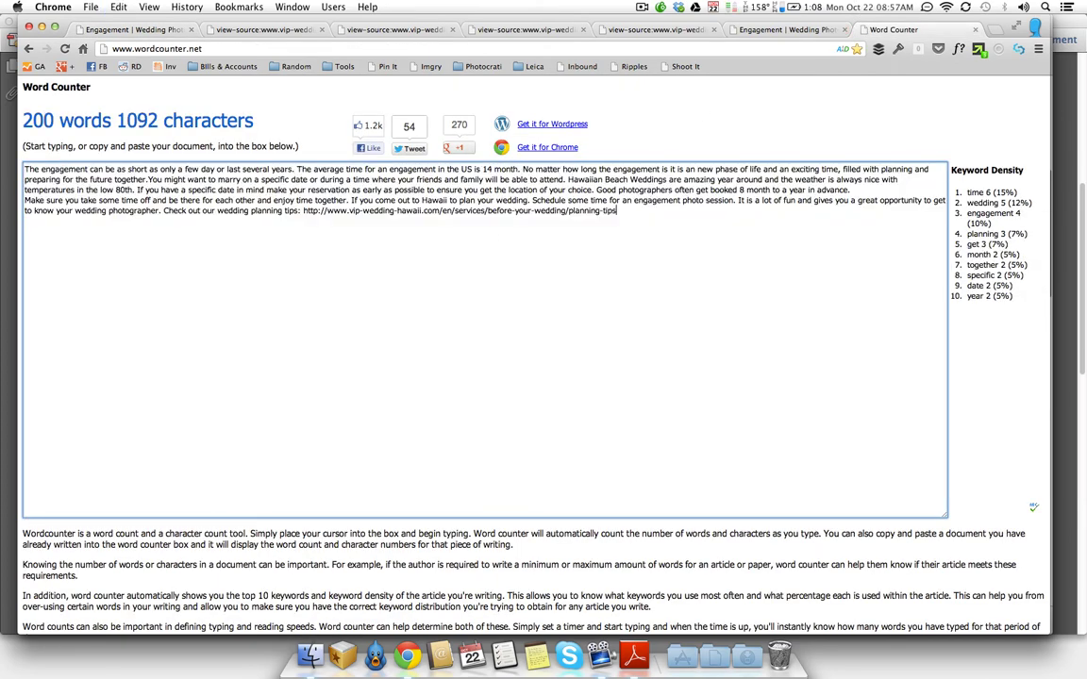
Step: Consult the advanced audit checklist in Adobe Reader and compare the Engagement post's title in Chrome with the beginning of its first paragraph
left_click(756, 29)
scroll(475, 342, "down", 5)
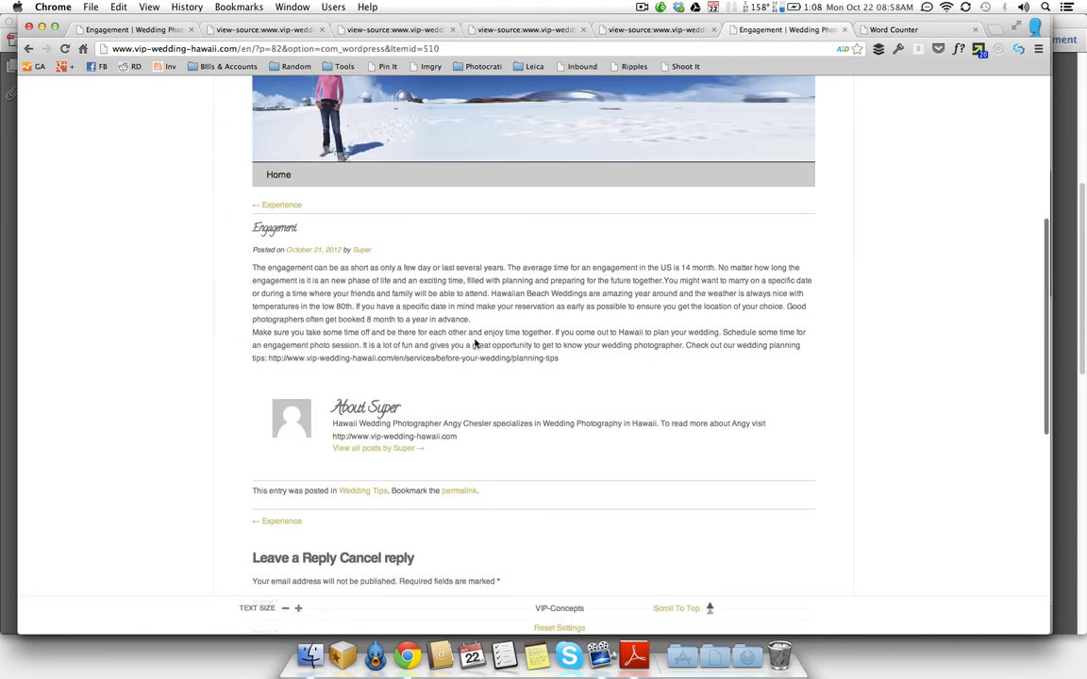
key("super+Tab")
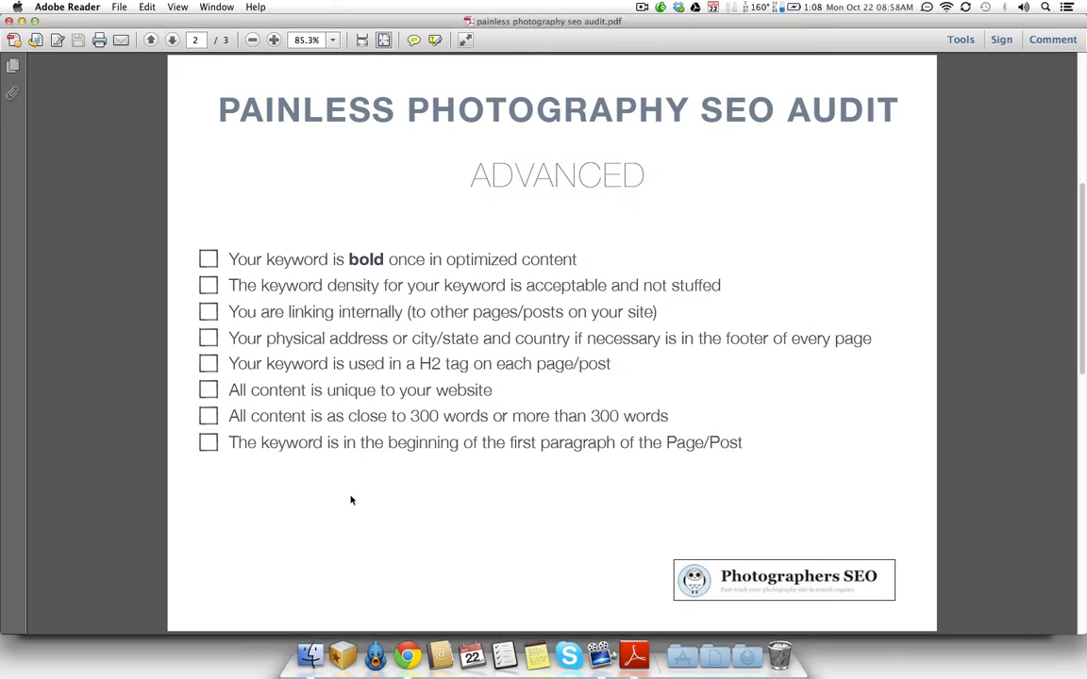
key("super+Tab")
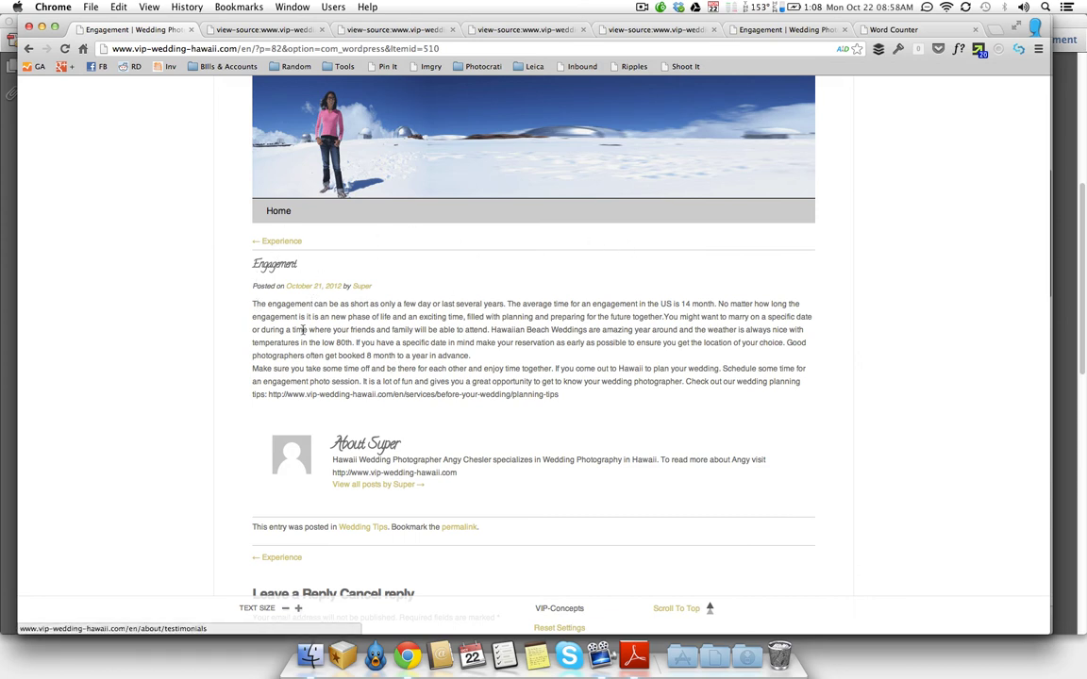
double_click(284, 262)
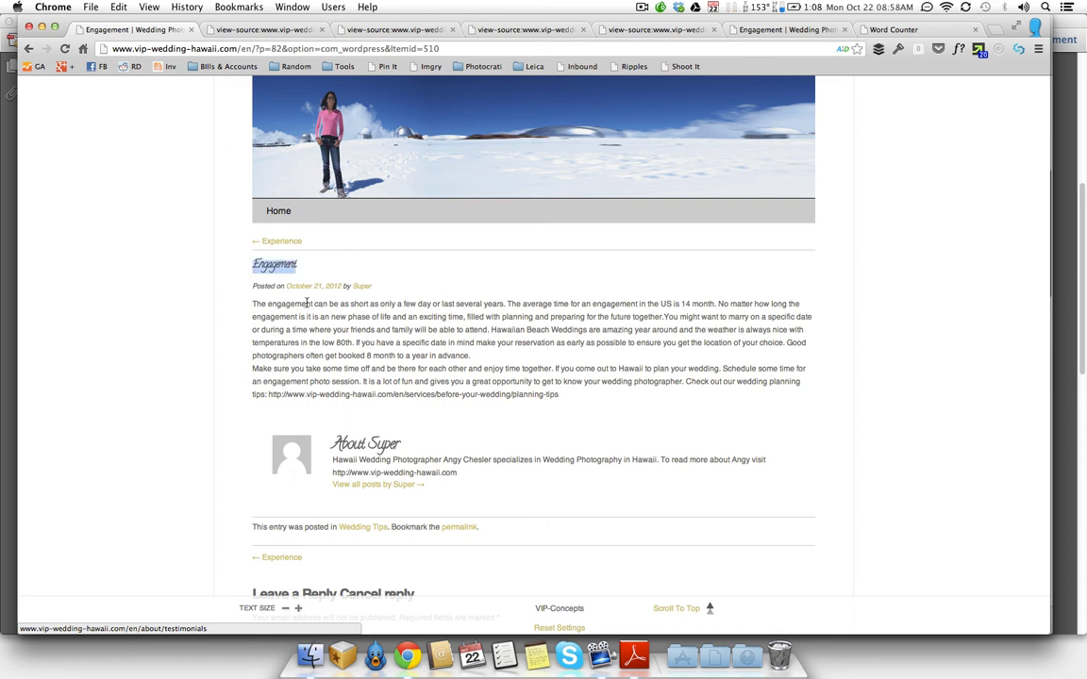
Step: Open the hawaii photographer page, compare its heading keyword with the beginning of its first paragraph, and return to the audit checklist in Adobe Reader
scroll(306, 304, "up", 5)
mouse_move(369, 294)
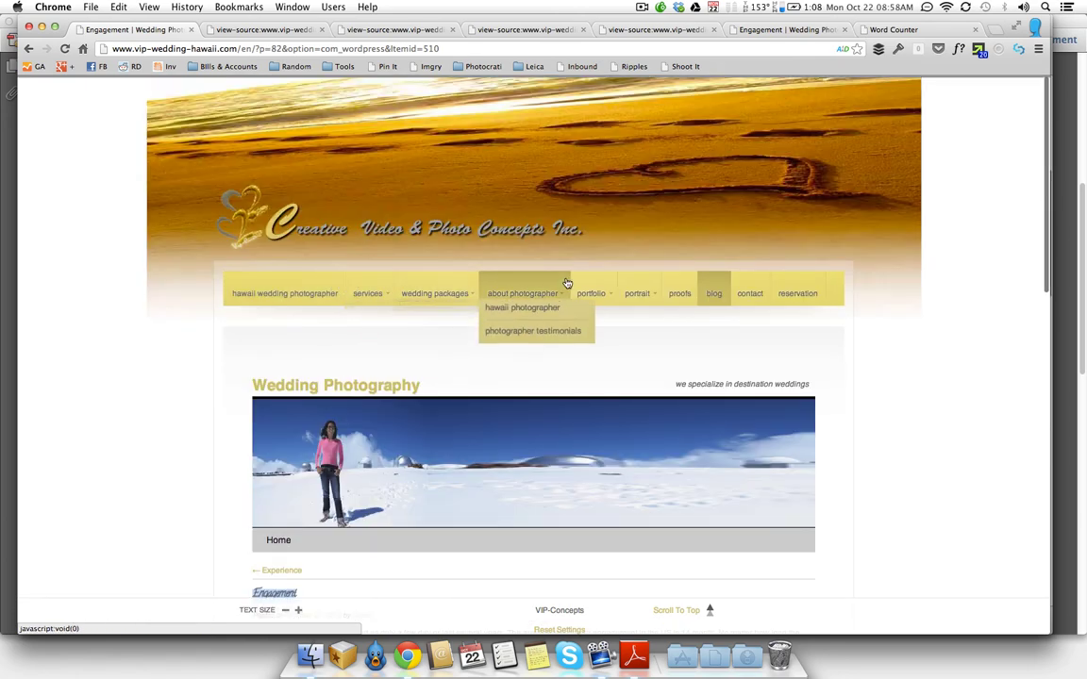
mouse_move(436, 295)
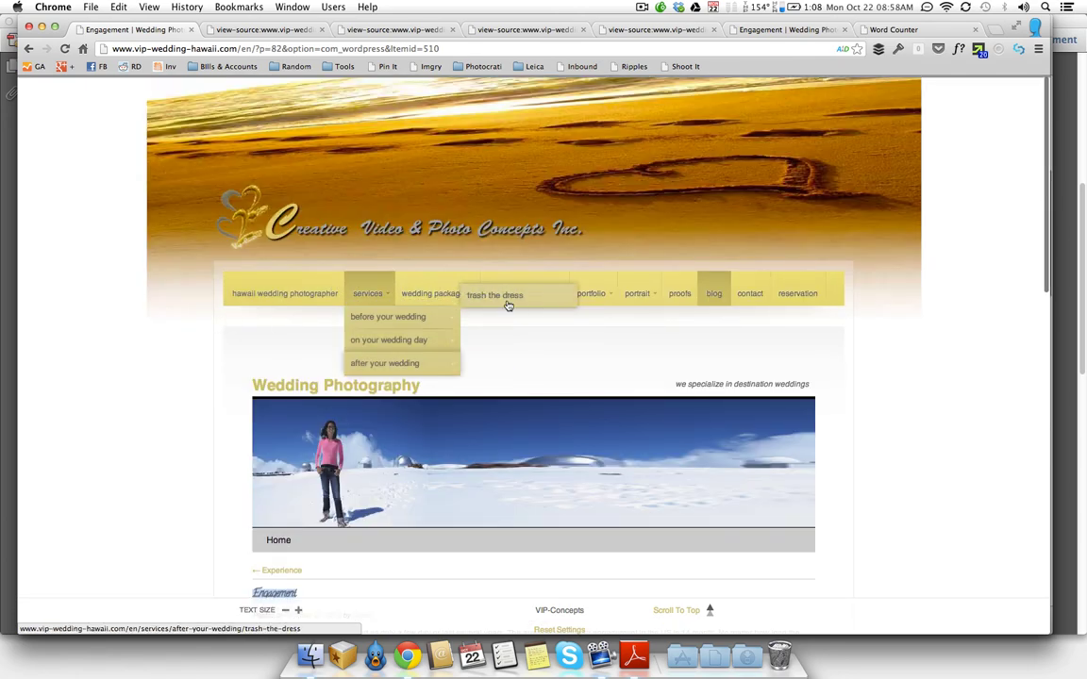
left_click(531, 320)
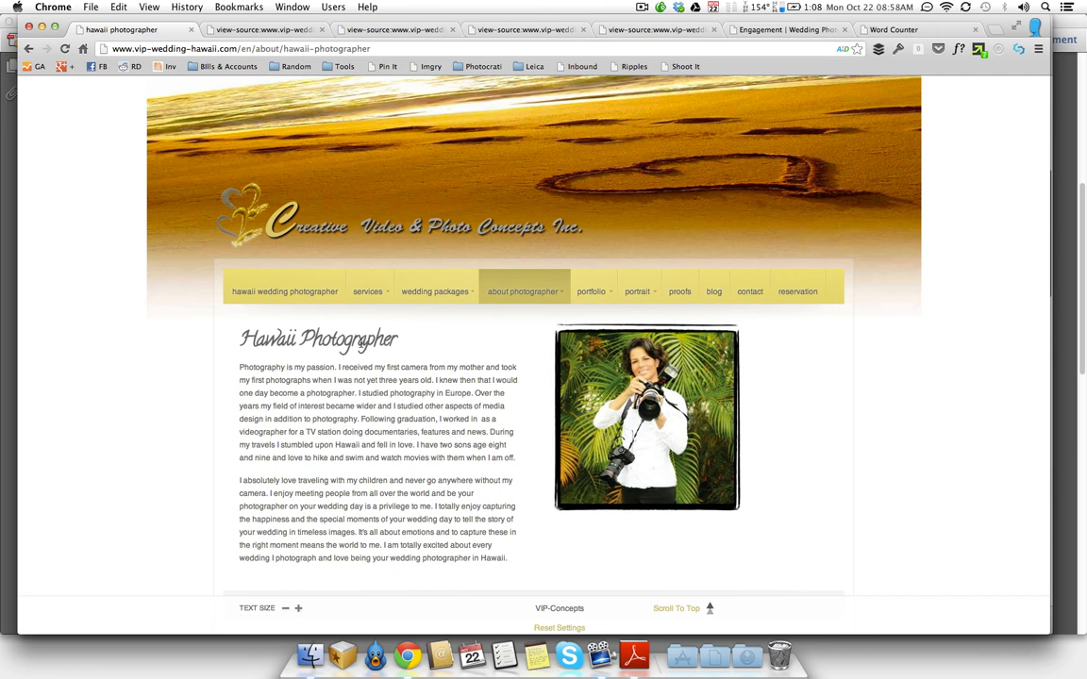
scroll(321, 319, "down", 3)
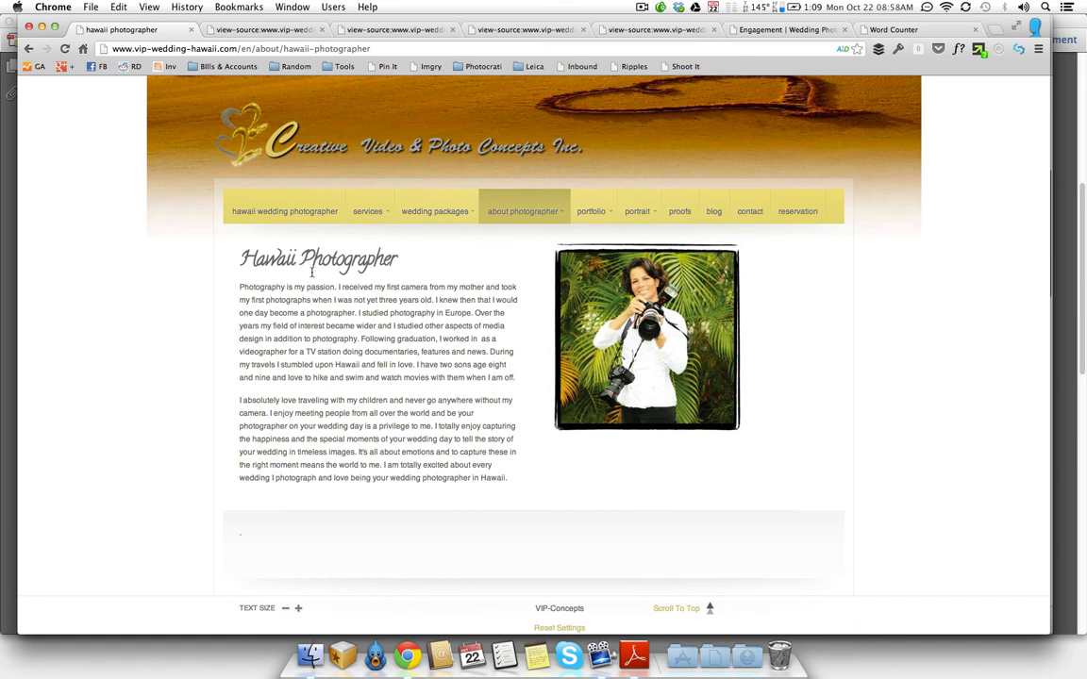
left_click_drag(241, 251, 421, 257)
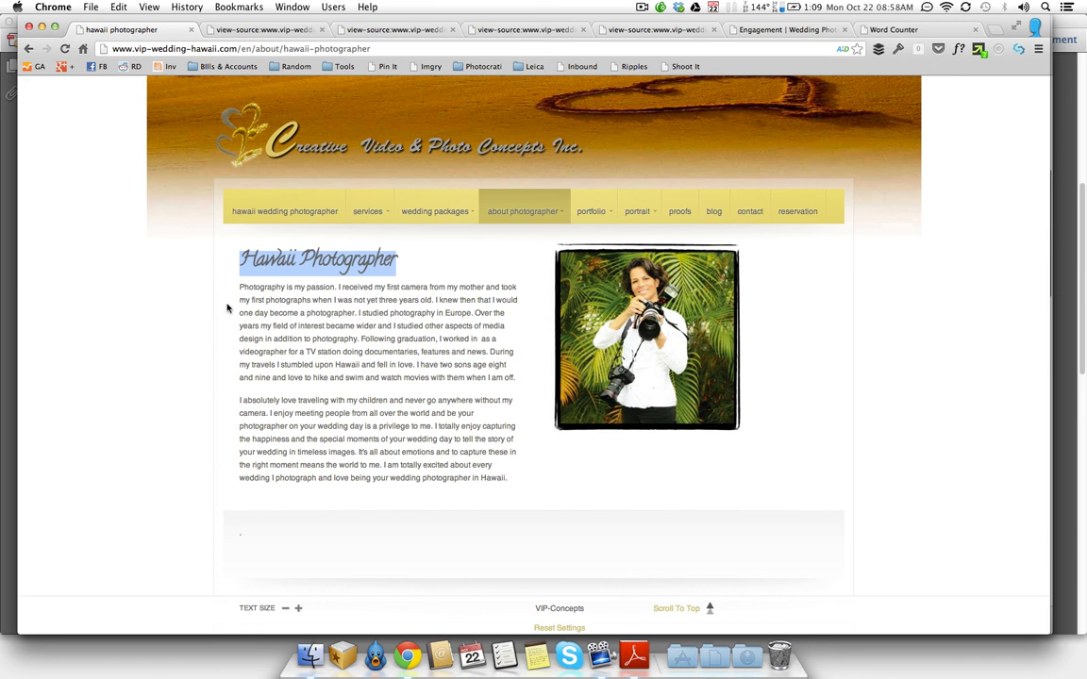
left_click(349, 291)
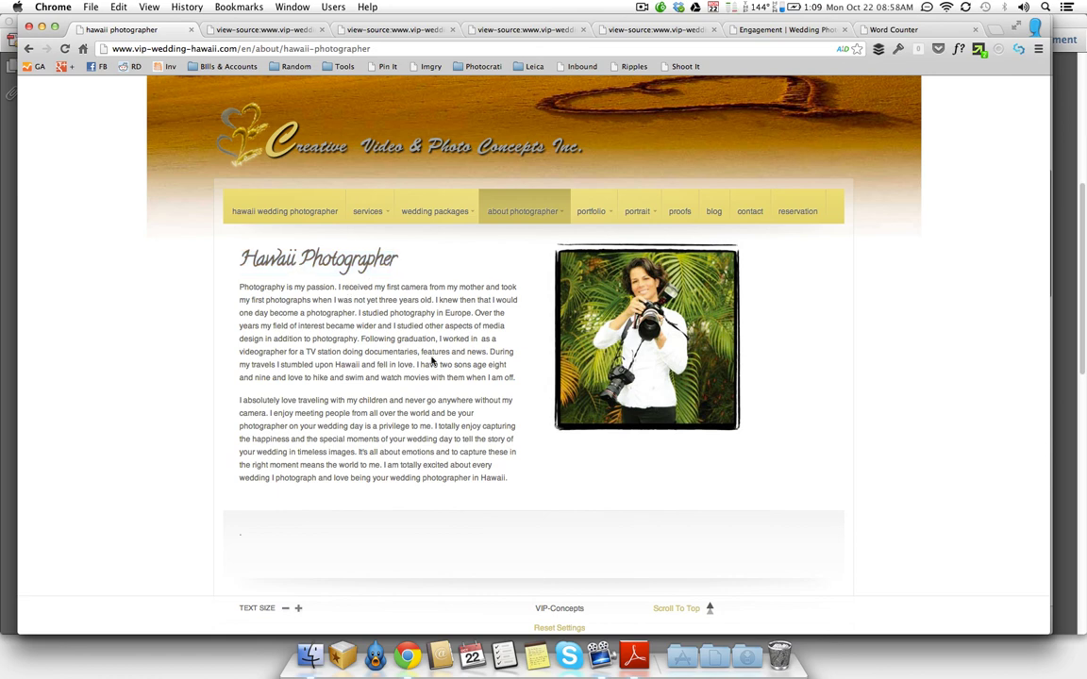
key("super+Tab")
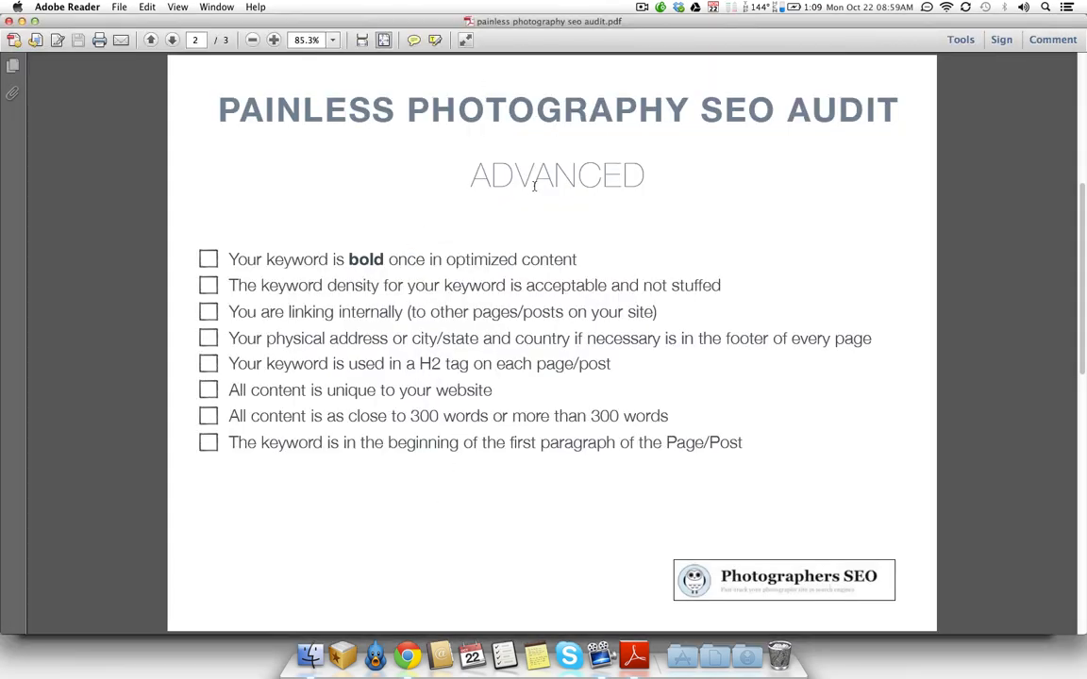